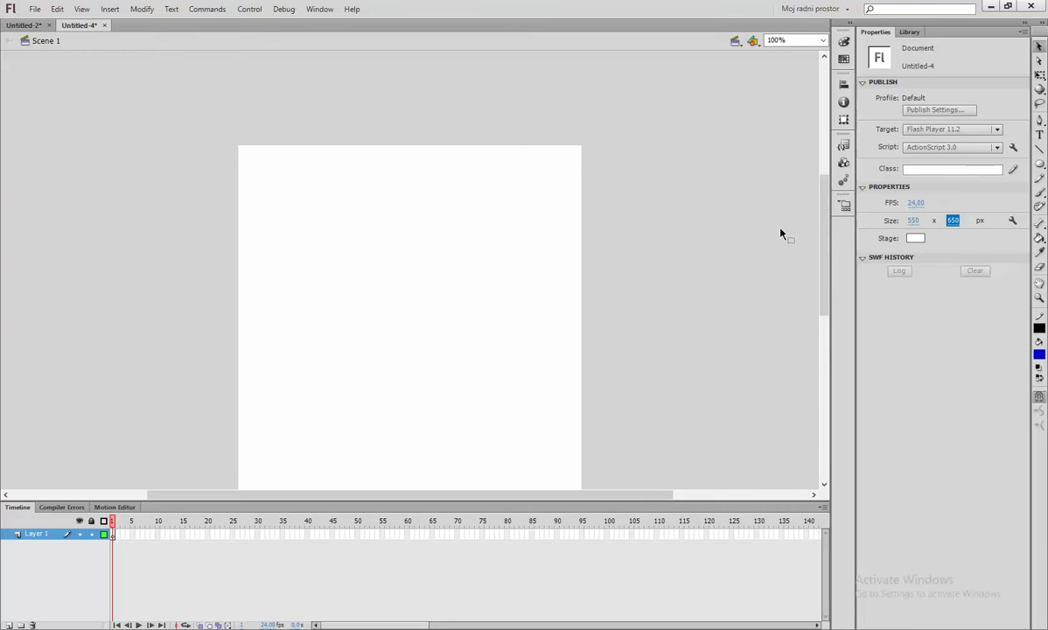
Add the bold blue title text "Настајање воде" near the top of the stage.
{"action": "left_click", "coordinate": [730, 211]}
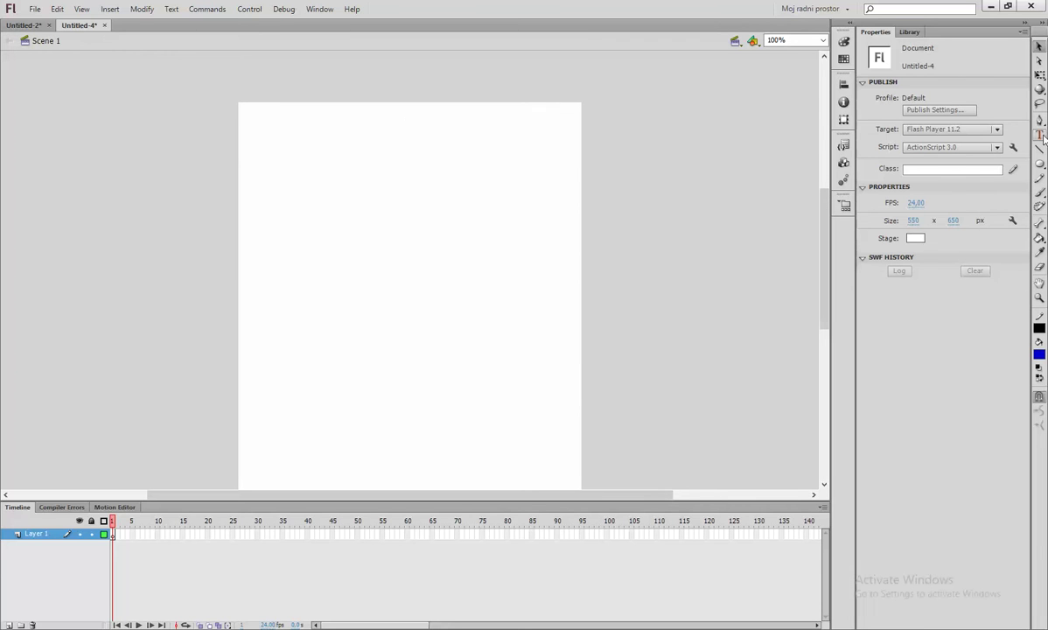
{"action": "left_click", "coordinate": [321, 123]}
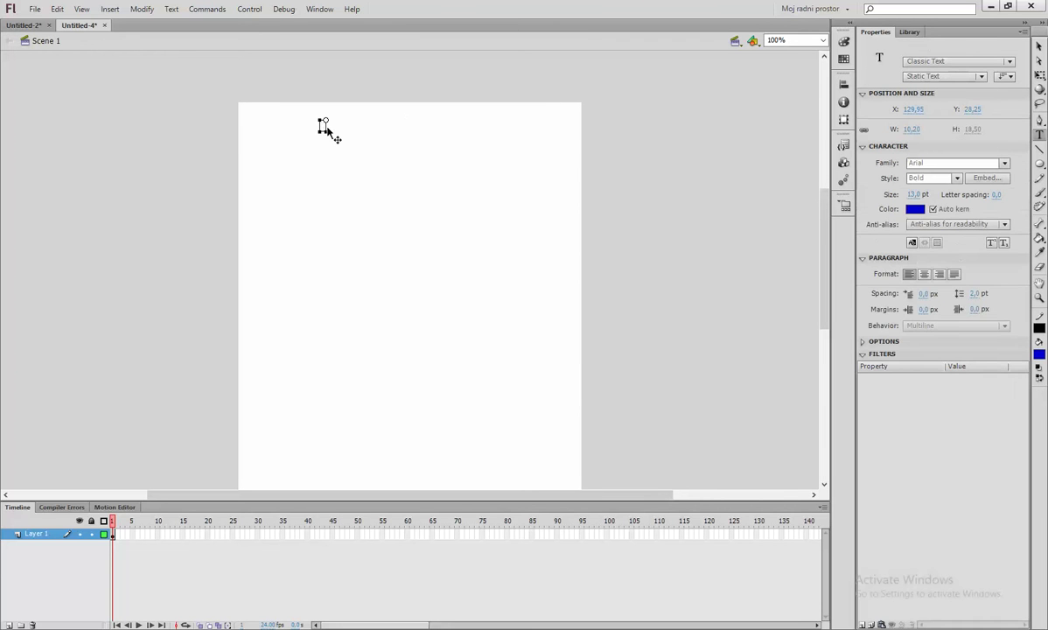
{"action": "key", "text": "super+space"}
{"action": "type", "text": "Настајање воде"}
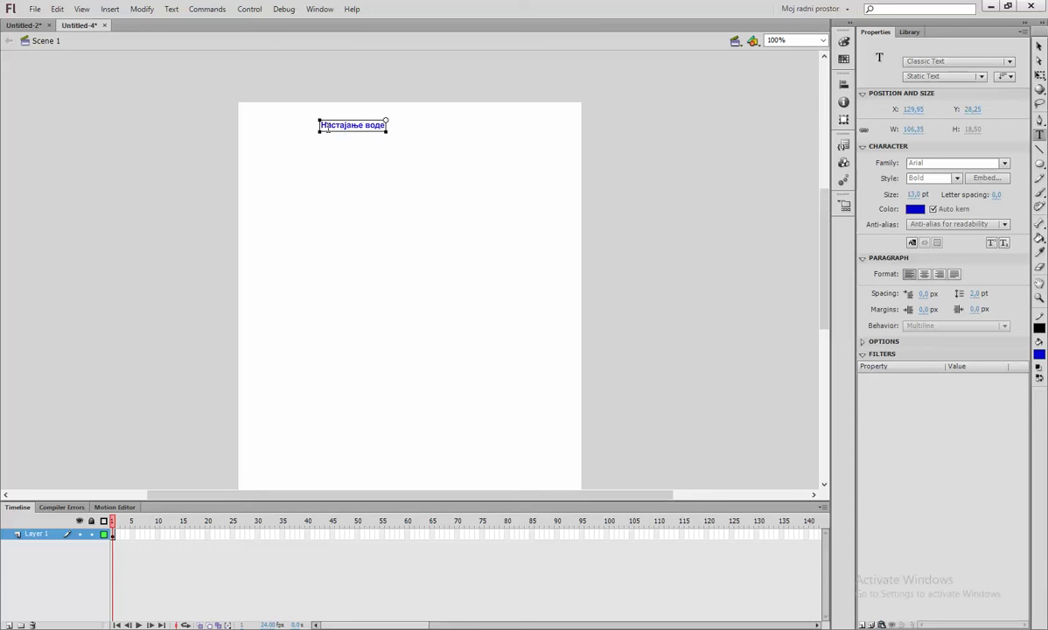
{"action": "key", "text": "Escape"}
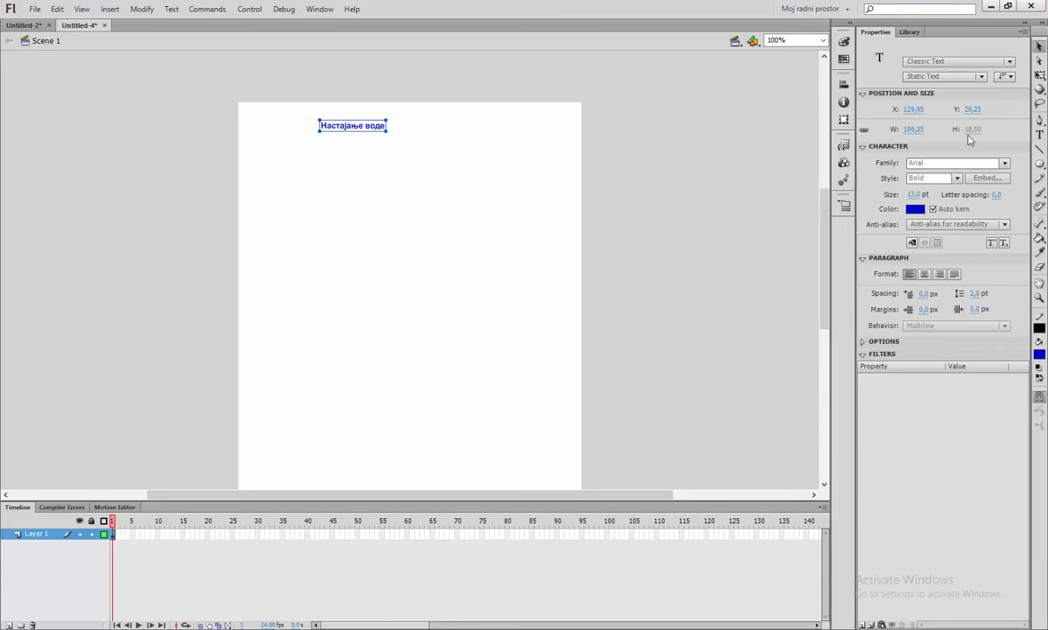
Enlarge the title to 39 pt and centre it at the top of the stage.
{"action": "left_click_drag", "start_coordinate": [918, 195], "coordinate": [880, 180]}
{"action": "left_click_drag", "start_coordinate": [461, 132], "coordinate": [454, 119]}
{"action": "left_click", "coordinate": [621, 155]}
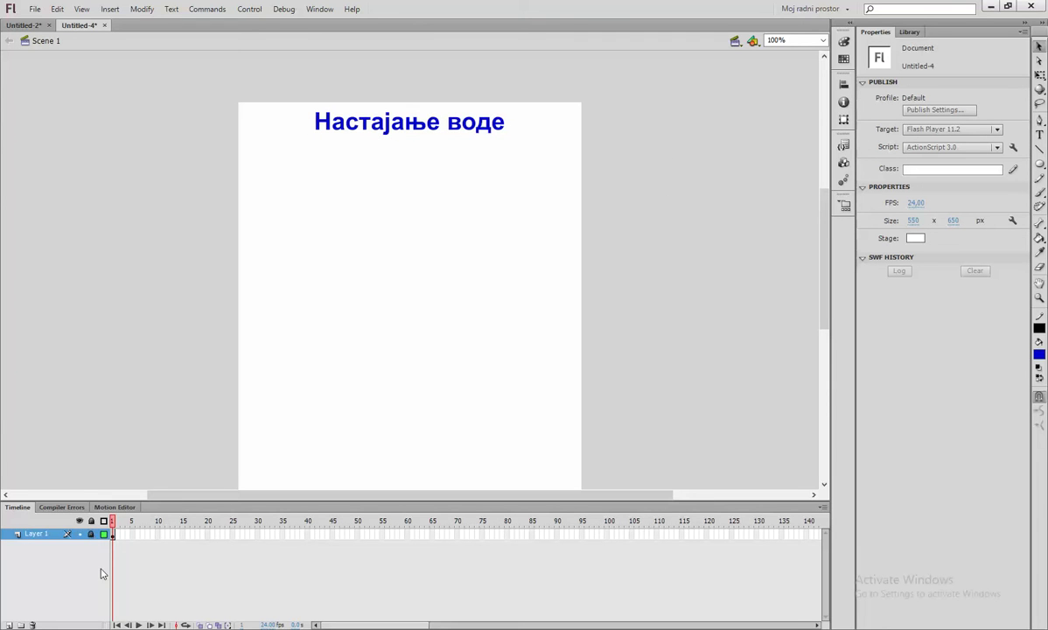
Add a new layer and draw a white circle with a black outline, about 56 px wide, below the title on the stage's left side.
{"action": "left_click", "coordinate": [10, 625]}
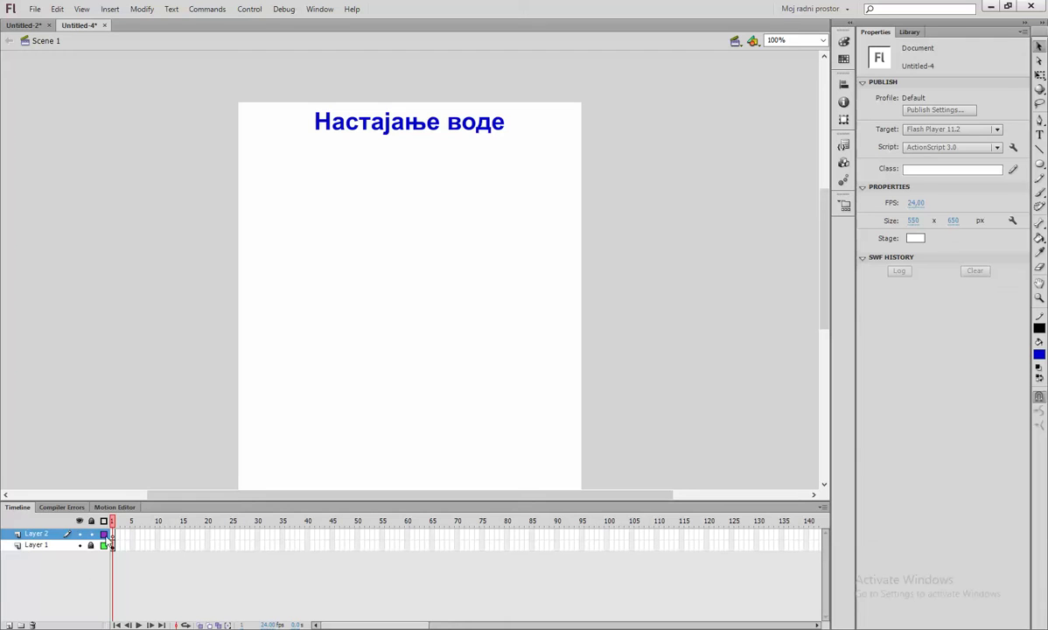
{"action": "left_click", "coordinate": [112, 534]}
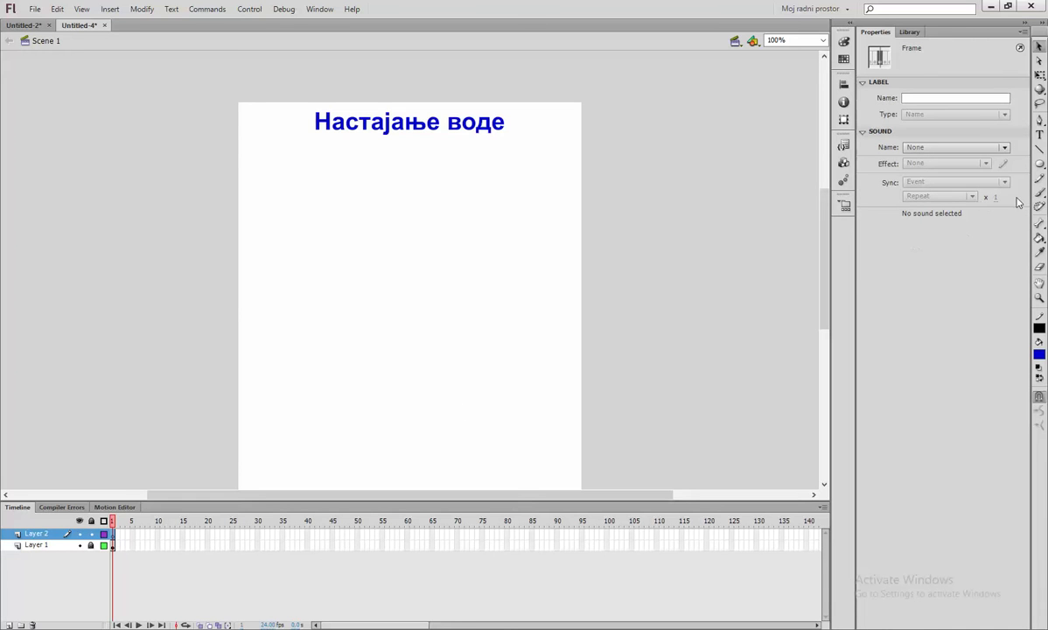
{"action": "left_click", "coordinate": [1040, 165]}
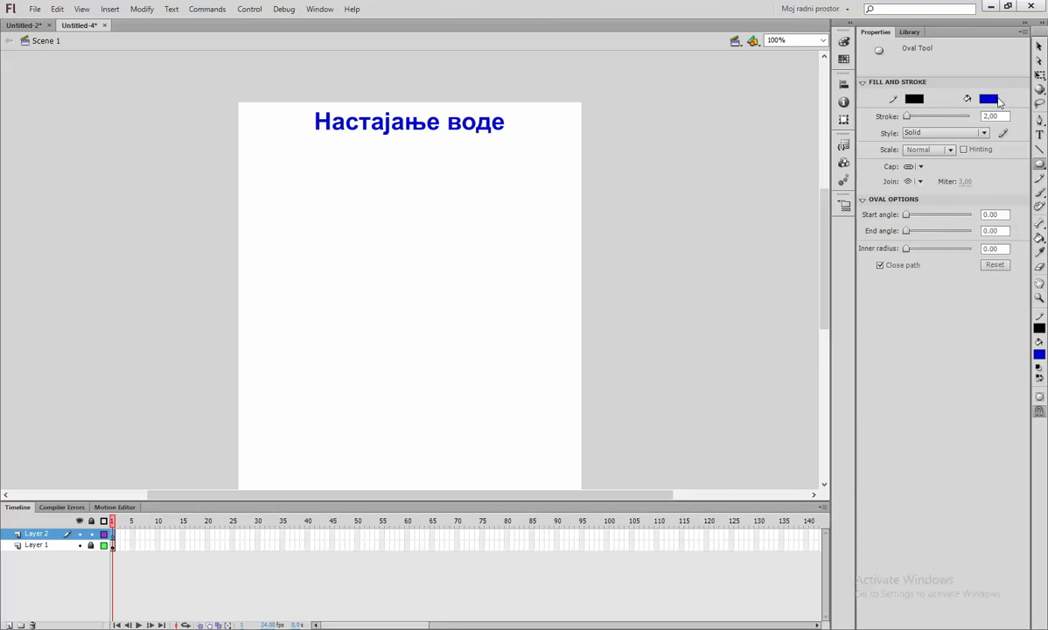
{"action": "left_click", "coordinate": [989, 99]}
{"action": "left_click", "coordinate": [879, 160]}
{"action": "left_click_drag", "start_coordinate": [259, 162], "coordinate": [294, 192]}
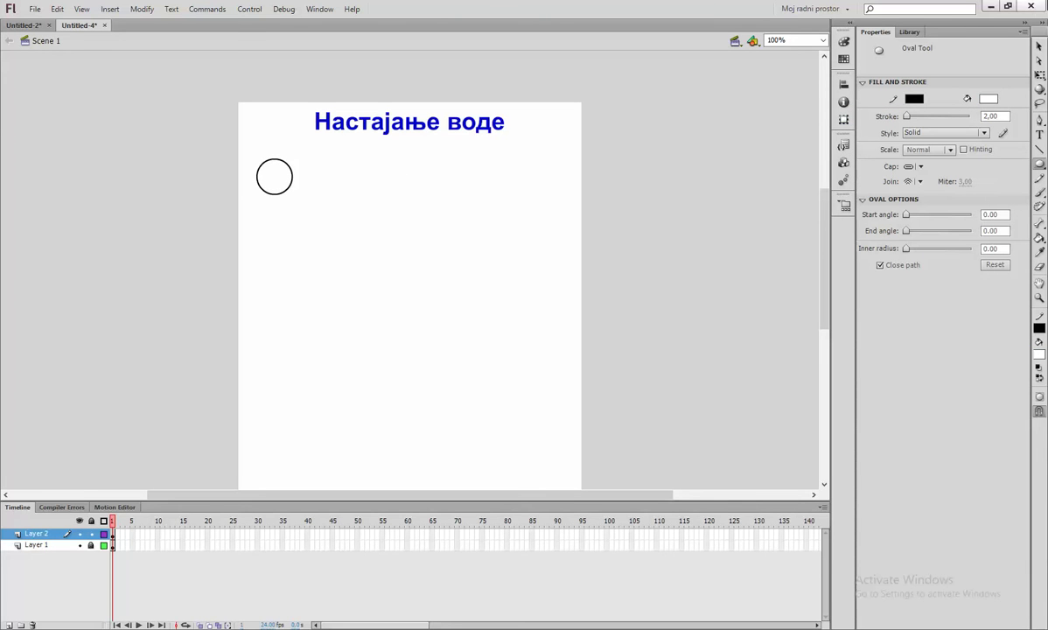
Move the circle together with its outline about 40 px to the right.
{"action": "left_click", "coordinate": [1039, 48]}
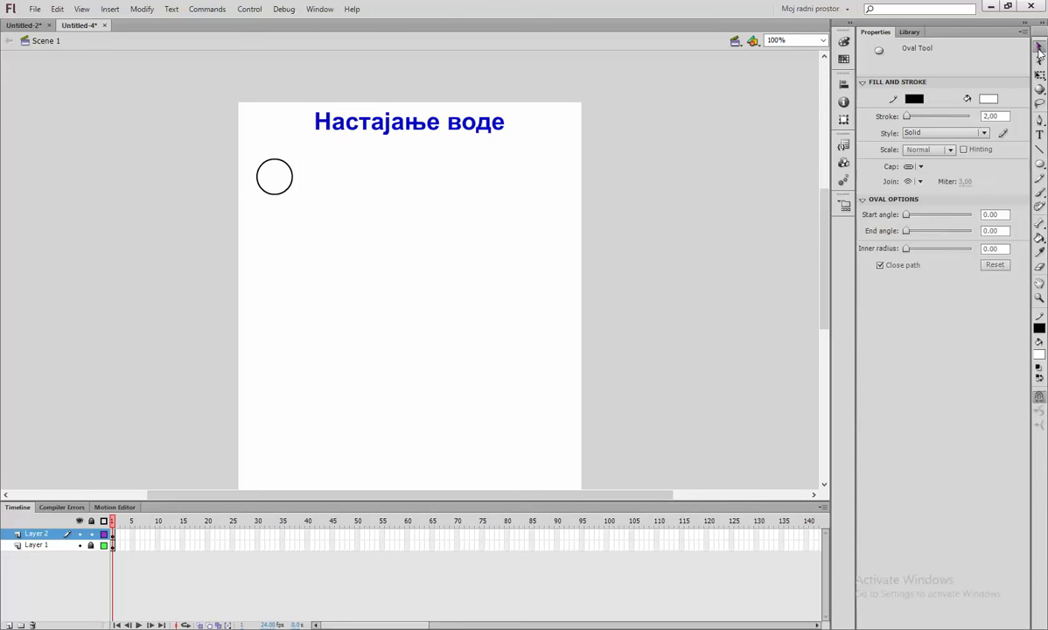
{"action": "left_click", "coordinate": [271, 181]}
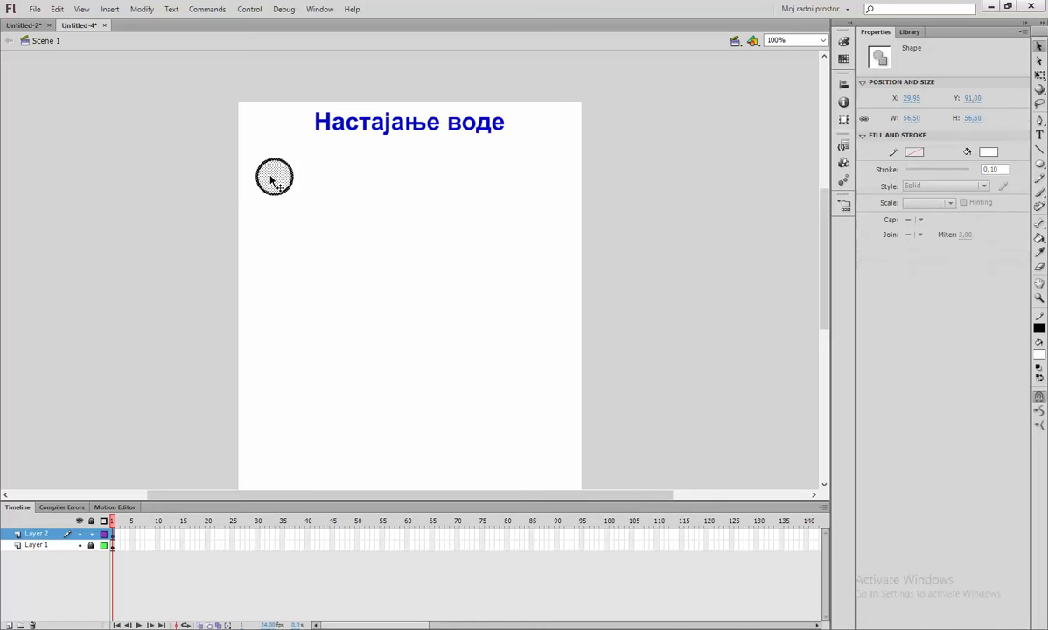
{"action": "left_click_drag", "start_coordinate": [274, 182], "coordinate": [299, 182]}
{"action": "left_click", "coordinate": [342, 189]}
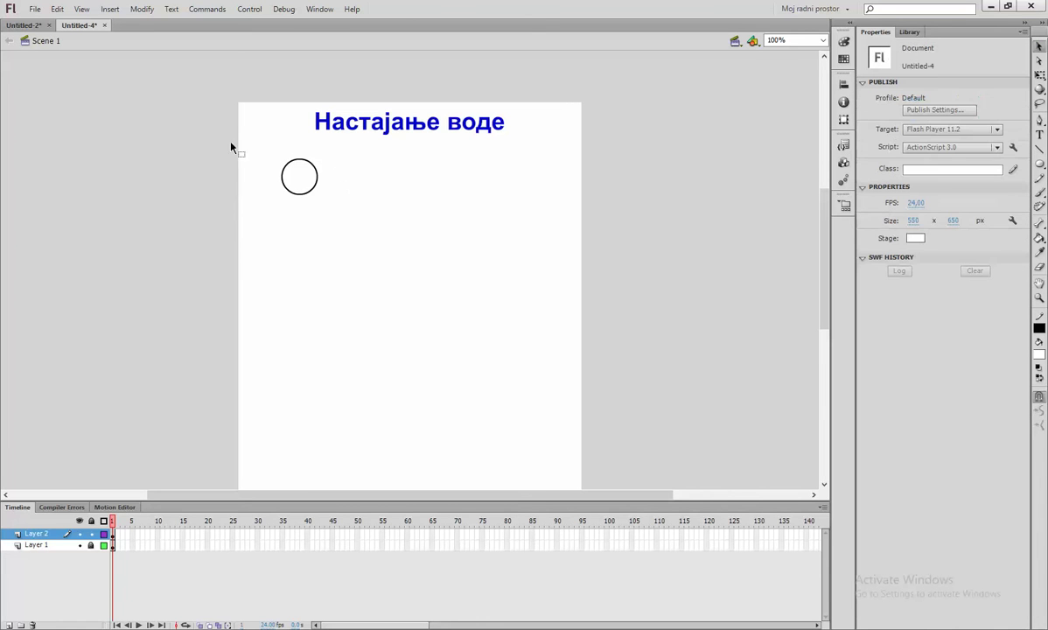
Convert the circle and its outline to a movie clip symbol named Symbol 1.
{"action": "left_click", "coordinate": [299, 181]}
{"action": "left_click", "coordinate": [366, 182]}
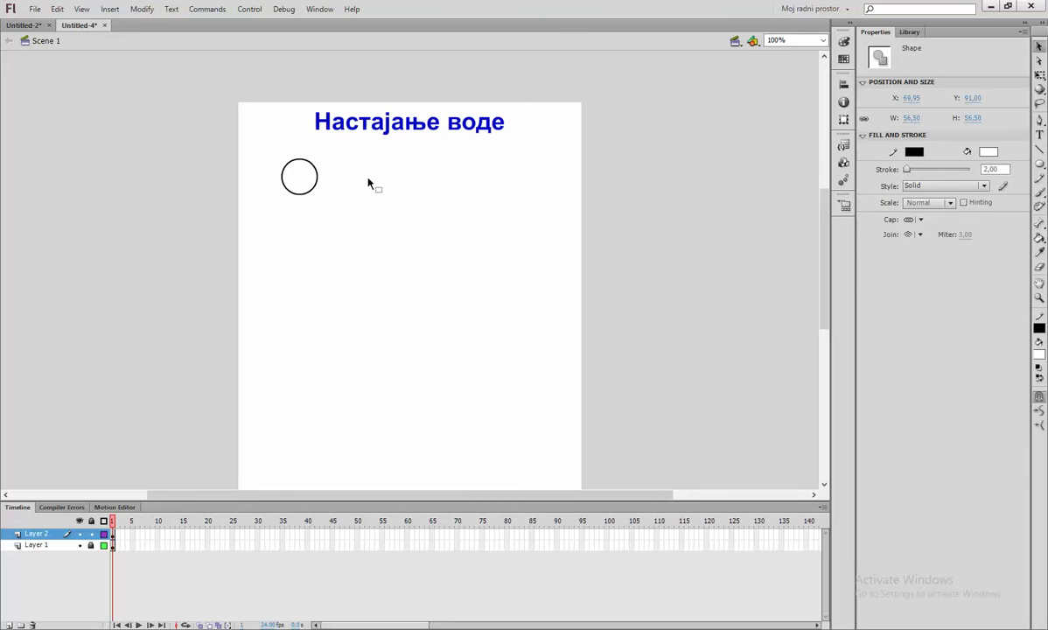
{"action": "left_click", "coordinate": [295, 168]}
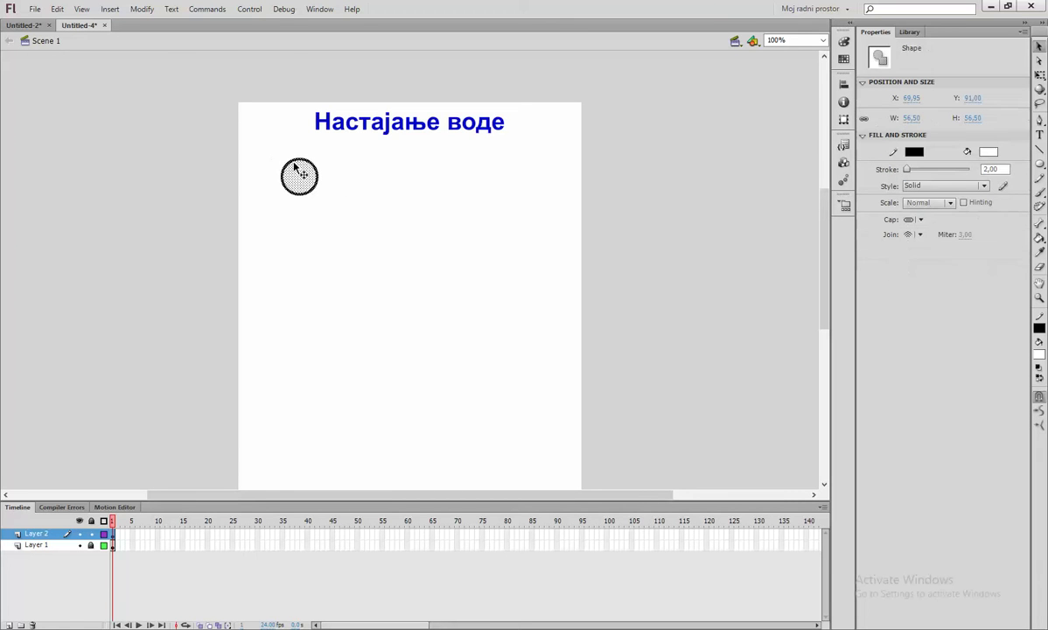
{"action": "left_click", "coordinate": [142, 9]}
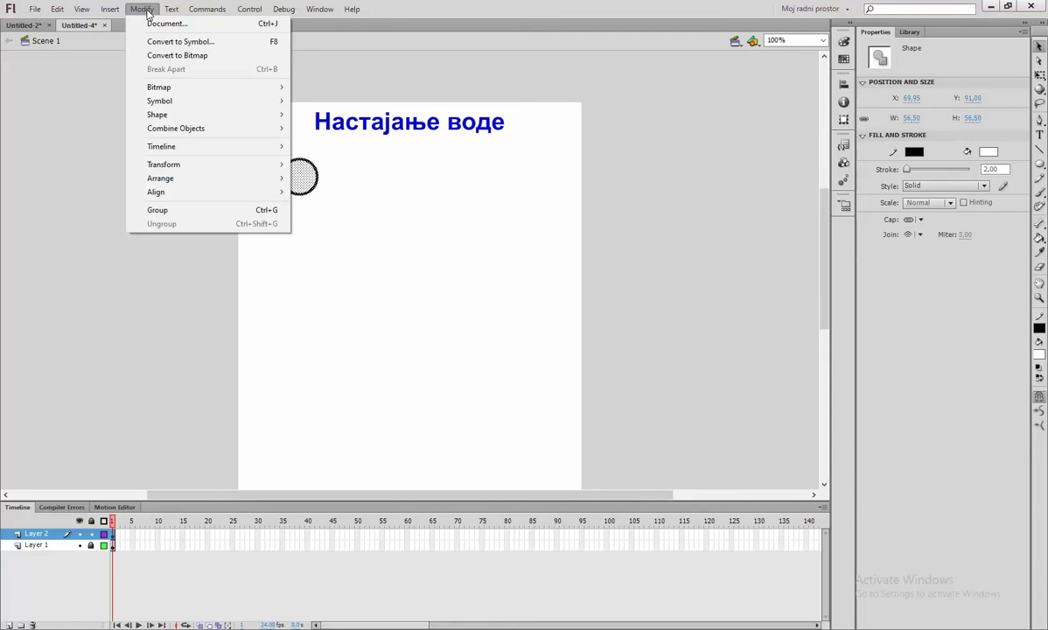
{"action": "left_click", "coordinate": [180, 41]}
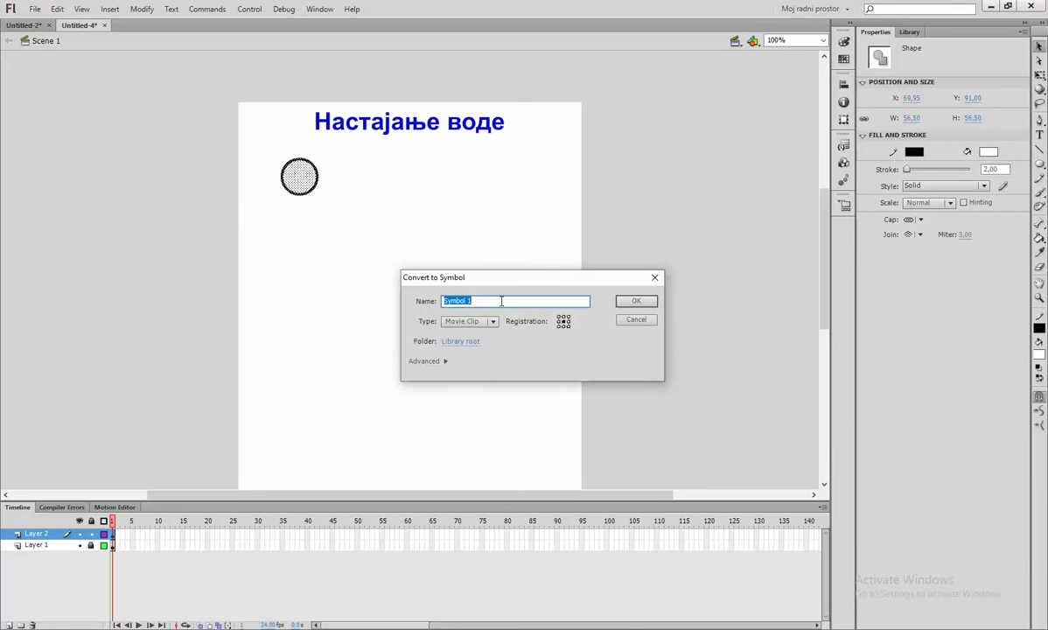
{"action": "left_click", "coordinate": [502, 300]}
{"action": "left_click", "coordinate": [636, 301]}
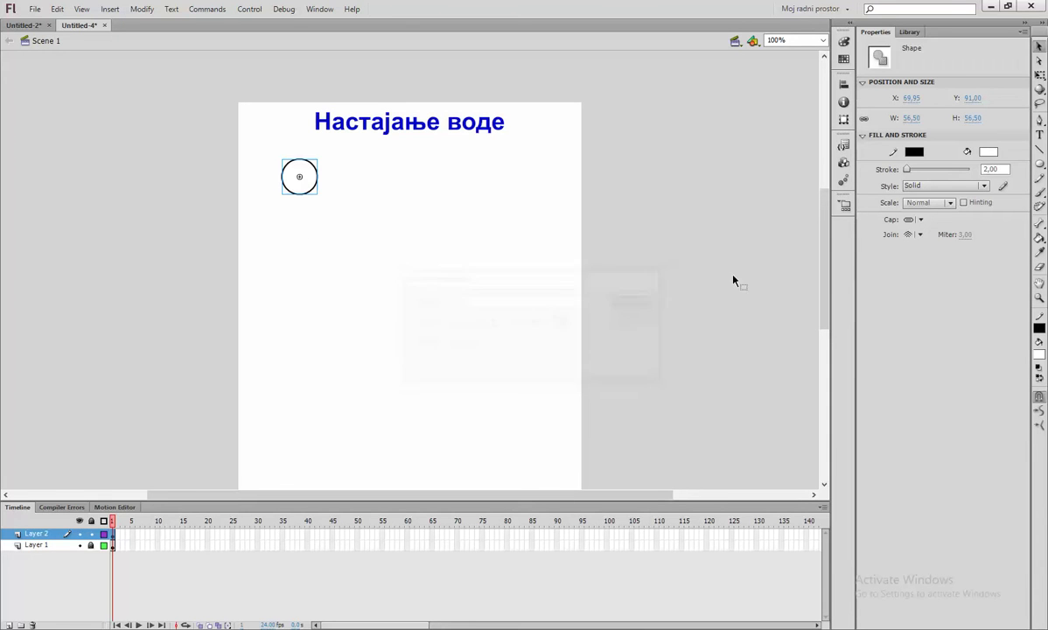
Add a bold black letter "H" at 39 pt beside the circle.
{"action": "key", "text": "t"}
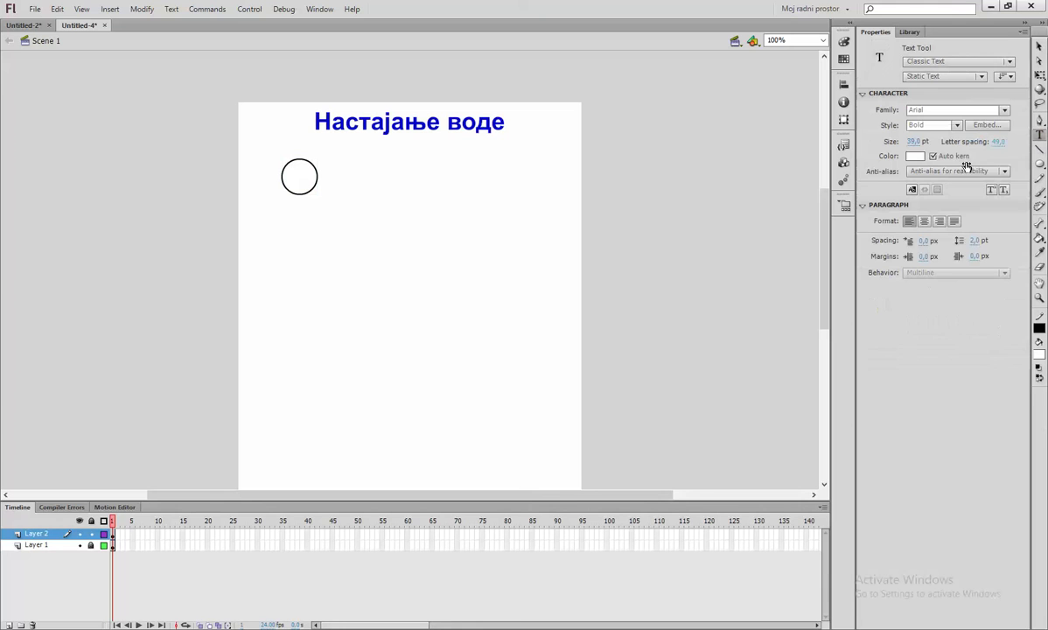
{"action": "left_click", "coordinate": [914, 156]}
{"action": "left_click", "coordinate": [799, 171]}
{"action": "left_click", "coordinate": [328, 175]}
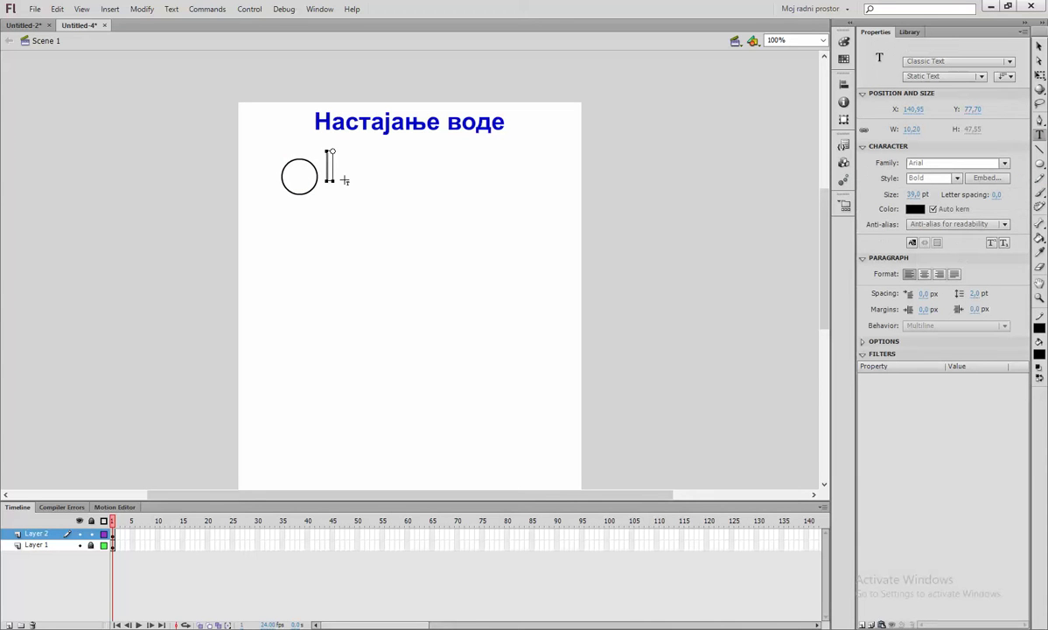
{"action": "type", "text": "X"}
{"action": "key", "text": "BackSpace"}
{"action": "type", "text": "H"}
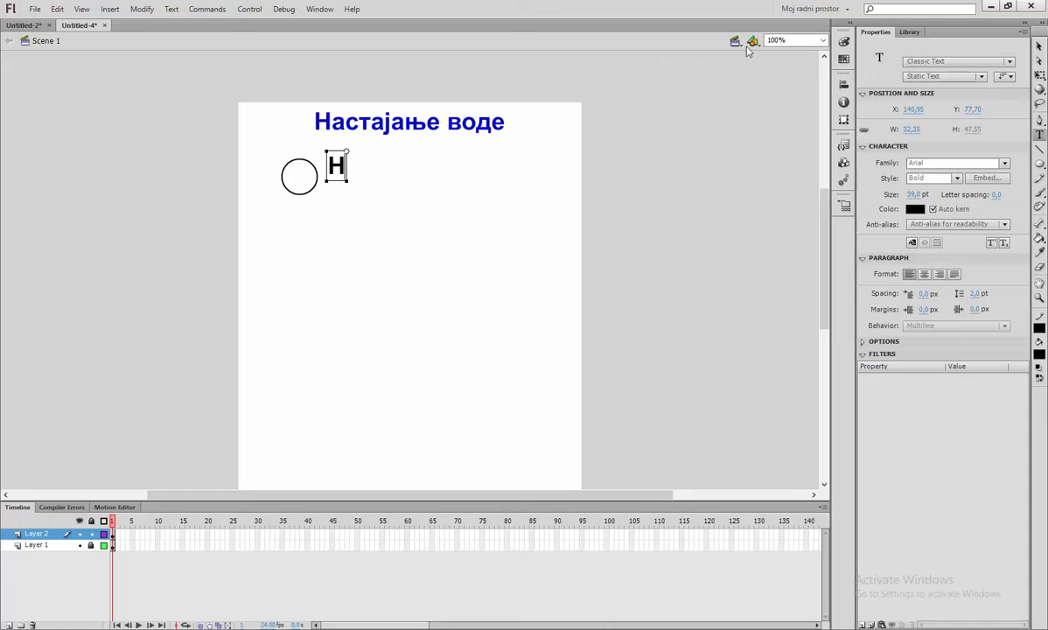
Convert the letter H to a movie clip named Symbol 2 and centre it inside the circle.
{"action": "left_click", "coordinate": [1039, 45]}
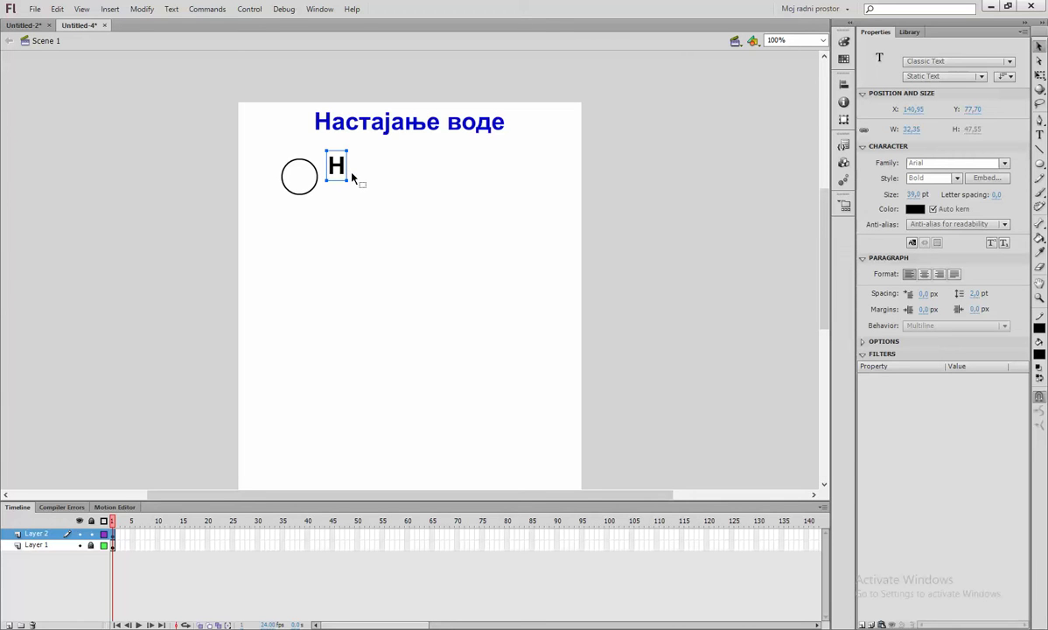
{"action": "key", "text": "F8"}
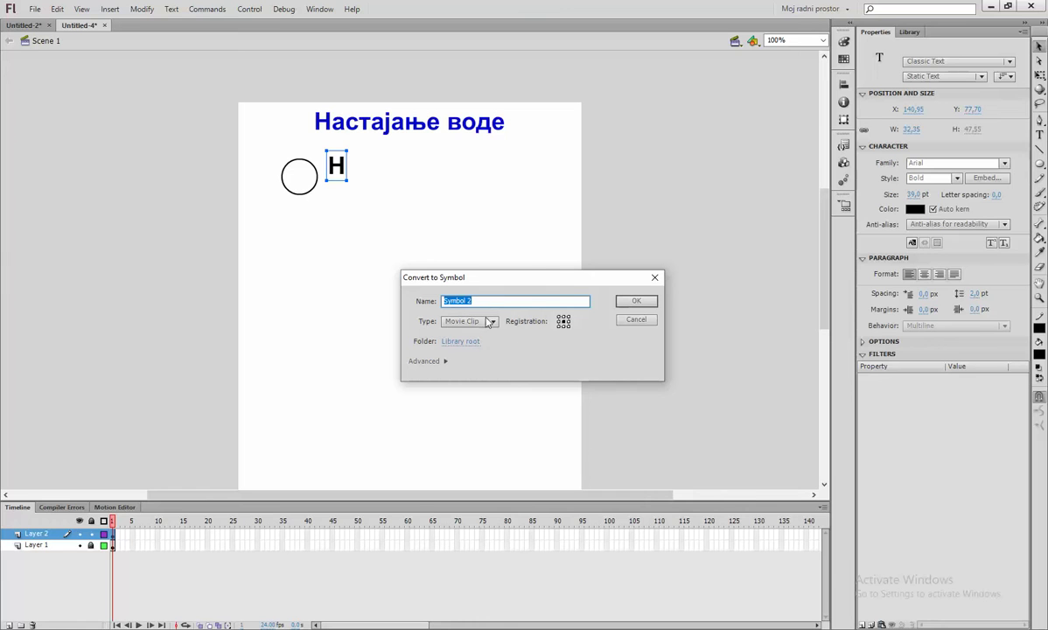
{"action": "left_click", "coordinate": [629, 303]}
{"action": "left_click_drag", "start_coordinate": [347, 175], "coordinate": [307, 182]}
{"action": "left_click", "coordinate": [173, 466]}
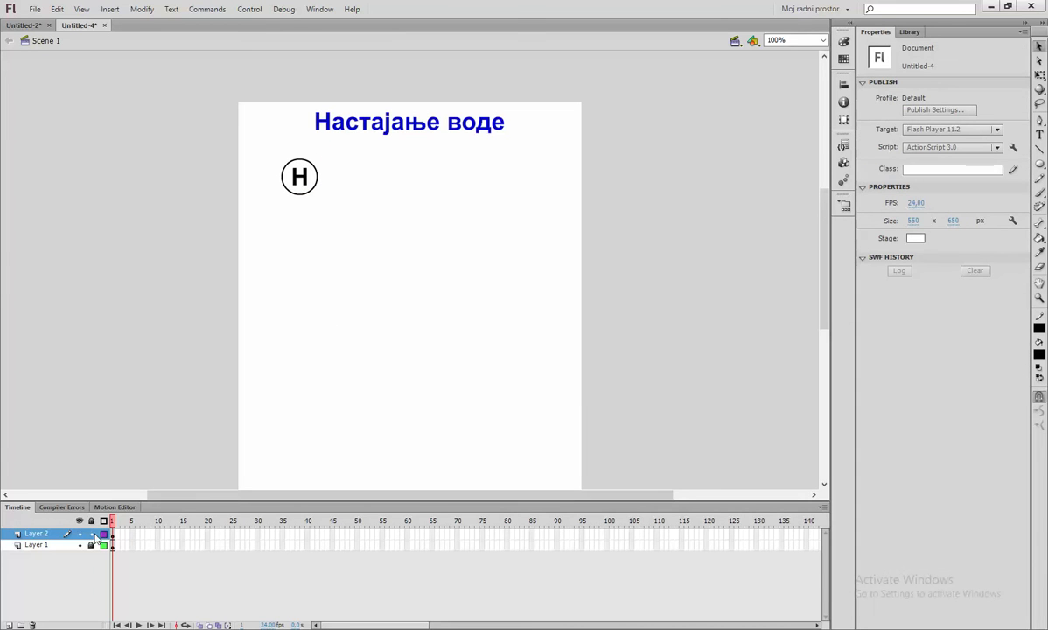
Add Layer 3 and place instances of Symbol 1 and Symbol 2 as a second H atom overlapping the first one's right edge.
{"action": "left_click", "coordinate": [8, 625]}
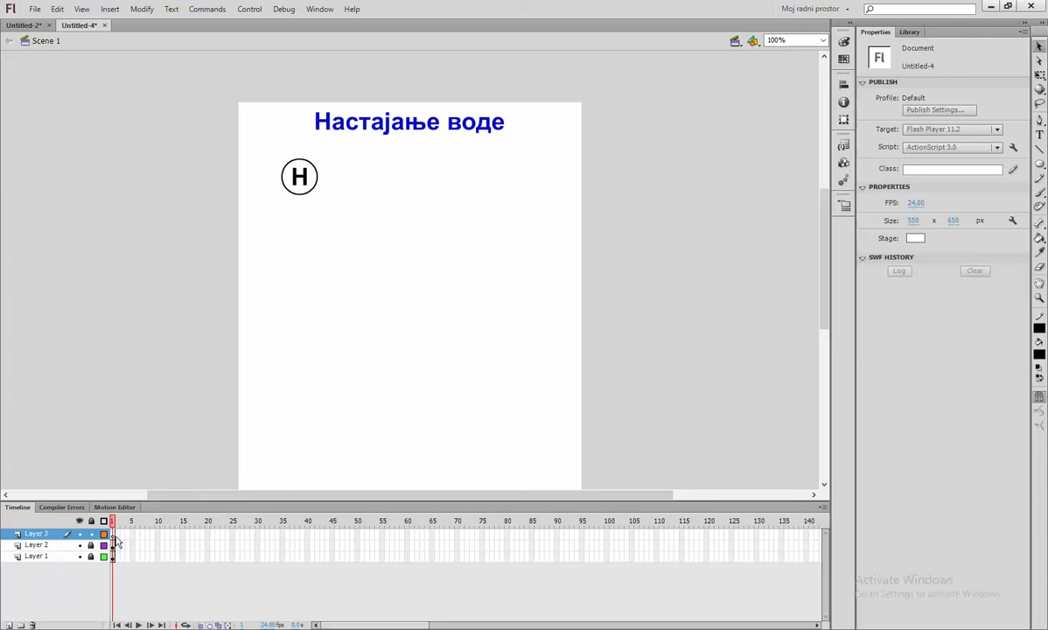
{"action": "left_click", "coordinate": [112, 534]}
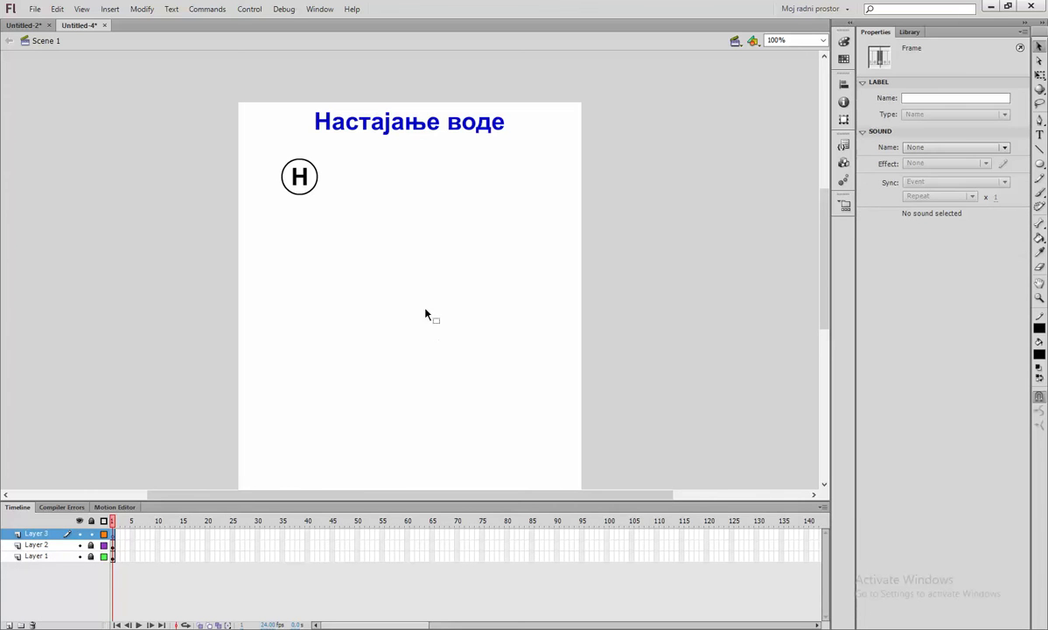
{"action": "left_click", "coordinate": [909, 32]}
{"action": "left_click", "coordinate": [866, 175]}
{"action": "left_click_drag", "start_coordinate": [774, 190], "coordinate": [330, 177]}
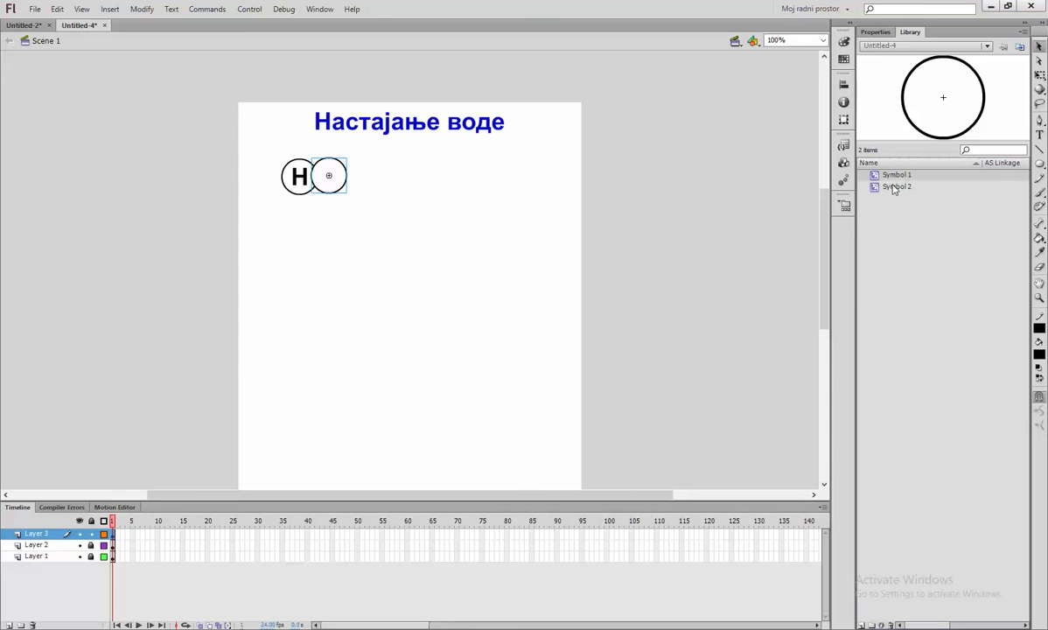
{"action": "left_click_drag", "start_coordinate": [897, 186], "coordinate": [330, 180]}
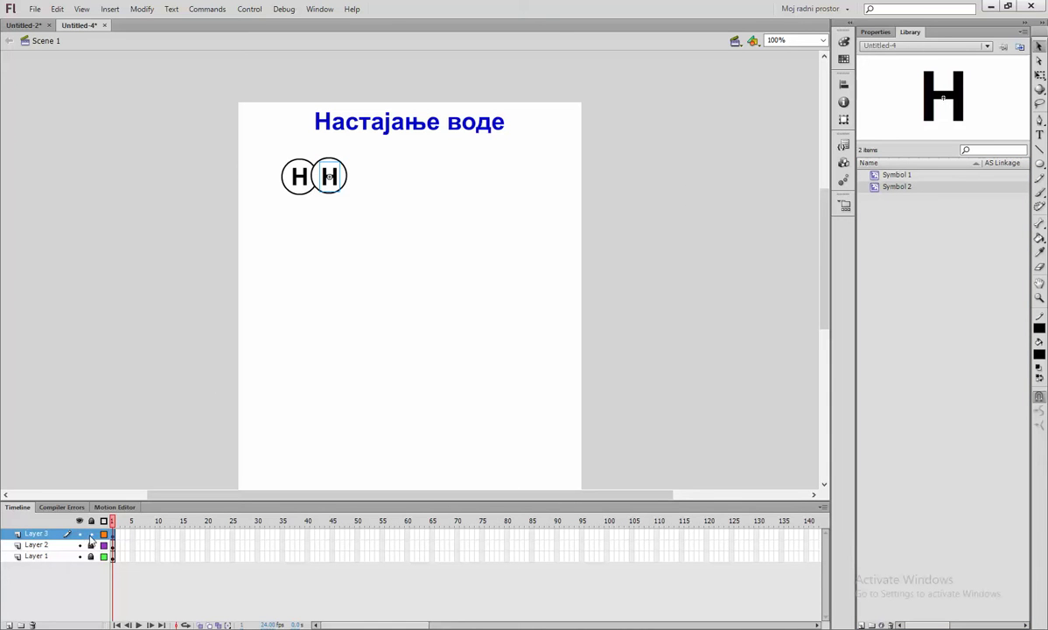
Lock Layer 3, add Layer 4 and place a third H atom from Symbol 1 and Symbol 2 on the stage's right side.
{"action": "left_click", "coordinate": [91, 534]}
{"action": "left_click", "coordinate": [8, 626]}
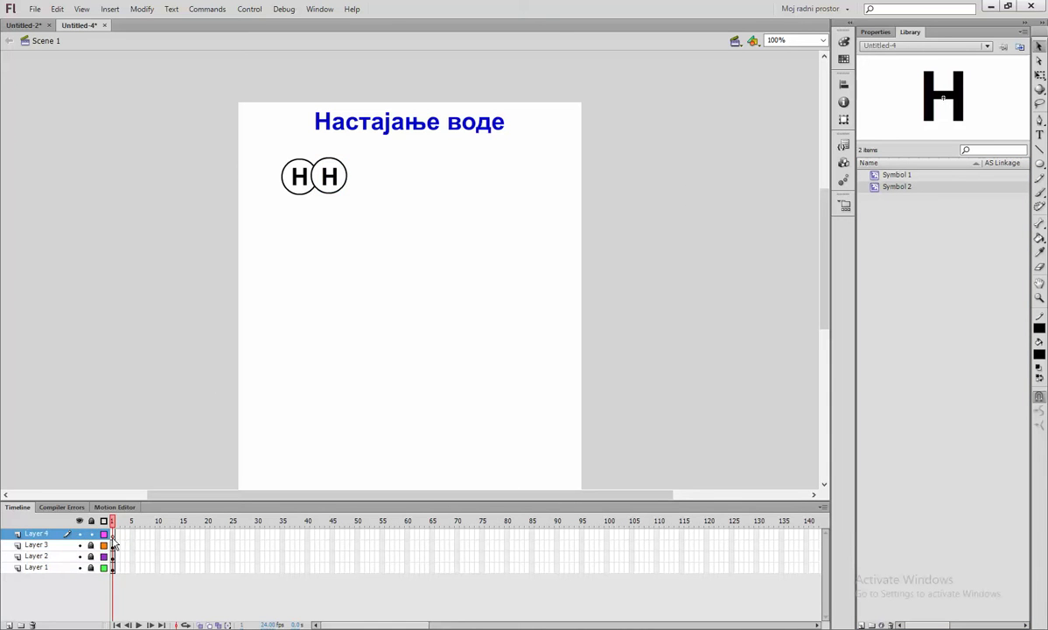
{"action": "left_click_drag", "start_coordinate": [897, 175], "coordinate": [475, 179]}
{"action": "left_click", "coordinate": [905, 186]}
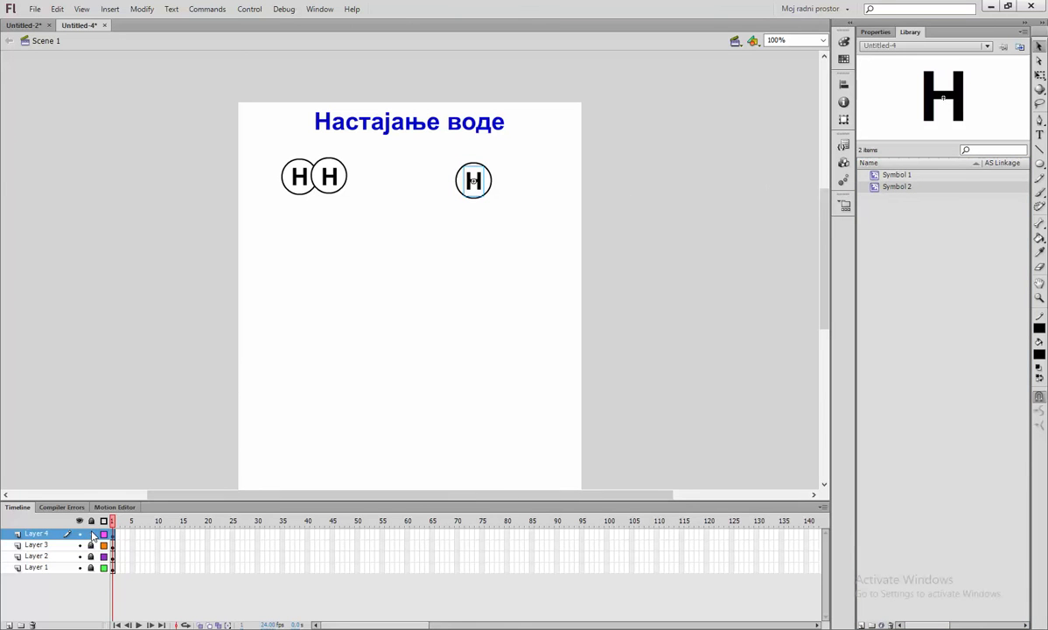
Lock Layer 4, add Layer 5 and place a fourth H atom from the two symbols touching the third one's right edge.
{"action": "left_click", "coordinate": [92, 533]}
{"action": "left_click", "coordinate": [7, 625]}
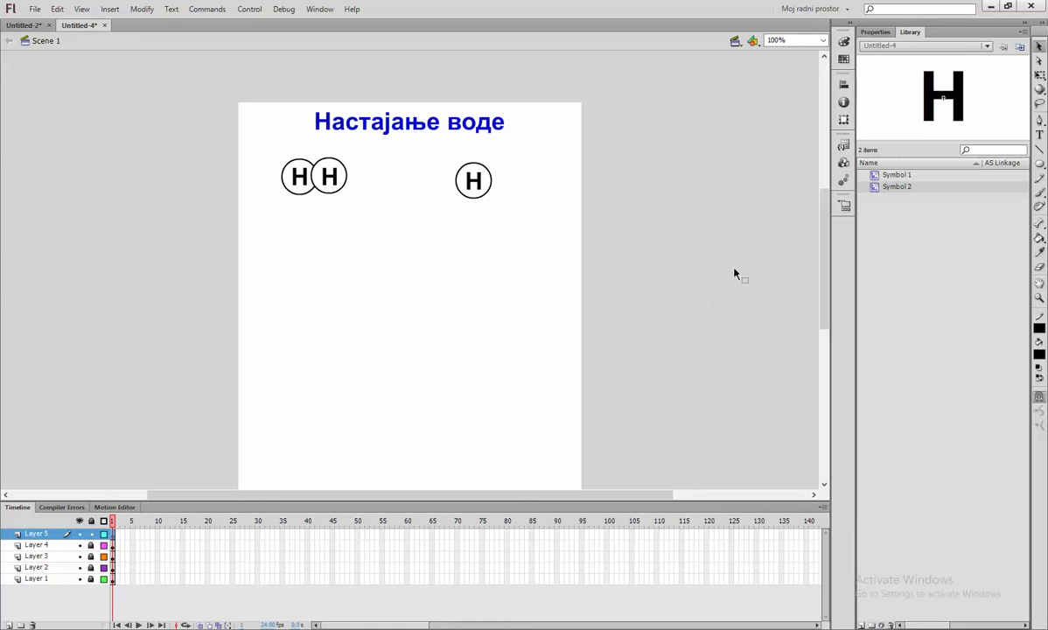
{"action": "left_click_drag", "start_coordinate": [876, 175], "coordinate": [505, 186]}
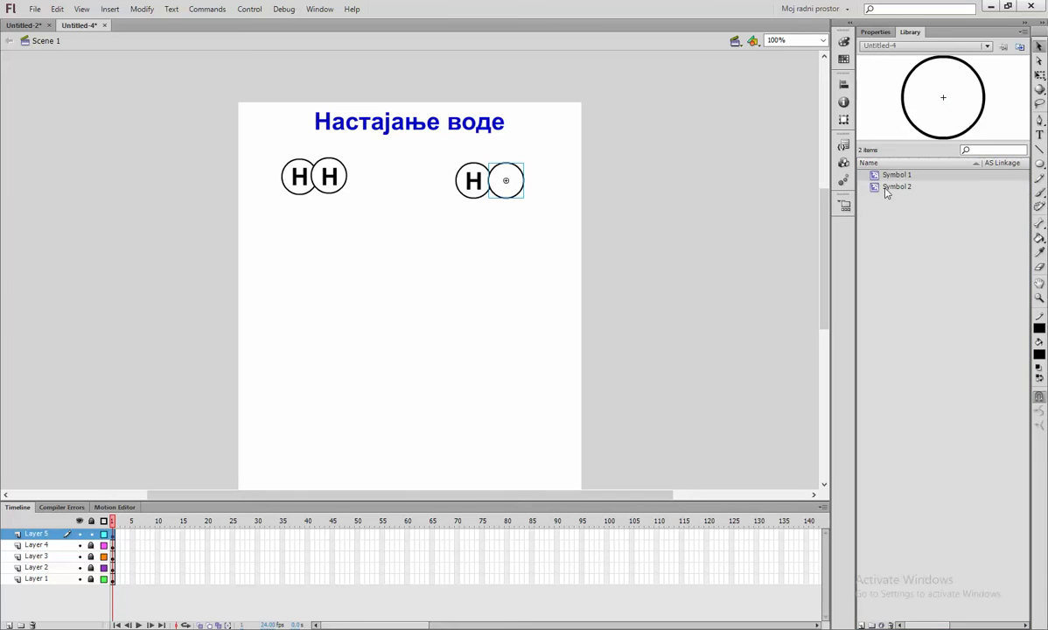
{"action": "left_click_drag", "start_coordinate": [887, 188], "coordinate": [509, 182]}
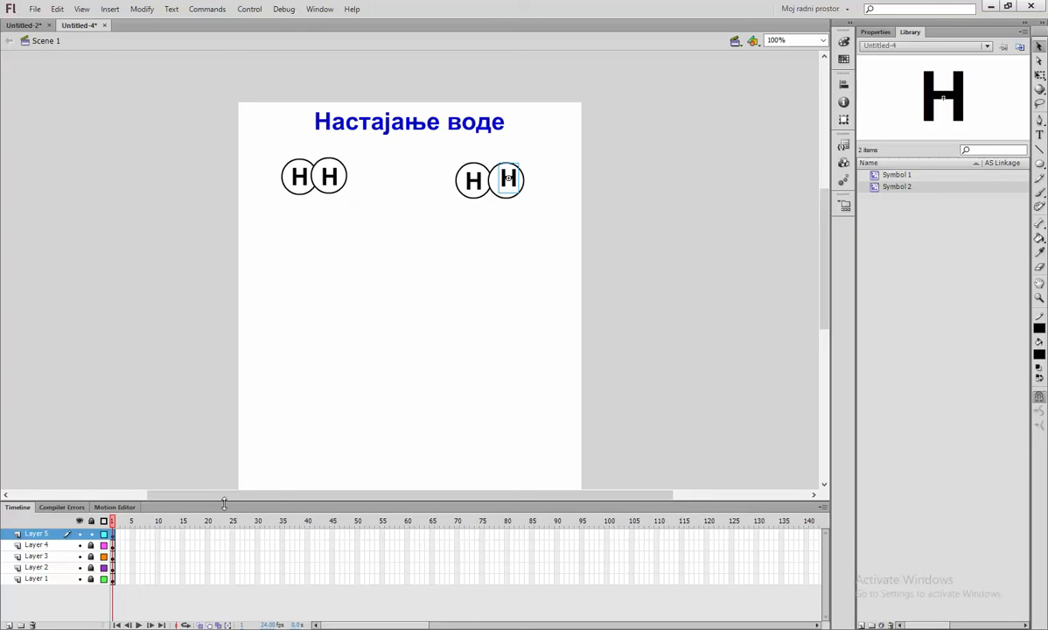
Lock Layer 5, add Layer 6 and draw a larger light blue circle with a black outline below the hydrogen pairs.
{"action": "left_click", "coordinate": [7, 624]}
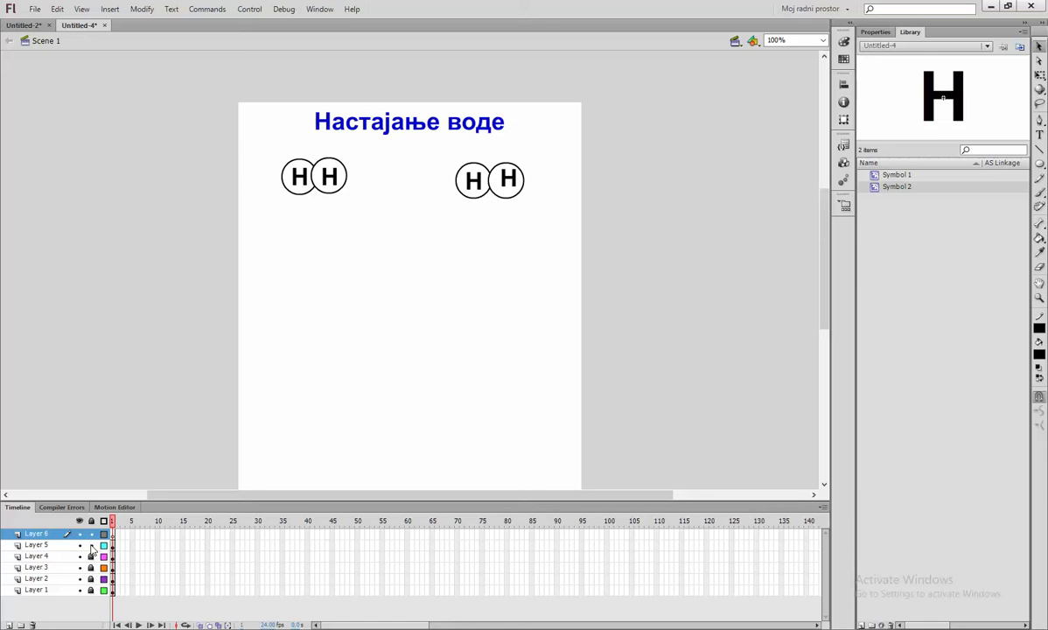
{"action": "left_click", "coordinate": [1040, 162]}
{"action": "left_click", "coordinate": [875, 33]}
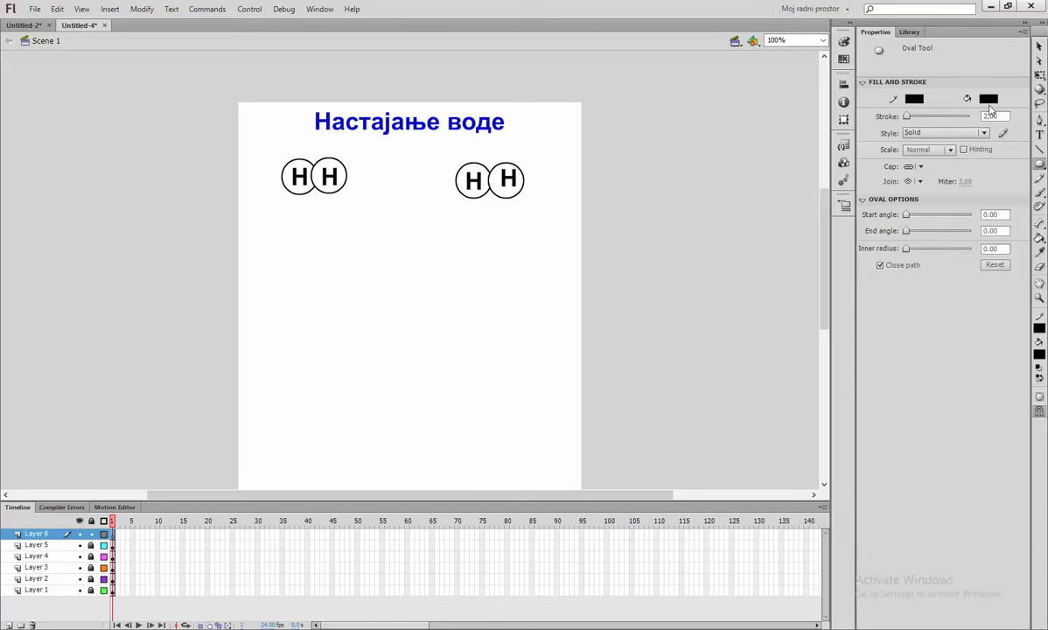
{"action": "left_click", "coordinate": [988, 98]}
{"action": "key", "text": "Escape"}
{"action": "left_click_drag", "start_coordinate": [340, 303], "coordinate": [392, 342]}
{"action": "key", "text": "v"}
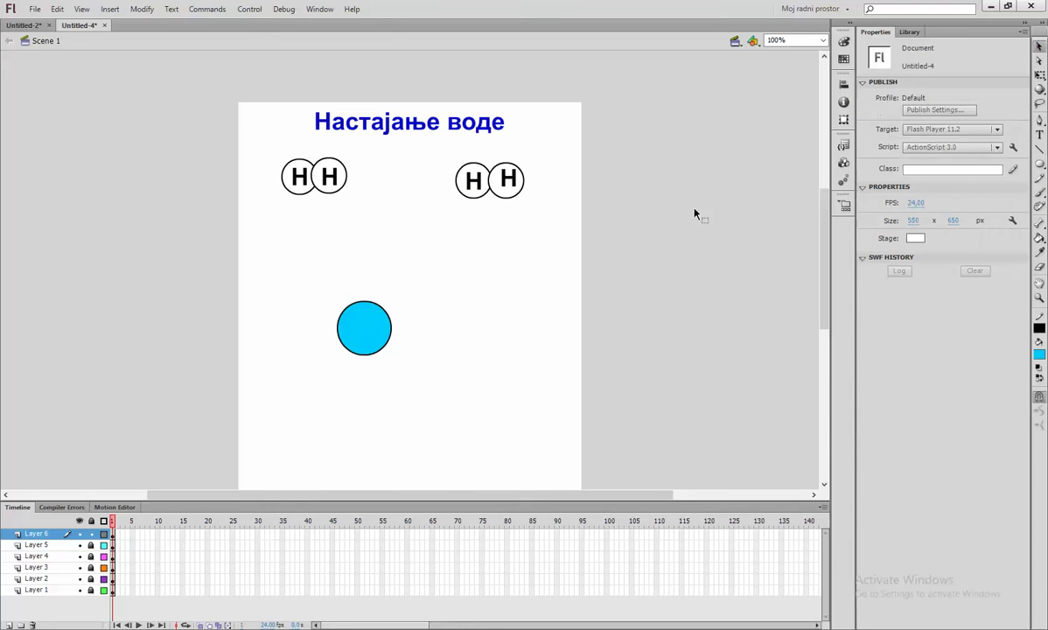
Convert the light blue circle and its outline to a movie clip symbol with the default name.
{"action": "double_click", "coordinate": [382, 325]}
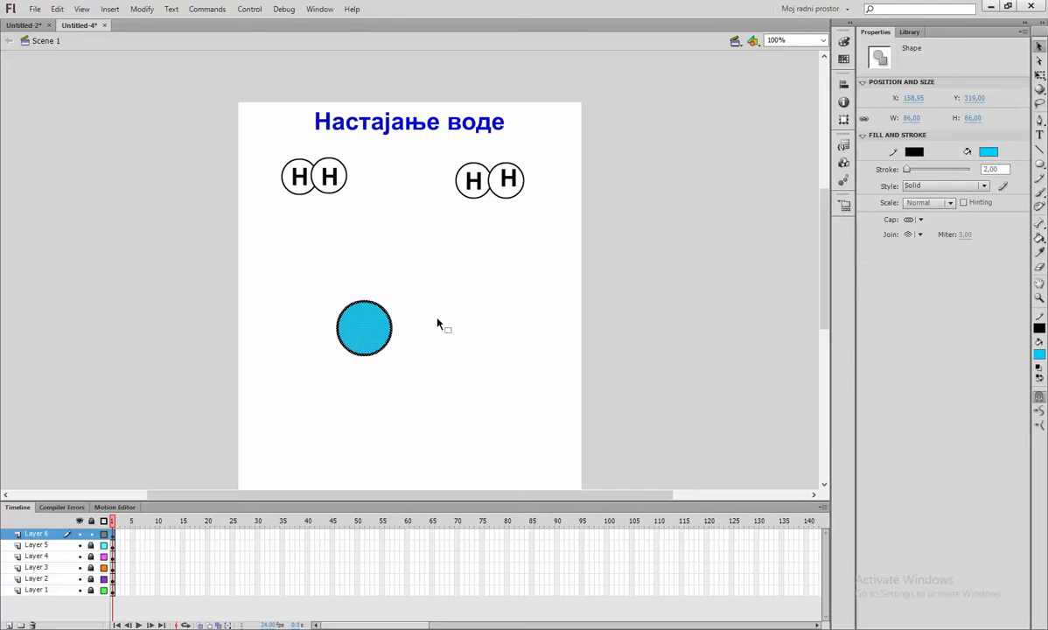
{"action": "left_click", "coordinate": [142, 9]}
{"action": "left_click", "coordinate": [151, 42]}
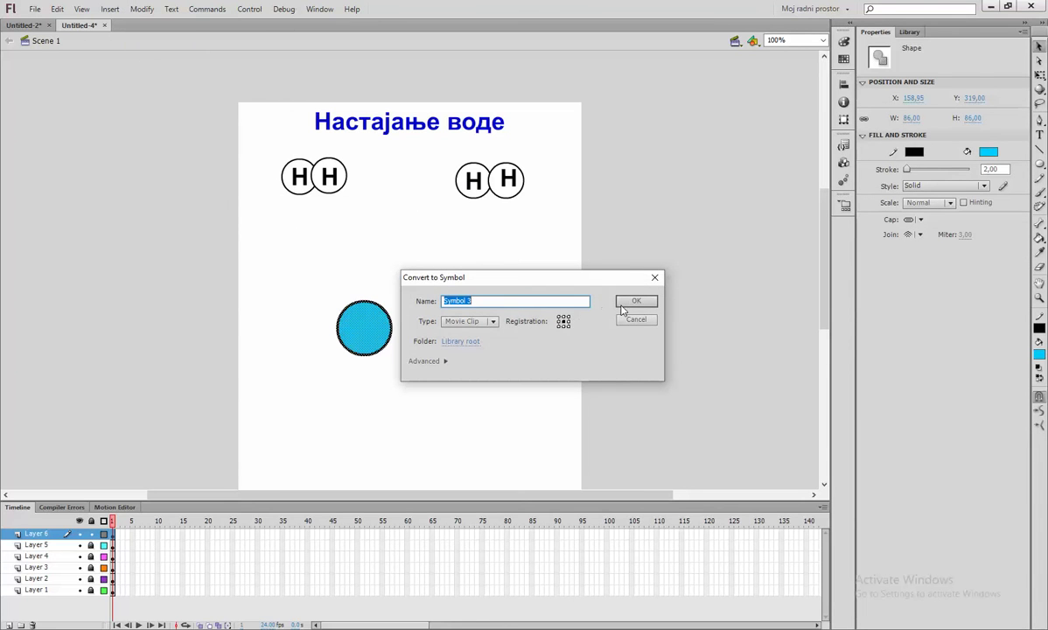
{"action": "left_click", "coordinate": [636, 302]}
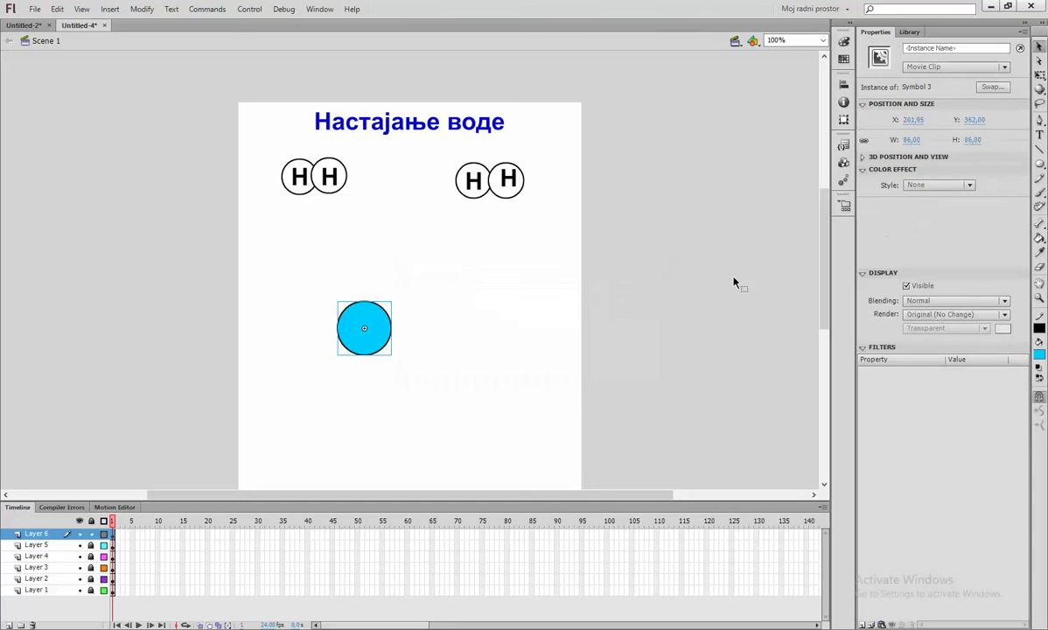
Set the text colour to black and add the letter "O" beside the blue circle.
{"action": "key", "text": "t"}
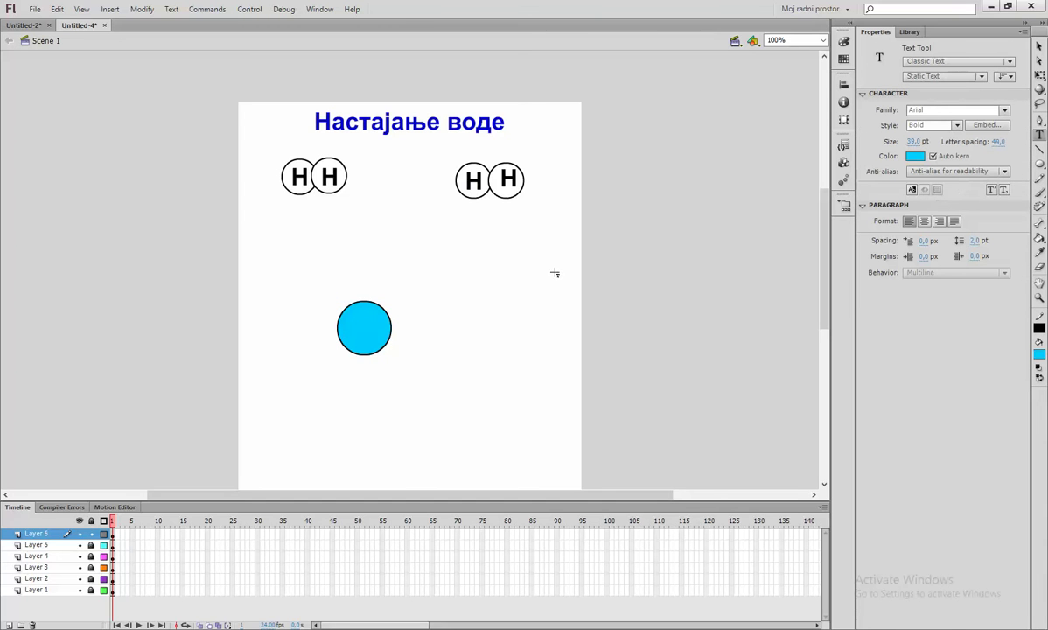
{"action": "left_click", "coordinate": [925, 160]}
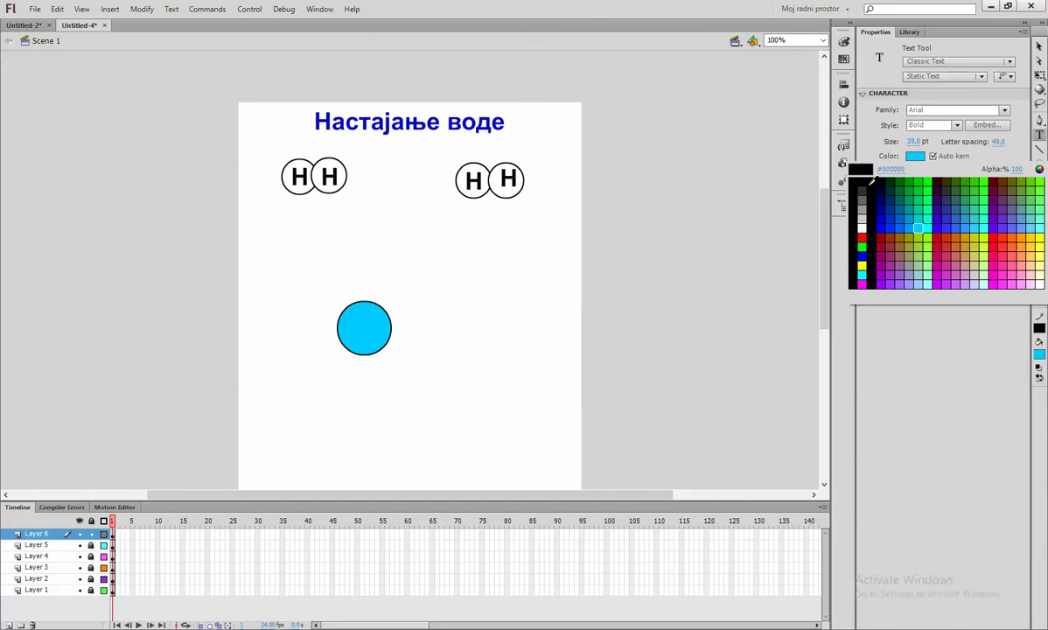
{"action": "left_click", "coordinate": [818, 175]}
{"action": "left_click", "coordinate": [404, 333]}
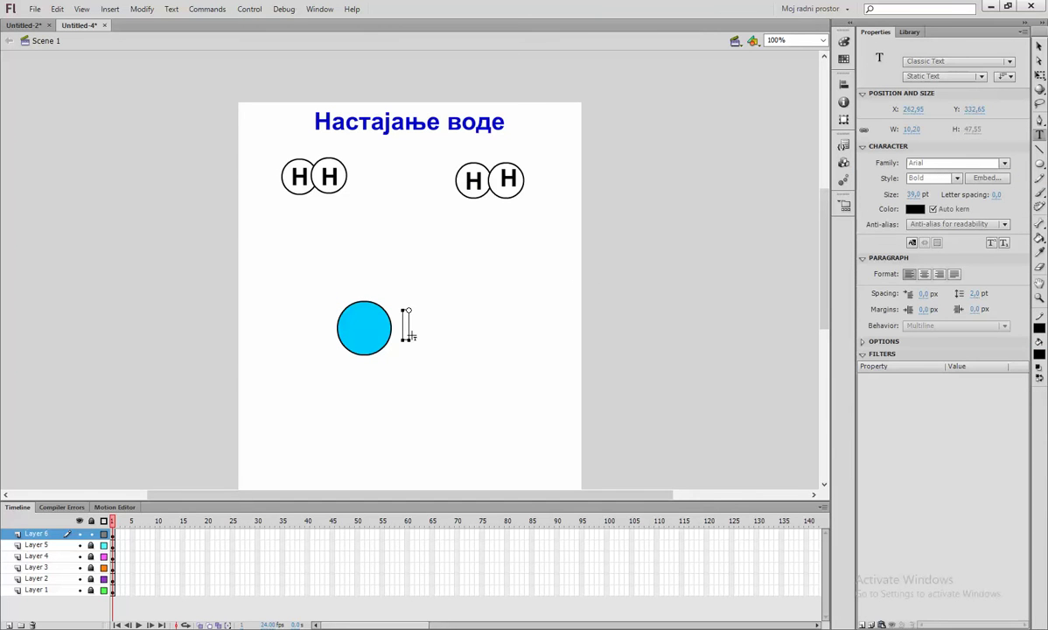
{"action": "type", "text": "O"}
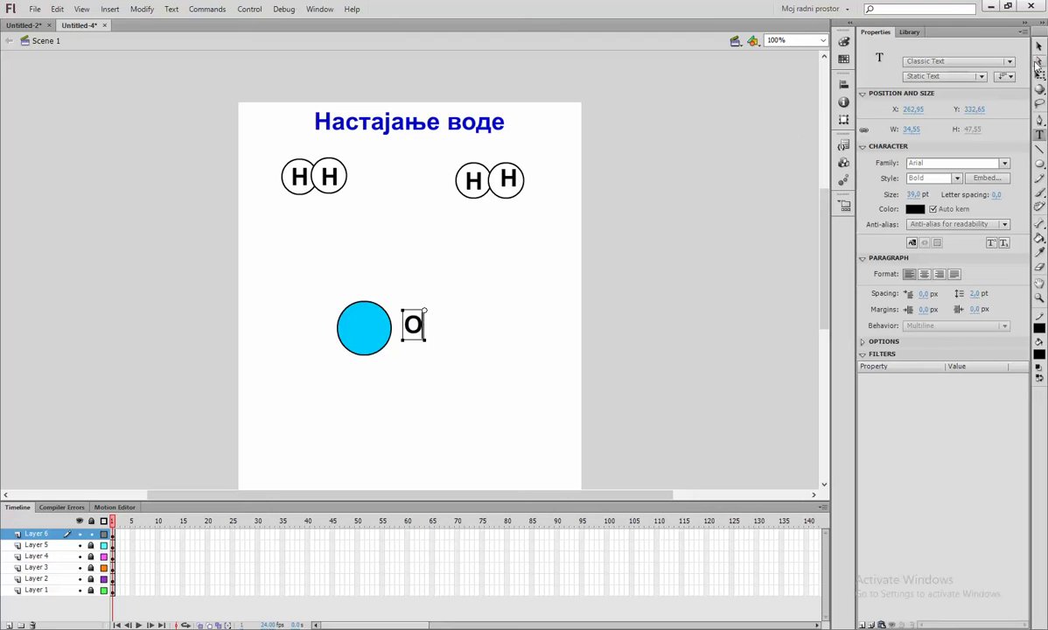
{"action": "key", "text": "Escape"}
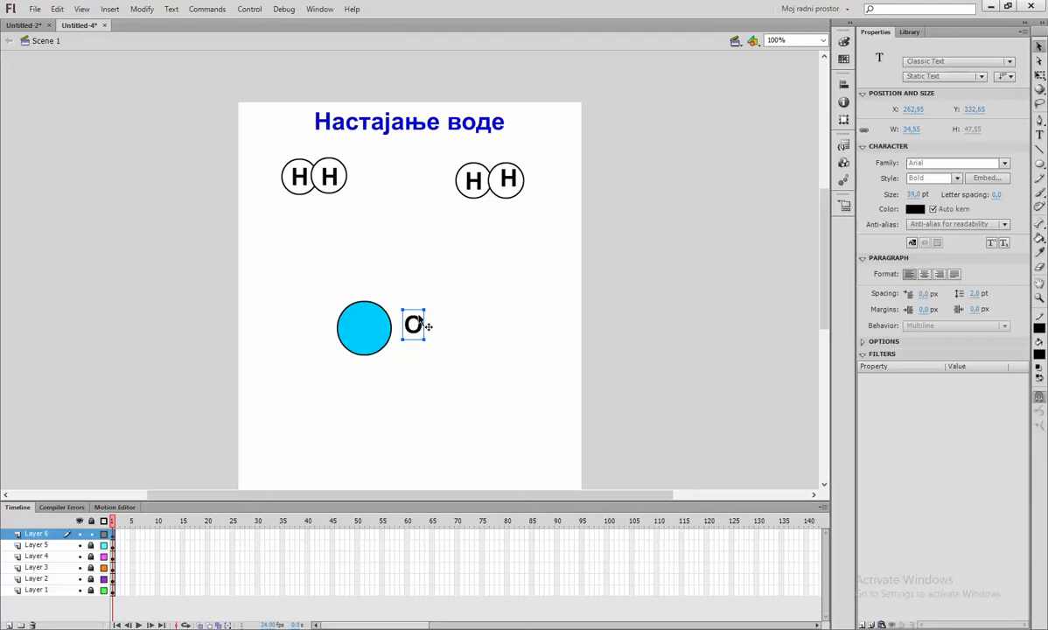
Convert the letter O to a movie clip symbol and centre it on the blue circle.
{"action": "left_click", "coordinate": [142, 8]}
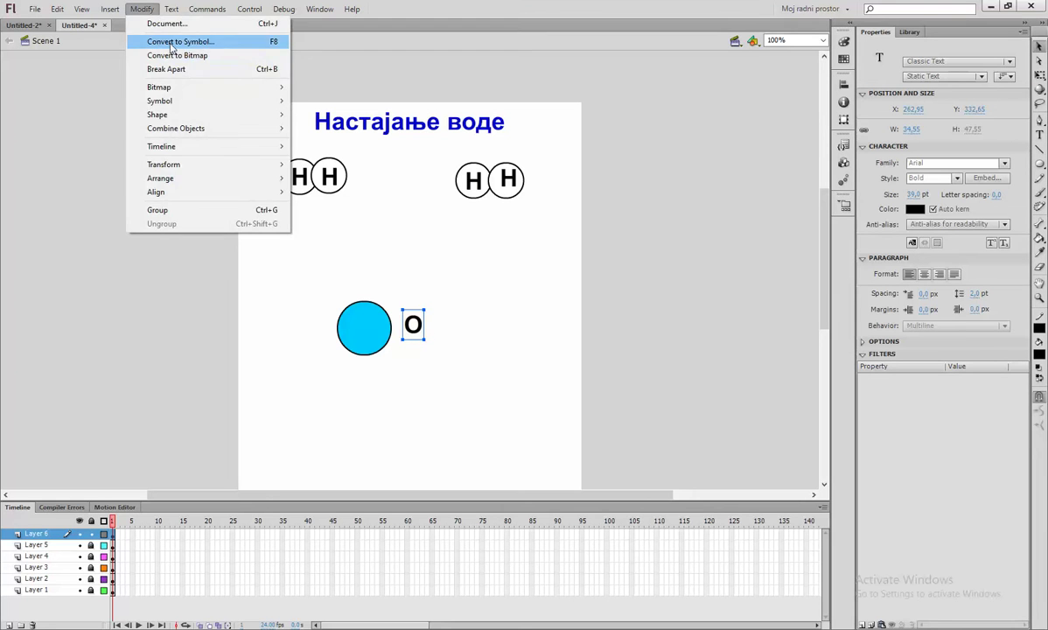
{"action": "left_click", "coordinate": [175, 40]}
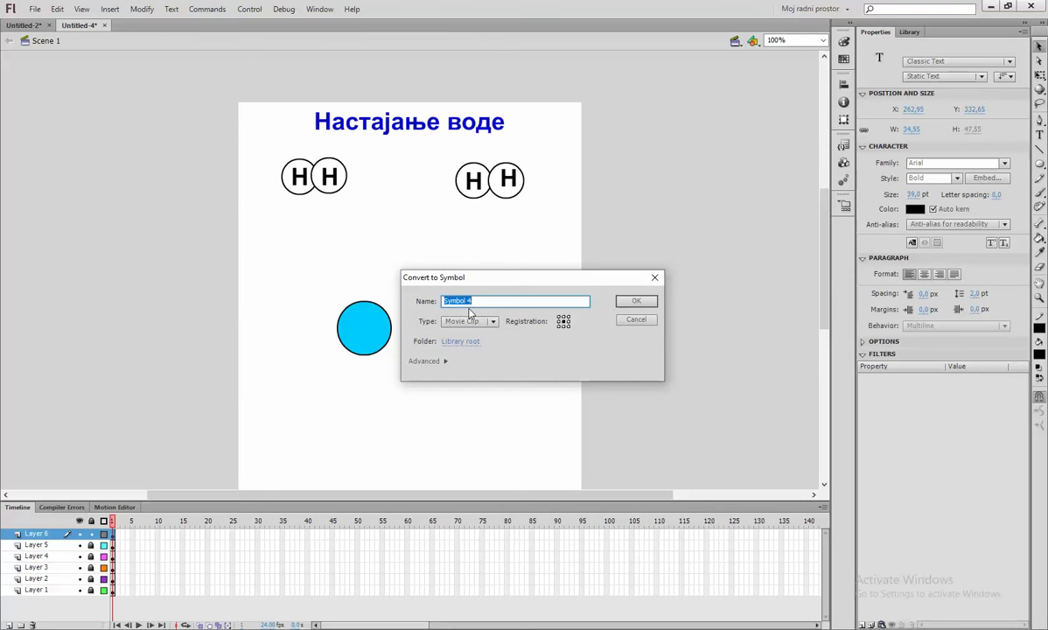
{"action": "left_click", "coordinate": [636, 301]}
{"action": "left_click_drag", "start_coordinate": [404, 340], "coordinate": [366, 338]}
{"action": "left_click", "coordinate": [438, 349]}
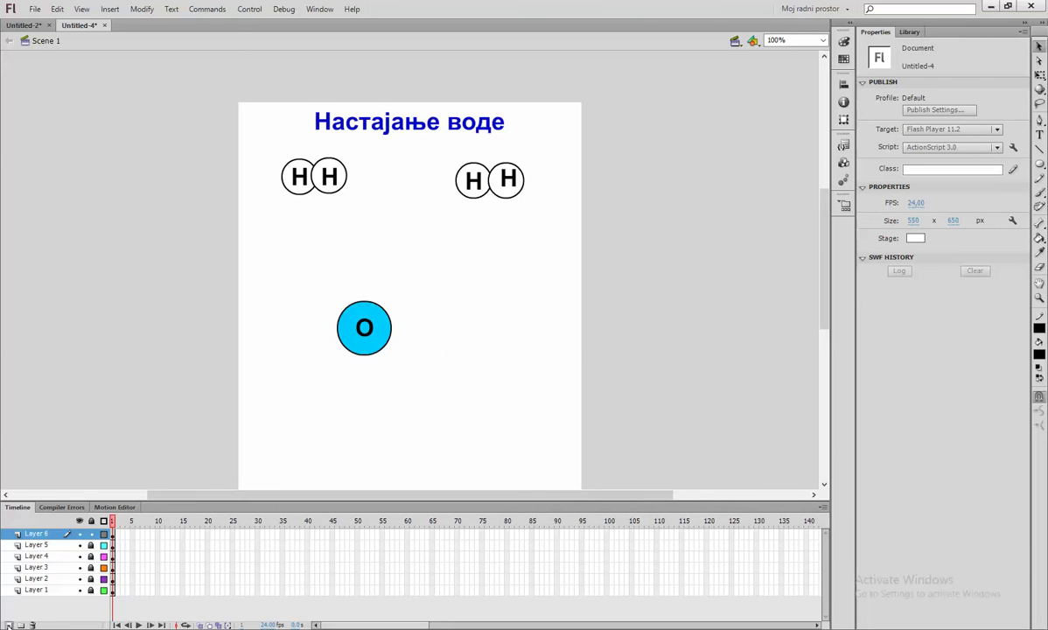
Lock Layer 6, add Layer 7 and place Symbol 3 and Symbol 4 as a second O atom overlapping the first one's right edge.
{"action": "left_click", "coordinate": [8, 625]}
{"action": "left_click", "coordinate": [112, 536]}
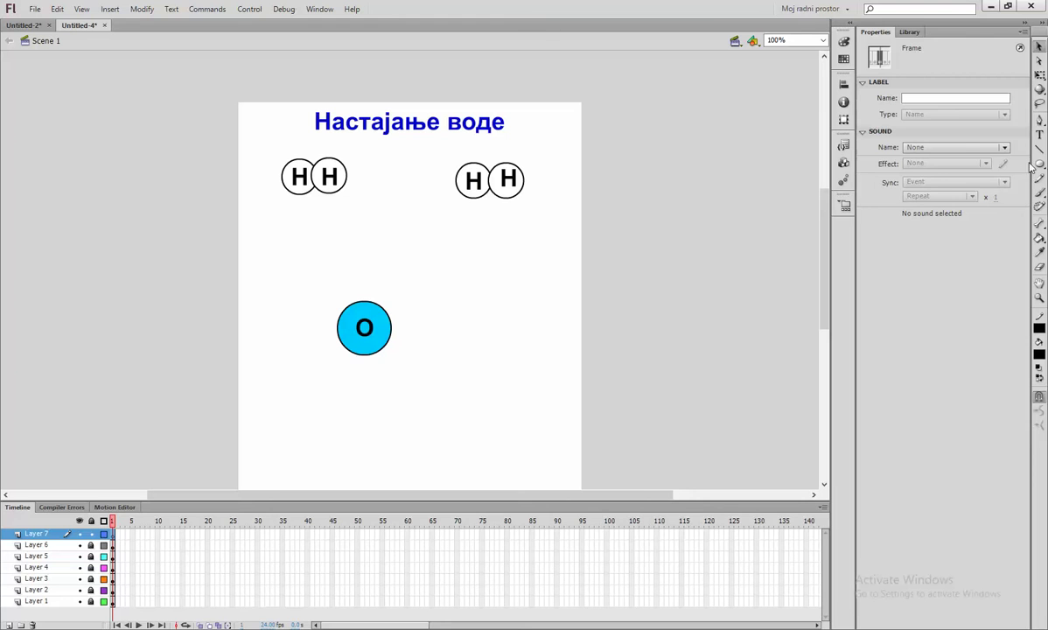
{"action": "left_click", "coordinate": [910, 32]}
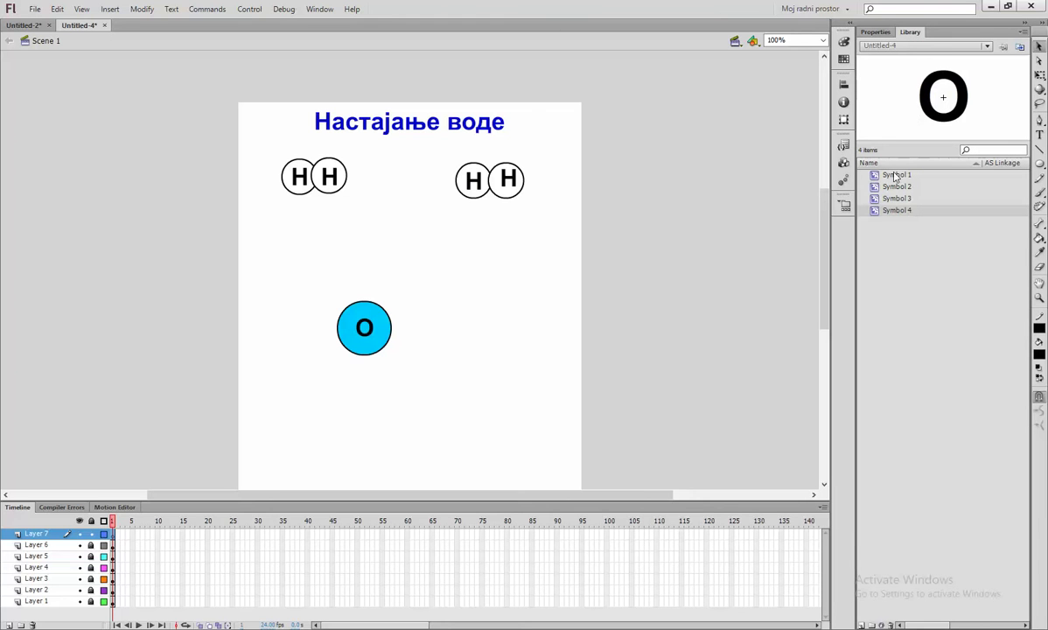
{"action": "left_click_drag", "start_coordinate": [894, 202], "coordinate": [416, 339]}
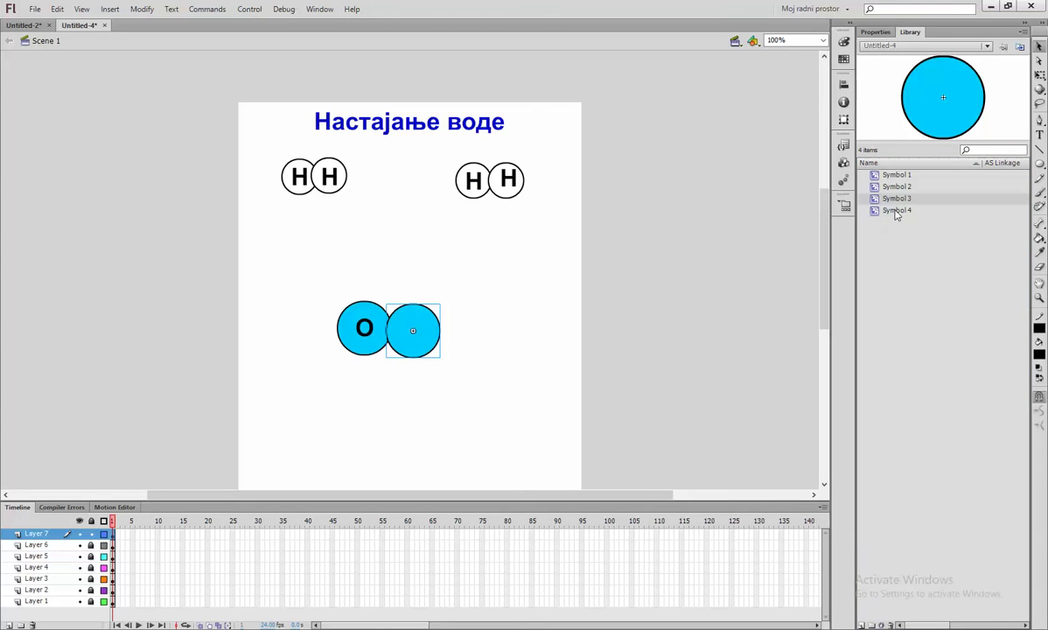
{"action": "left_click_drag", "start_coordinate": [896, 216], "coordinate": [414, 335]}
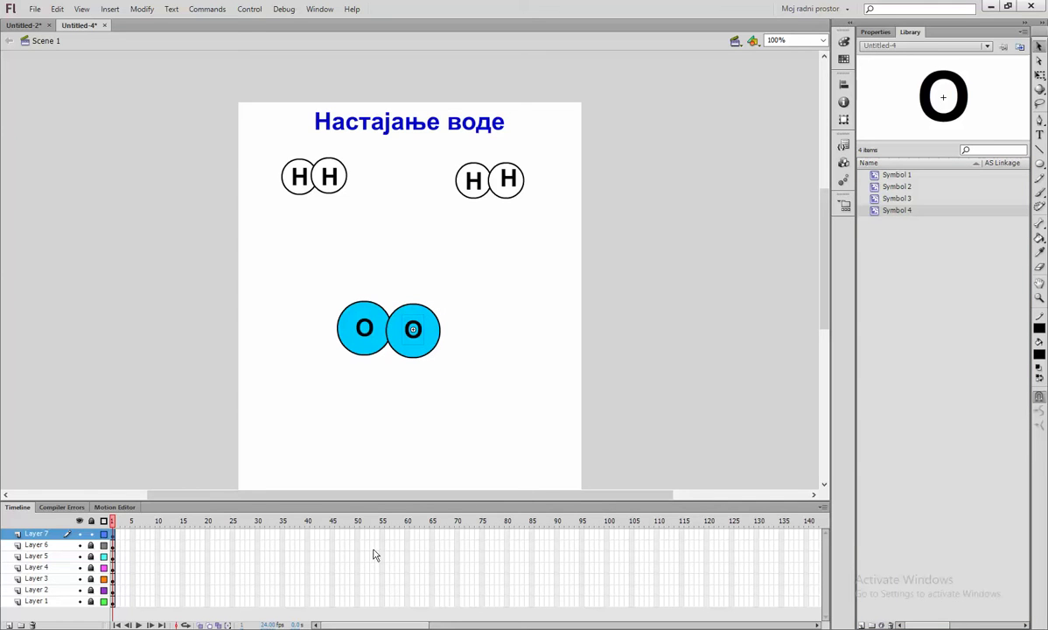
Insert keyframes at frame 65 on all seven layers.
{"action": "left_click", "coordinate": [431, 536]}
{"action": "right_click", "coordinate": [432, 536]}
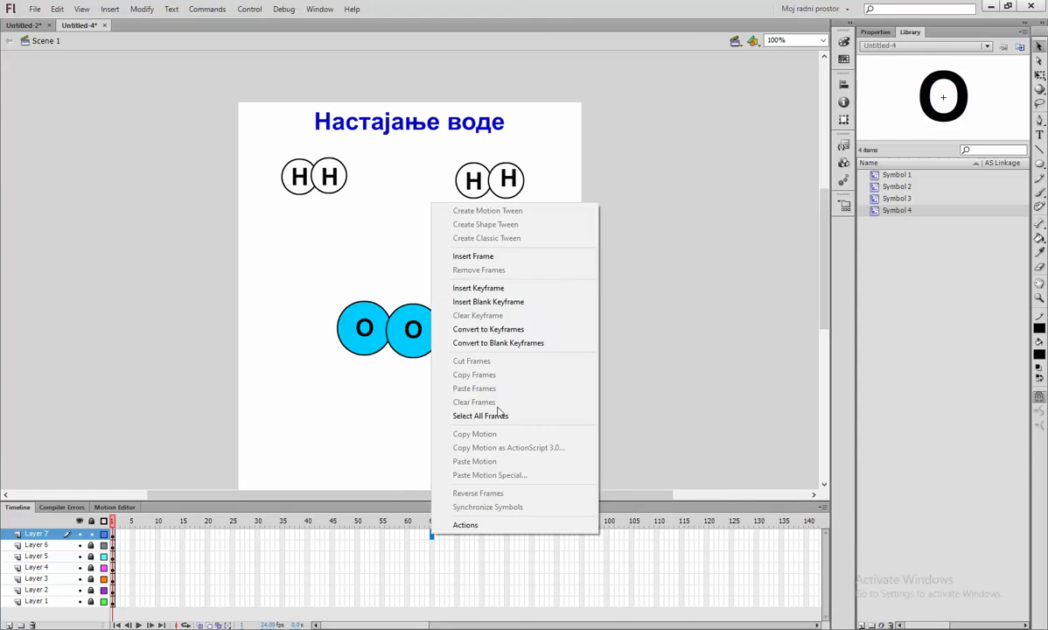
{"action": "left_click", "coordinate": [489, 301]}
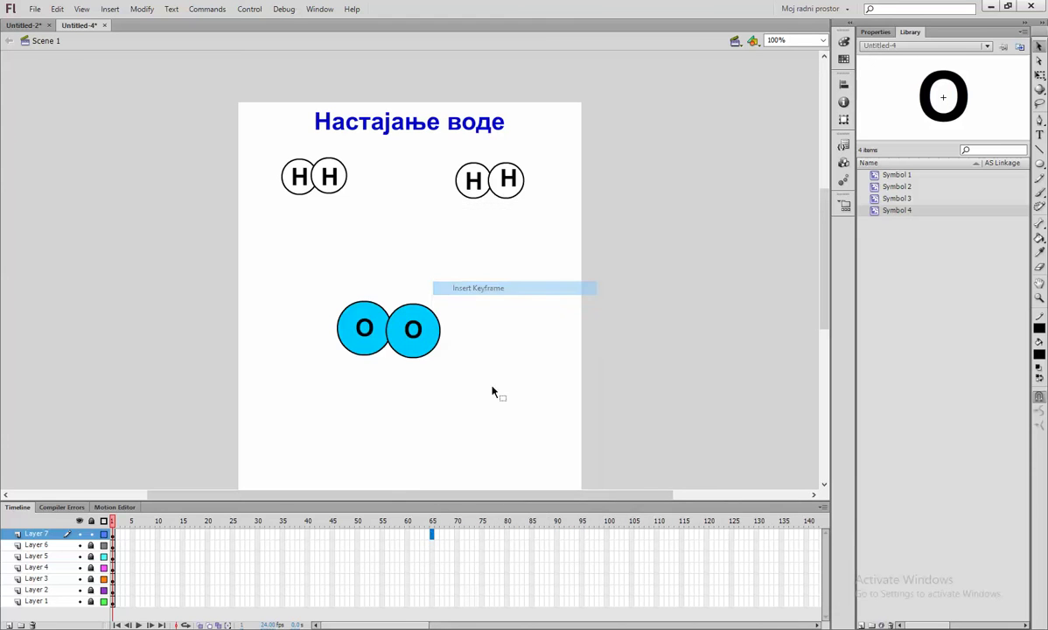
{"action": "left_click", "coordinate": [432, 545]}
{"action": "key", "text": "F6"}
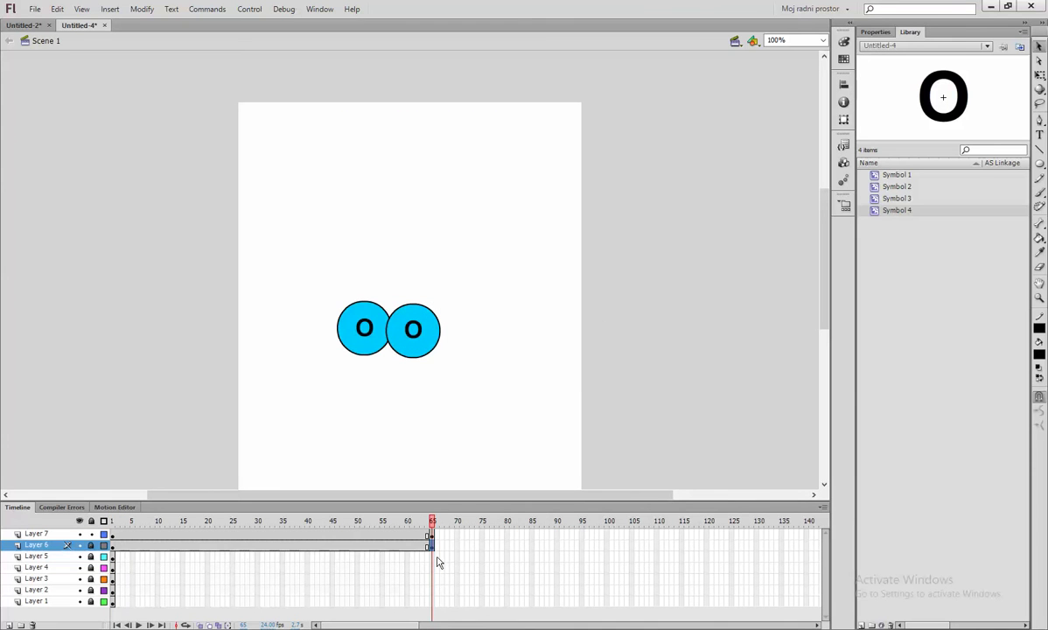
{"action": "left_click", "coordinate": [432, 557]}
{"action": "key", "text": "F6"}
{"action": "left_click", "coordinate": [432, 568]}
{"action": "key", "text": "F6"}
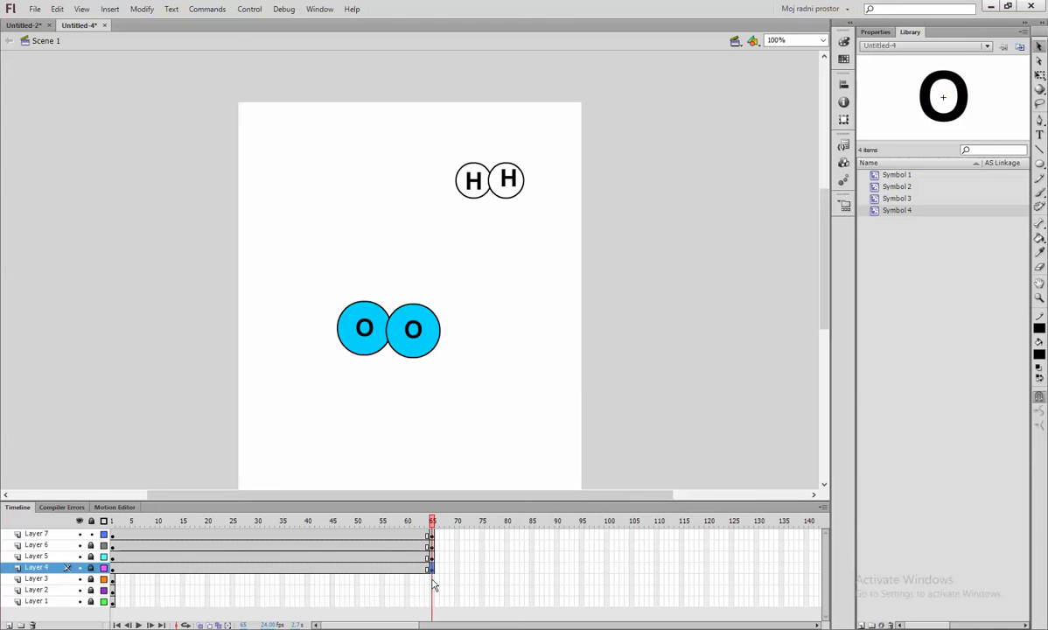
{"action": "left_click", "coordinate": [433, 579]}
{"action": "key", "text": "F6"}
{"action": "left_click", "coordinate": [432, 590]}
{"action": "key", "text": "F6"}
{"action": "left_click", "coordinate": [432, 602]}
{"action": "key", "text": "F5"}
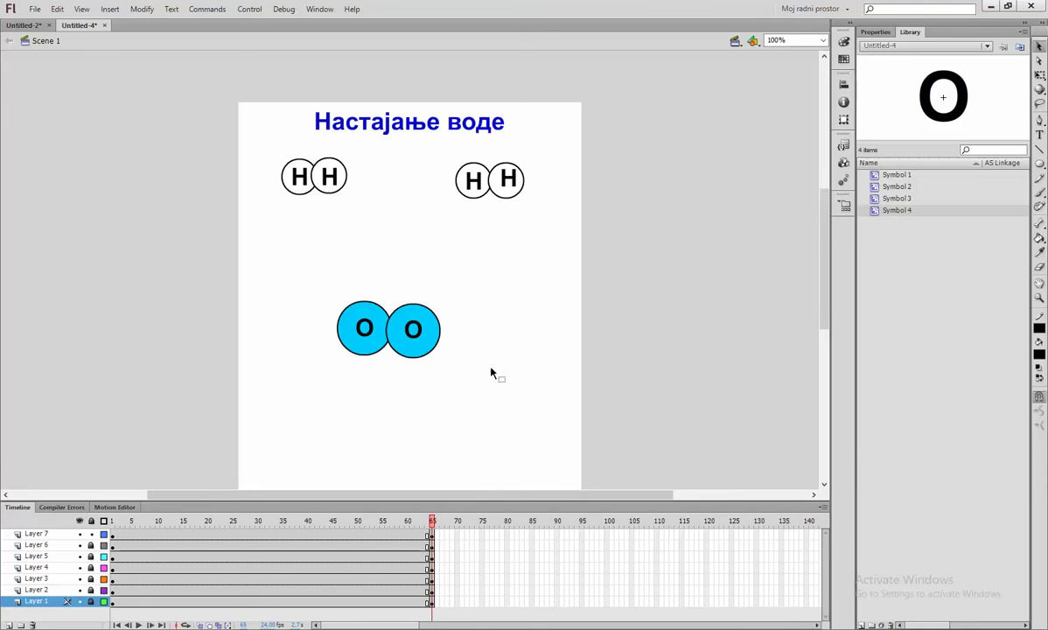
Unlock Layers 2 to 6 and move the two O atoms apart at frame 65, one below each hydrogen pair.
{"action": "left_click", "coordinate": [91, 568]}
{"action": "left_click", "coordinate": [91, 556]}
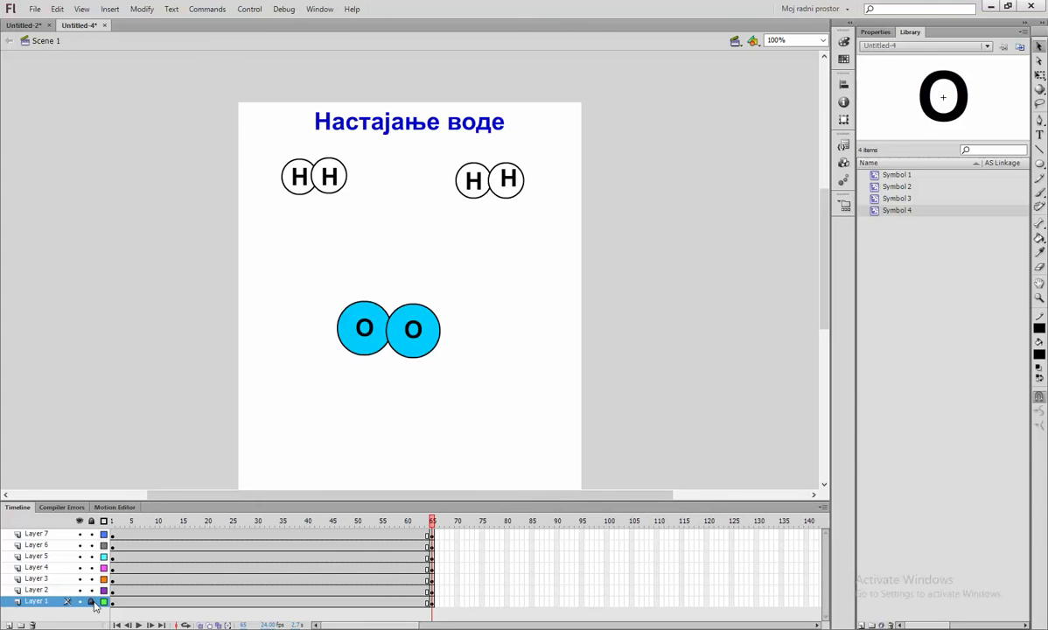
{"action": "left_click_drag", "start_coordinate": [436, 373], "coordinate": [315, 269]}
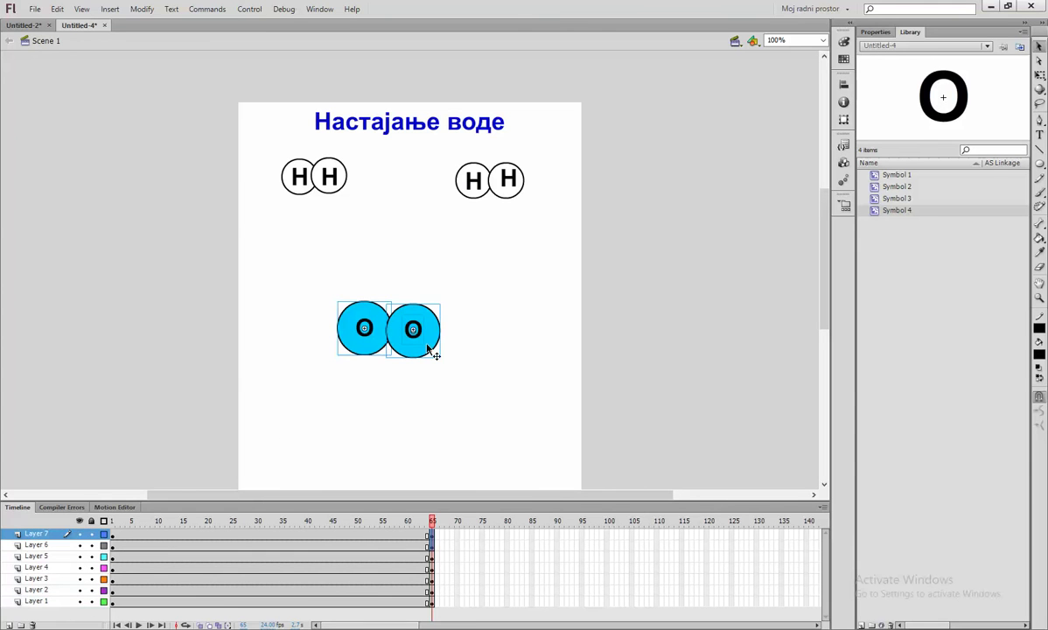
{"action": "left_click", "coordinate": [458, 301]}
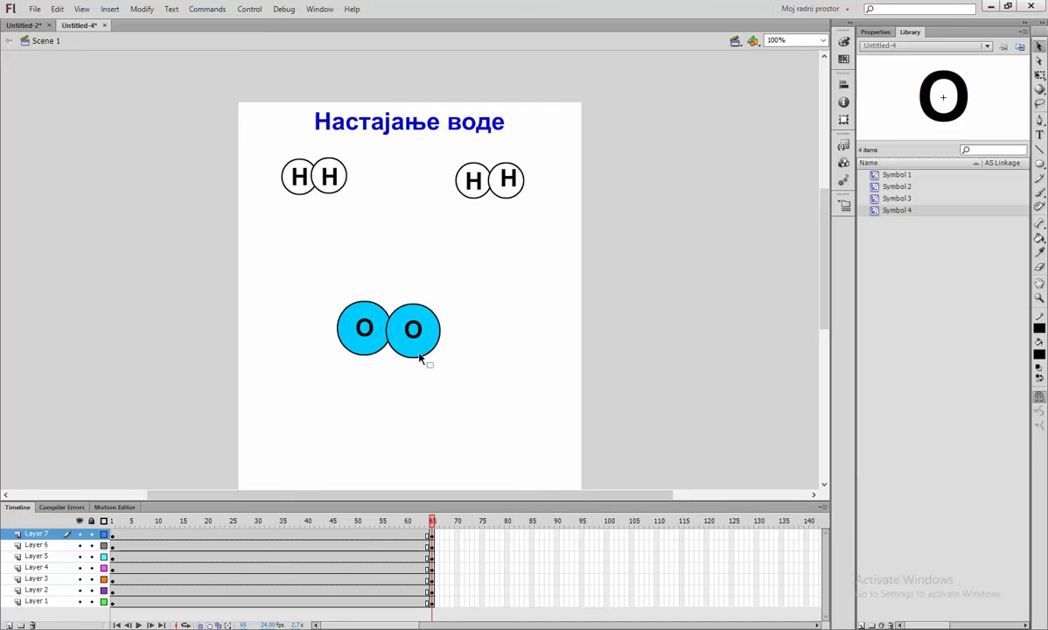
{"action": "left_click_drag", "start_coordinate": [438, 284], "coordinate": [519, 348]}
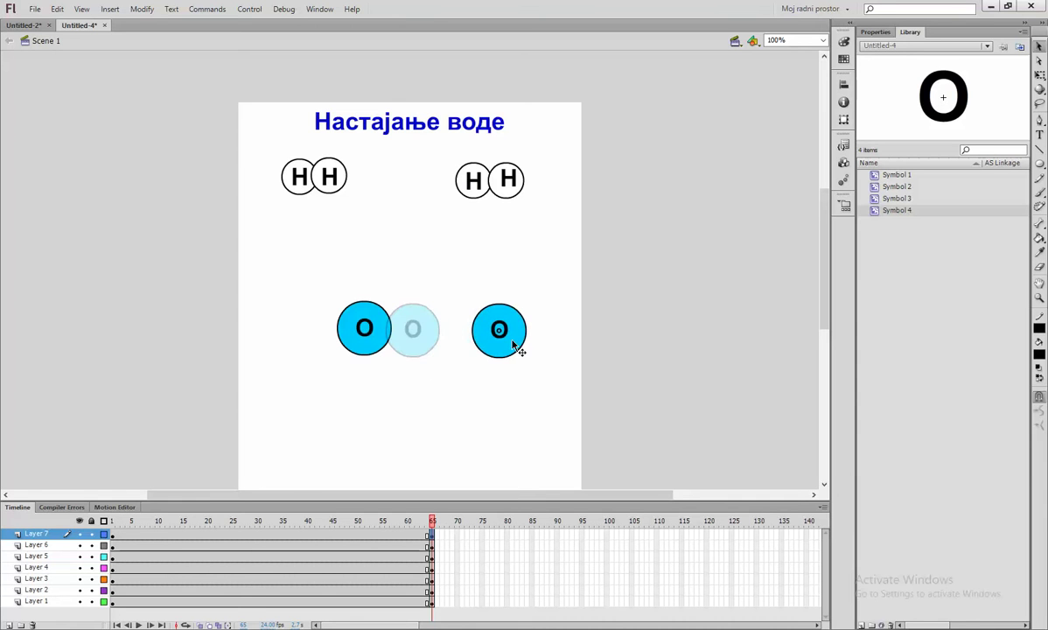
{"action": "left_click_drag", "start_coordinate": [382, 277], "coordinate": [310, 350]}
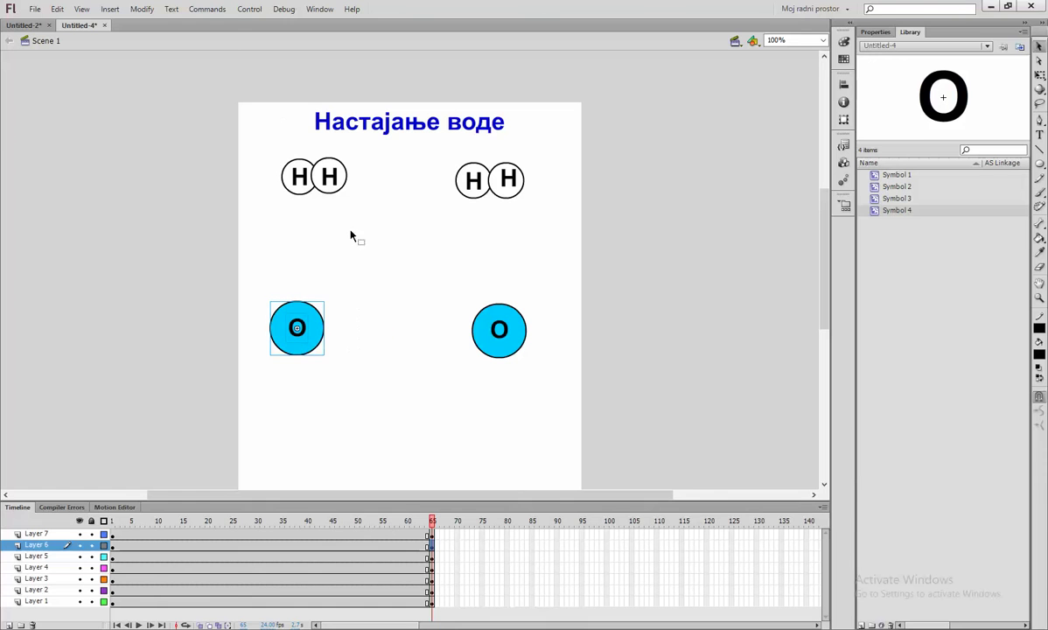
Move the four H atoms down at frame 65 so each O atom carries one at its upper left and one at its upper right.
{"action": "left_click_drag", "start_coordinate": [339, 184], "coordinate": [334, 305]}
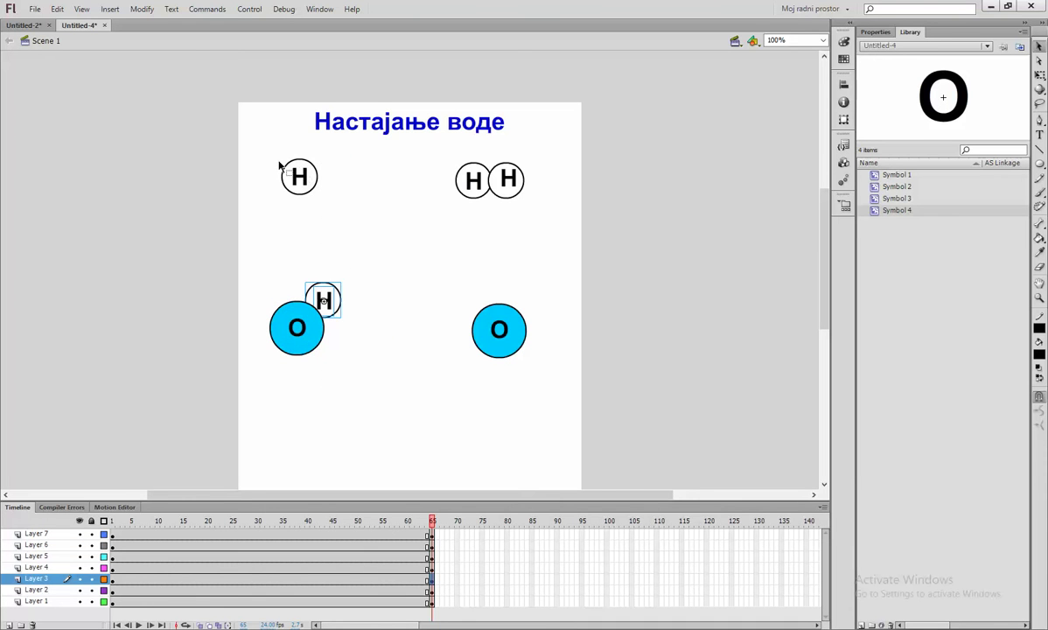
{"action": "left_click_drag", "start_coordinate": [271, 155], "coordinate": [275, 321]}
{"action": "left_click_drag", "start_coordinate": [473, 186], "coordinate": [473, 305]}
{"action": "left_click_drag", "start_coordinate": [534, 167], "coordinate": [529, 317]}
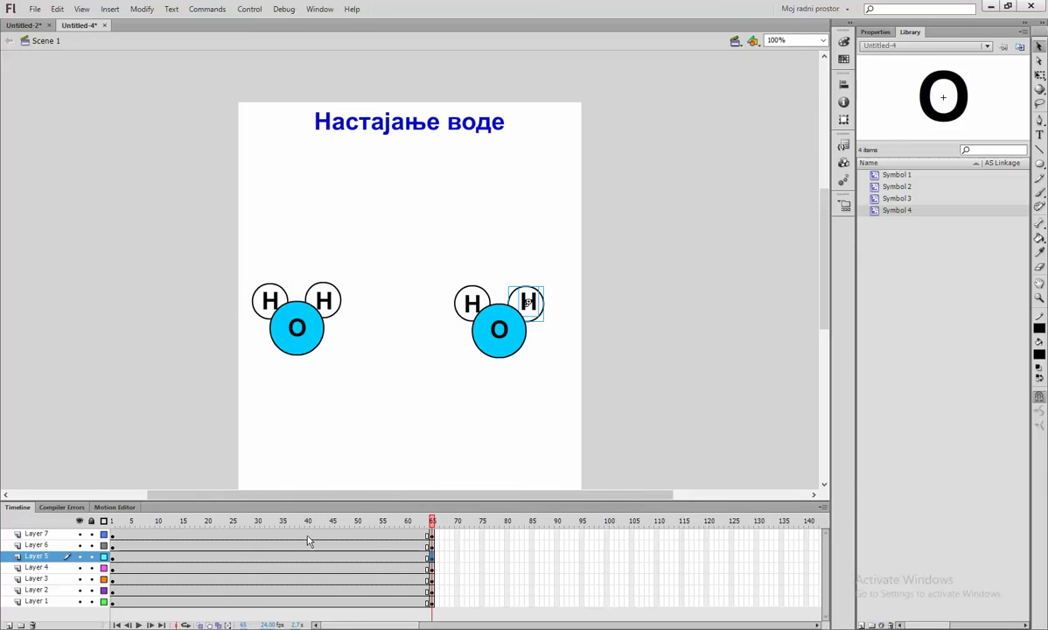
Create classic tweens between frames 1 and 65 on Layers 7, 6 and 5.
{"action": "right_click", "coordinate": [283, 541]}
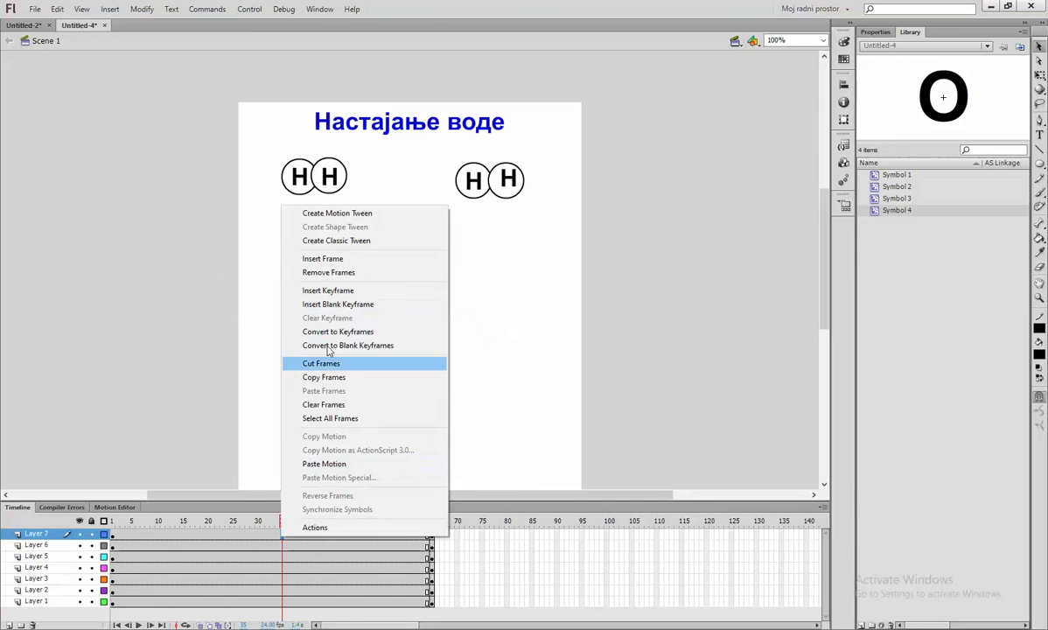
{"action": "left_click", "coordinate": [302, 238]}
{"action": "right_click", "coordinate": [275, 545]}
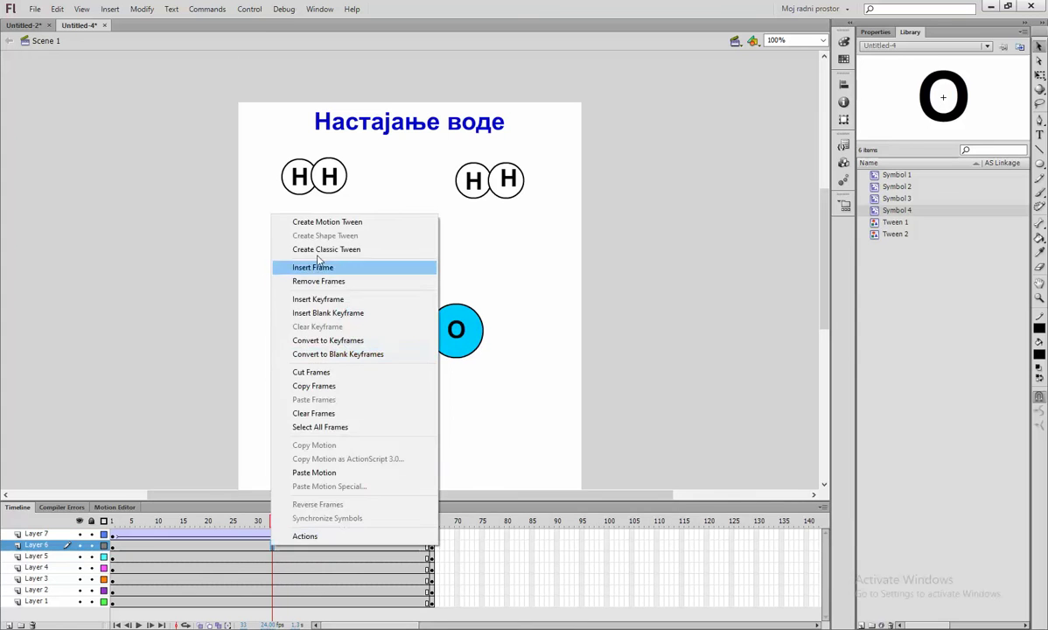
{"action": "left_click", "coordinate": [284, 244]}
{"action": "right_click", "coordinate": [278, 557]}
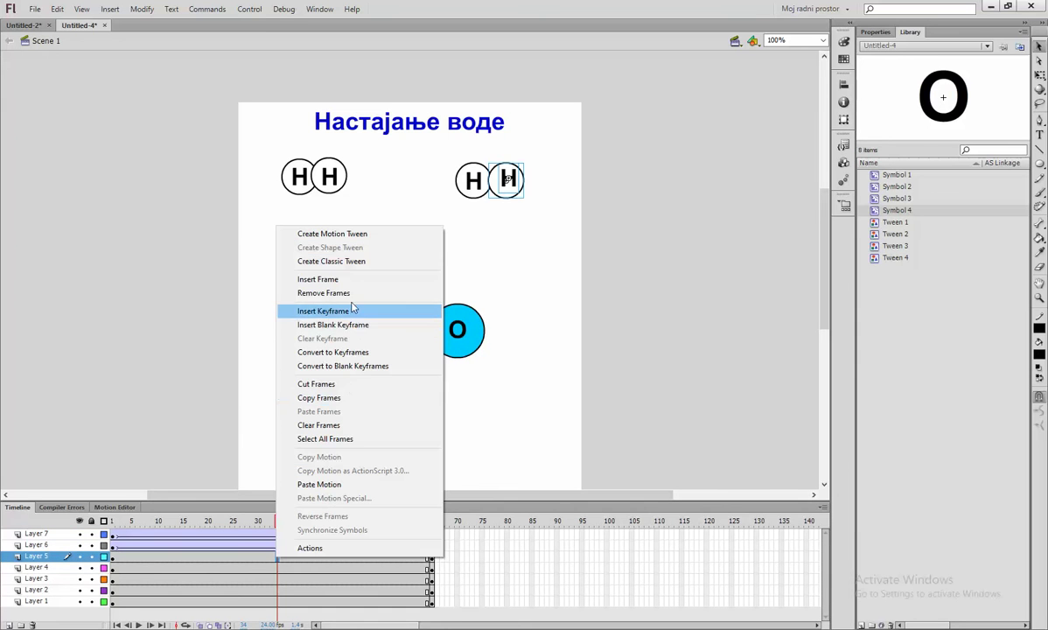
{"action": "left_click", "coordinate": [348, 260]}
{"action": "left_click", "coordinate": [275, 568]}
{"action": "key", "text": "F9"}
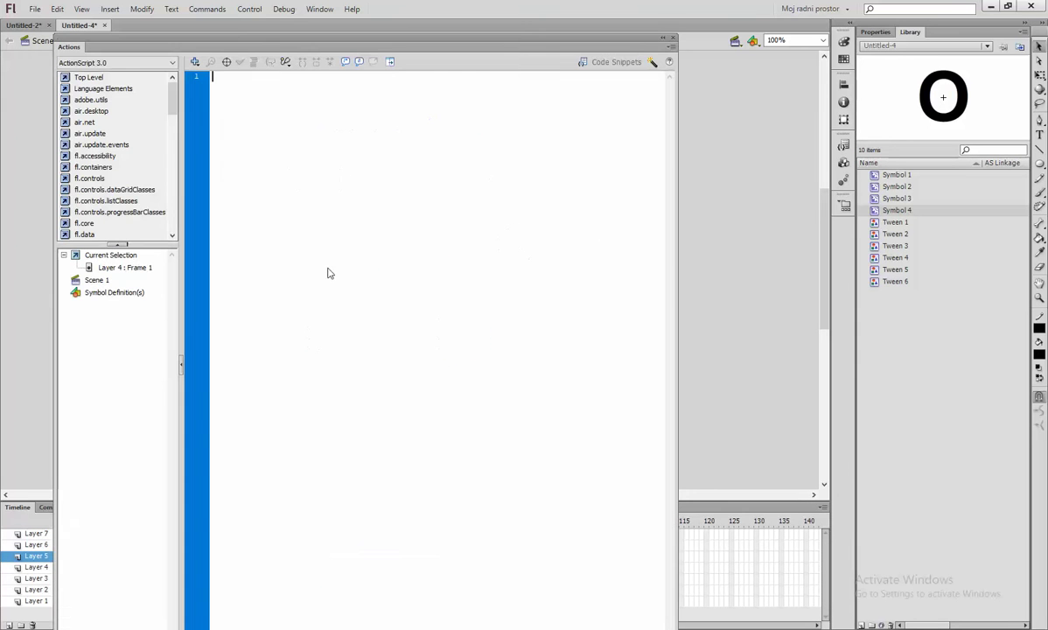
{"action": "key", "text": "F9"}
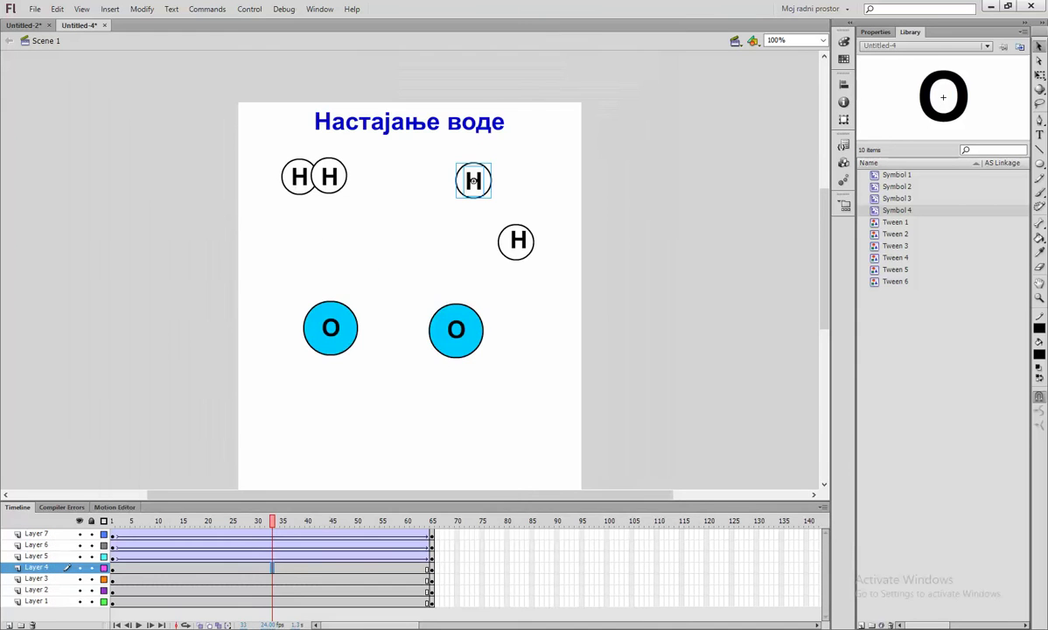
Create classic tweens between frames 1 and 65 on Layers 4, 3, 2 and 1, and preview the motion up to frame 65.
{"action": "right_click", "coordinate": [289, 569]}
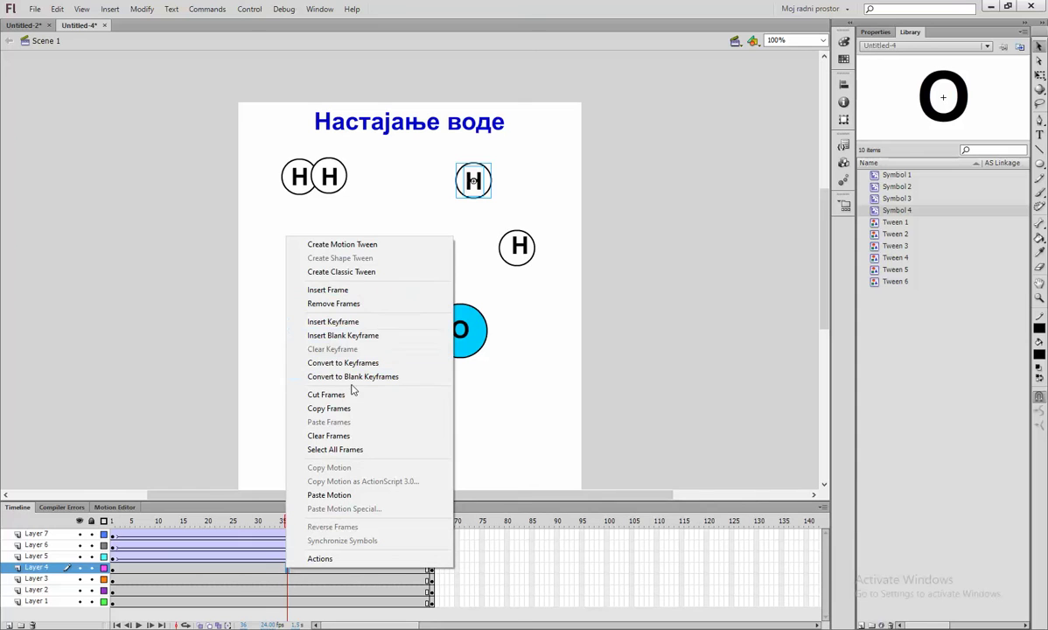
{"action": "left_click", "coordinate": [337, 271]}
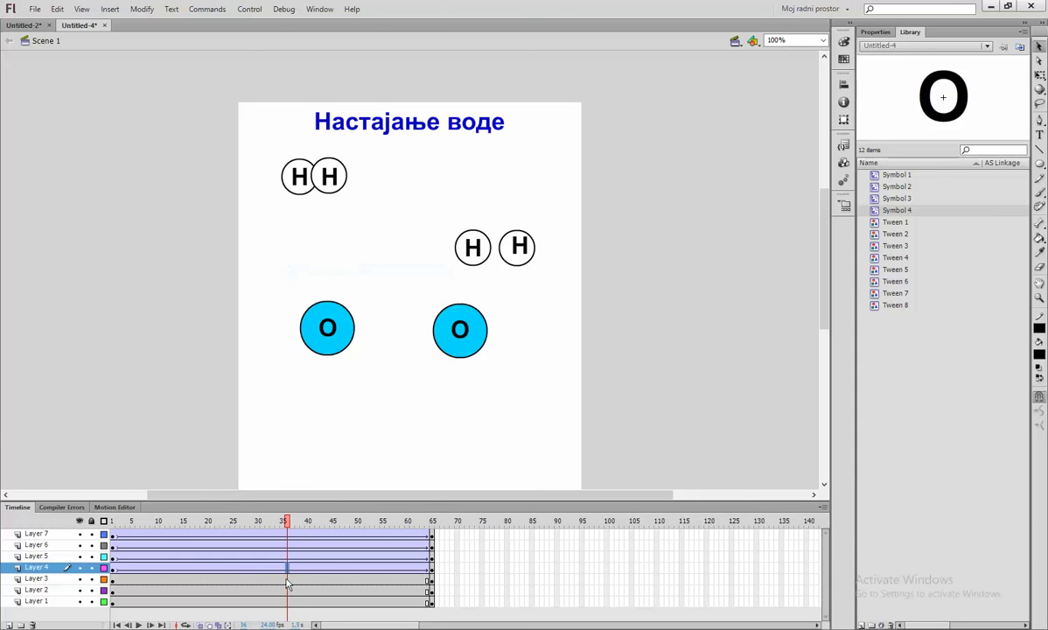
{"action": "left_click_drag", "start_coordinate": [286, 581], "coordinate": [286, 603]}
{"action": "right_click", "coordinate": [285, 604]}
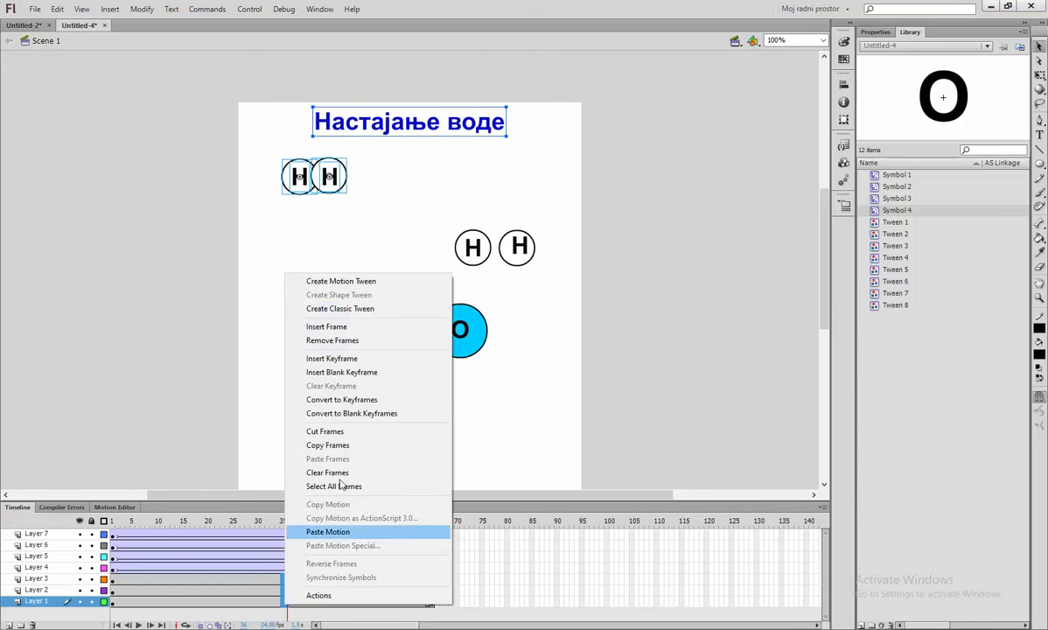
{"action": "left_click", "coordinate": [387, 308]}
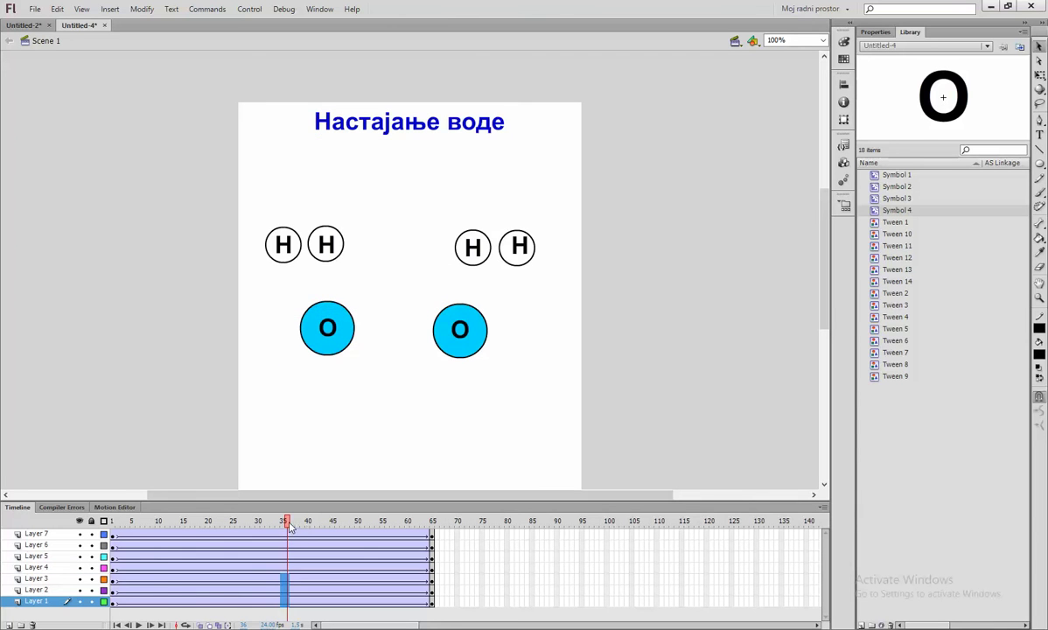
{"action": "mouse_move", "coordinate": [140, 522]}
{"action": "left_mouse_down"}
{"action": "mouse_move", "coordinate": [431, 522]}
{"action": "mouse_move", "coordinate": [153, 522]}
{"action": "left_mouse_up"}
{"action": "left_click_drag", "start_coordinate": [226, 518], "coordinate": [432, 520]}
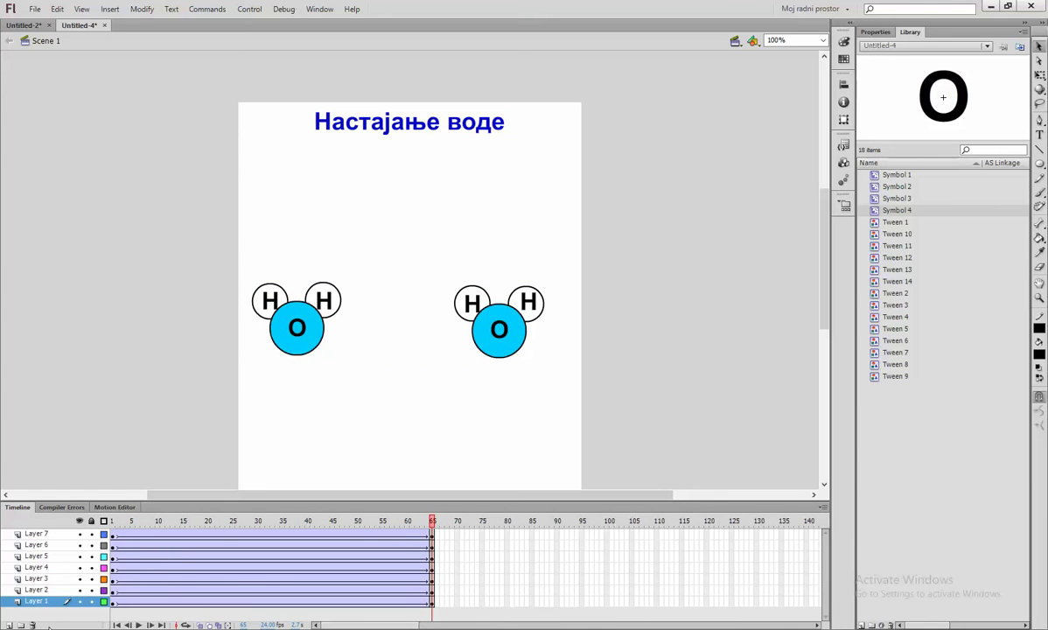
Lock all seven existing layers, Layer 7 down to Layer 1.
{"action": "left_click", "coordinate": [37, 534]}
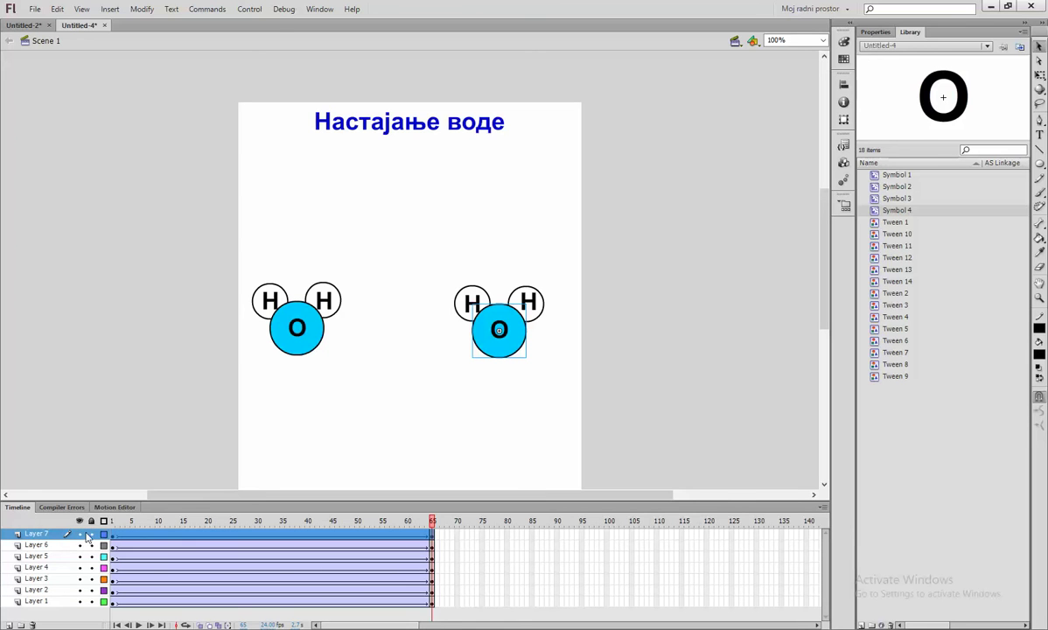
{"action": "left_click", "coordinate": [91, 535]}
{"action": "left_click", "coordinate": [91, 545]}
{"action": "left_click", "coordinate": [91, 568]}
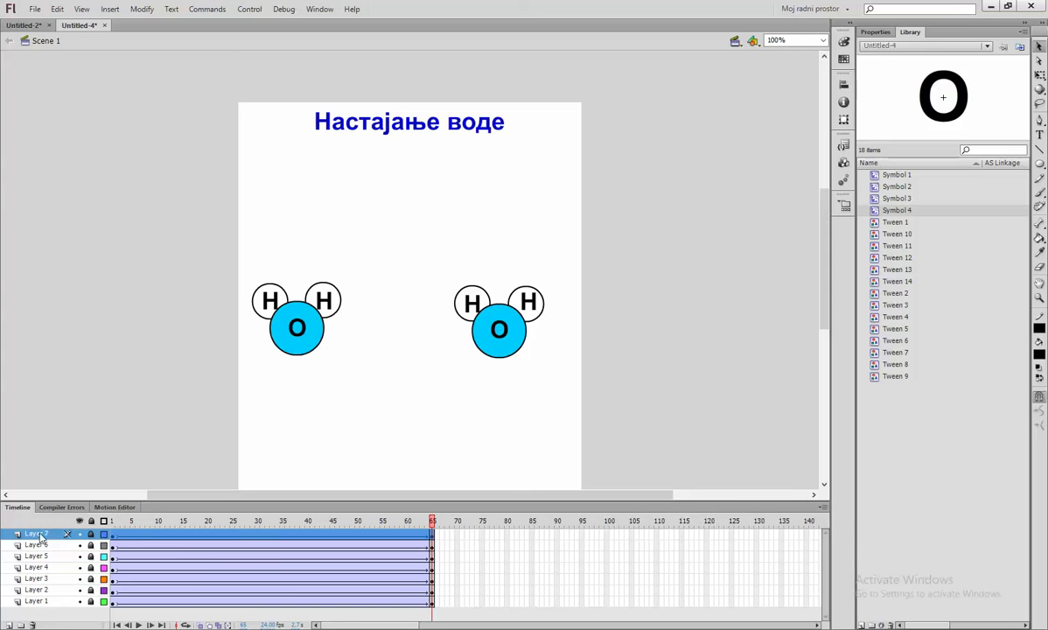
Add a new layer above Layer 7 and insert a keyframe on it at frame 65.
{"action": "left_click", "coordinate": [8, 624]}
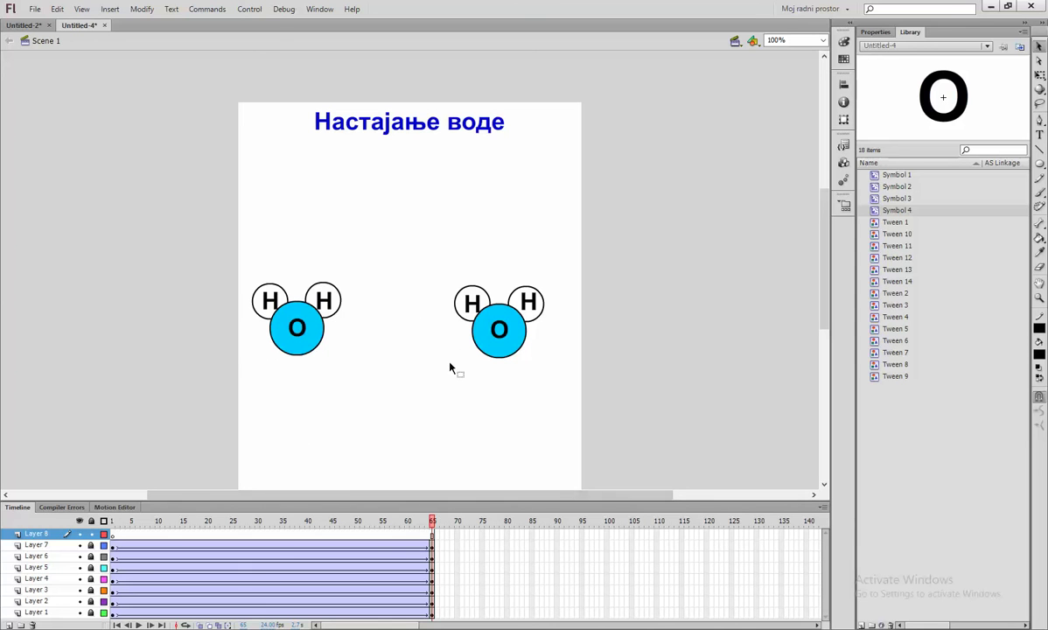
{"action": "right_click", "coordinate": [434, 540]}
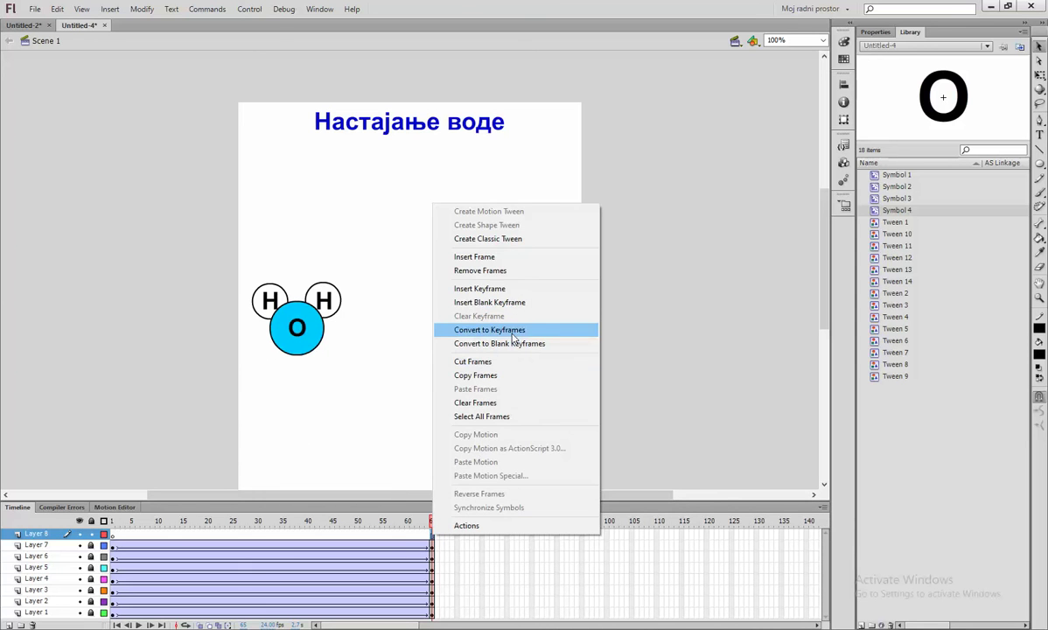
{"action": "left_click", "coordinate": [490, 289]}
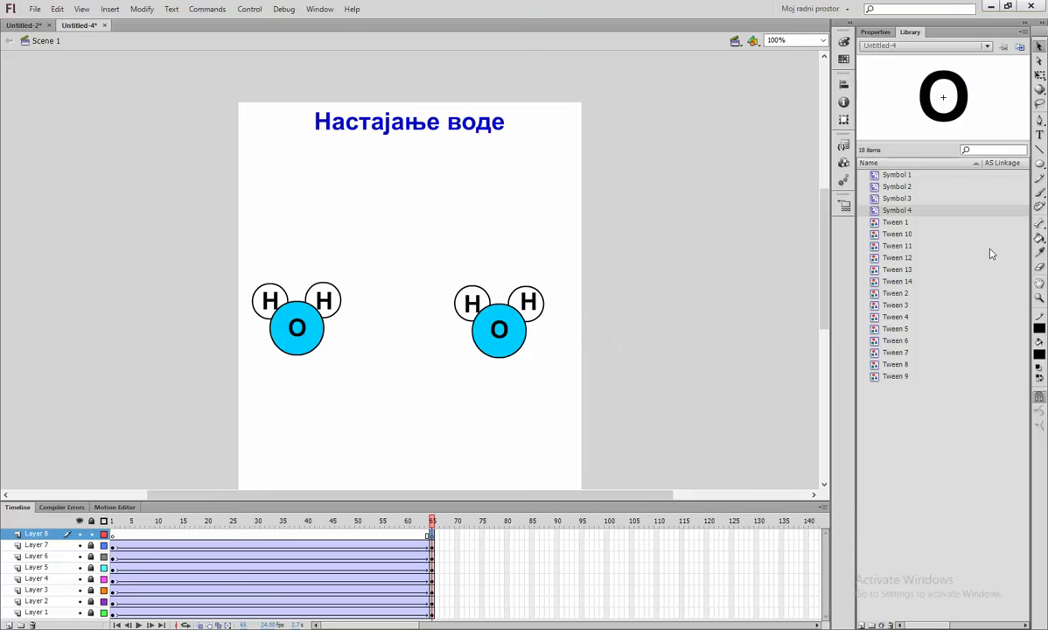
Add the Cyrillic text "водоник + кисеоник" at frame 65 of Layer 8, centred below the two water molecules.
{"action": "left_click", "coordinate": [1038, 136]}
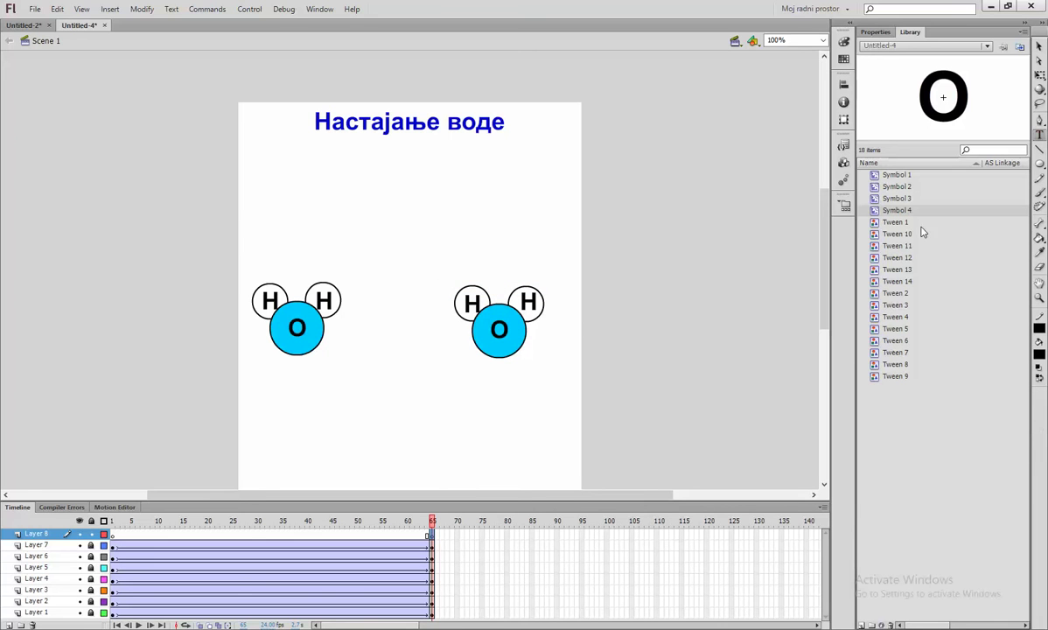
{"action": "left_click", "coordinate": [270, 382]}
{"action": "type", "text": "VO"}
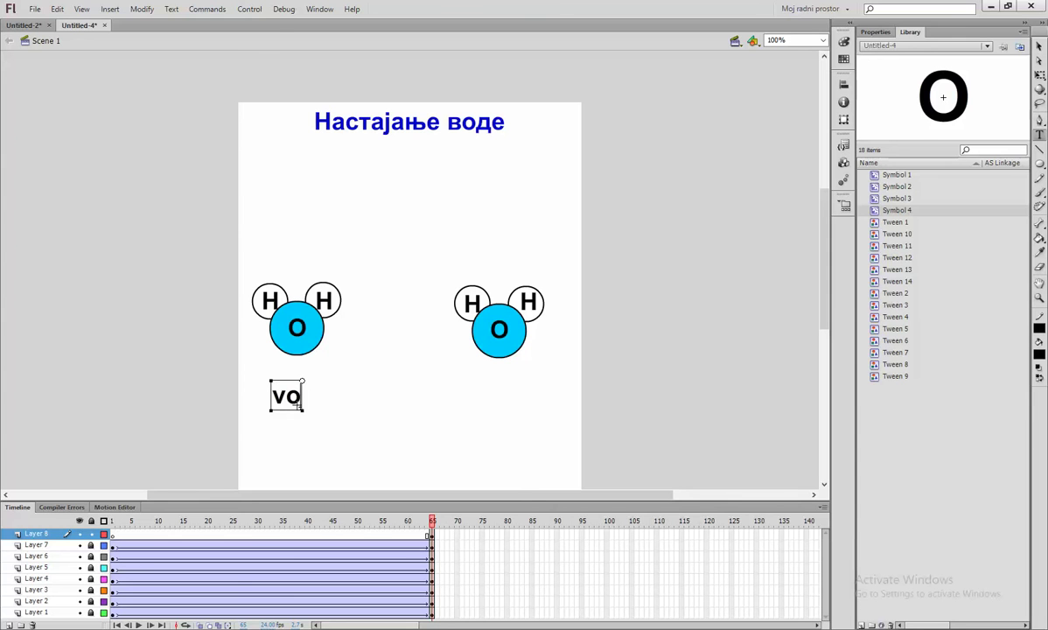
{"action": "key", "text": "BackSpace"}
{"action": "key", "text": "BackSpace"}
{"action": "key", "text": "super+space"}
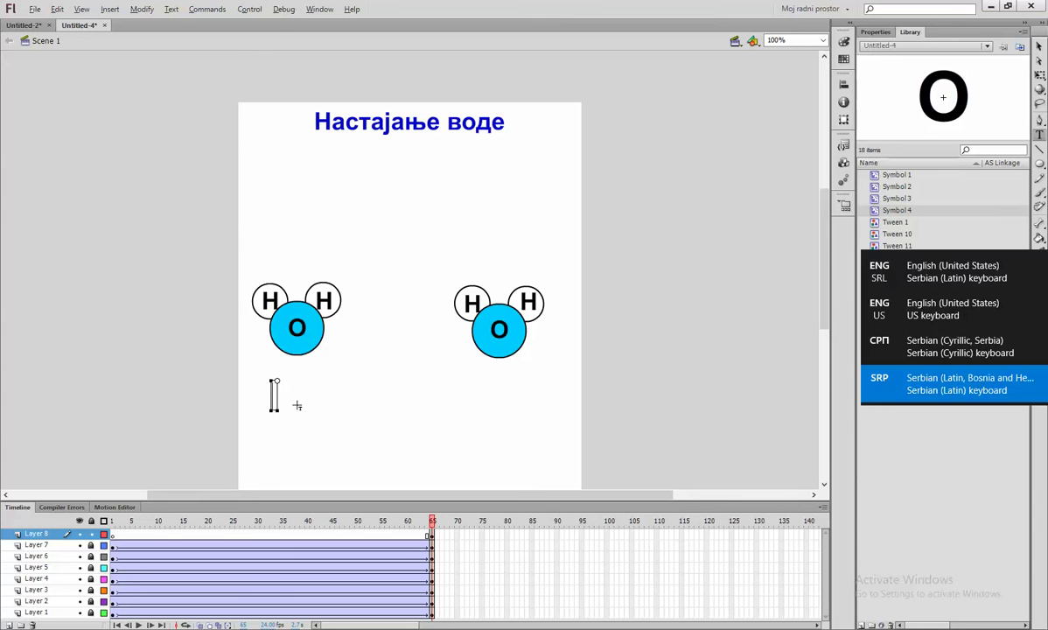
{"action": "key", "text": "super+space"}
{"action": "type", "text": "ВОдоник"}
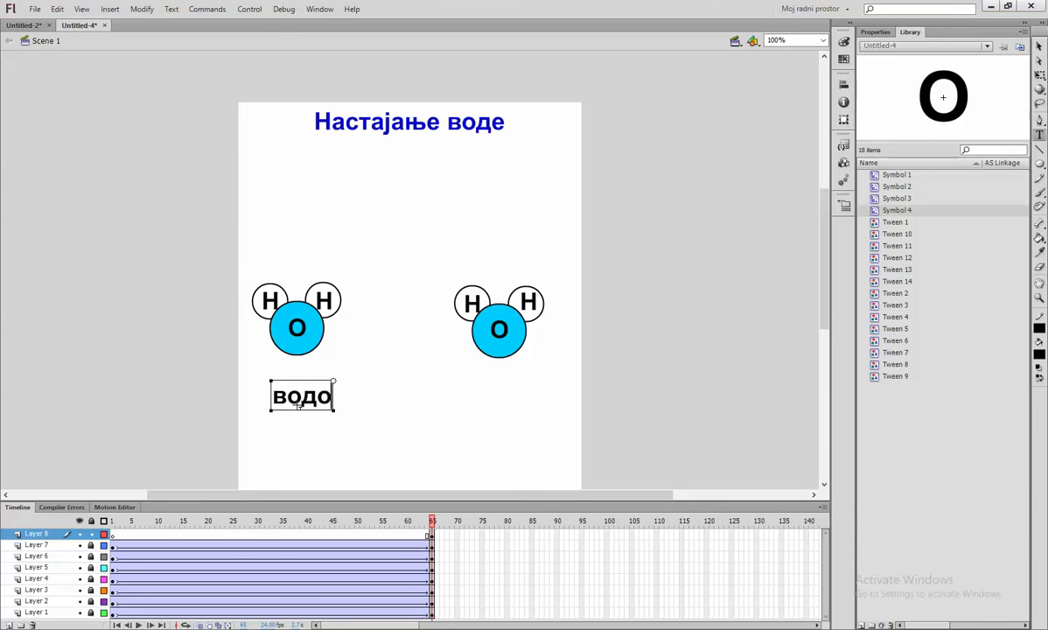
{"action": "type", "text": " +"}
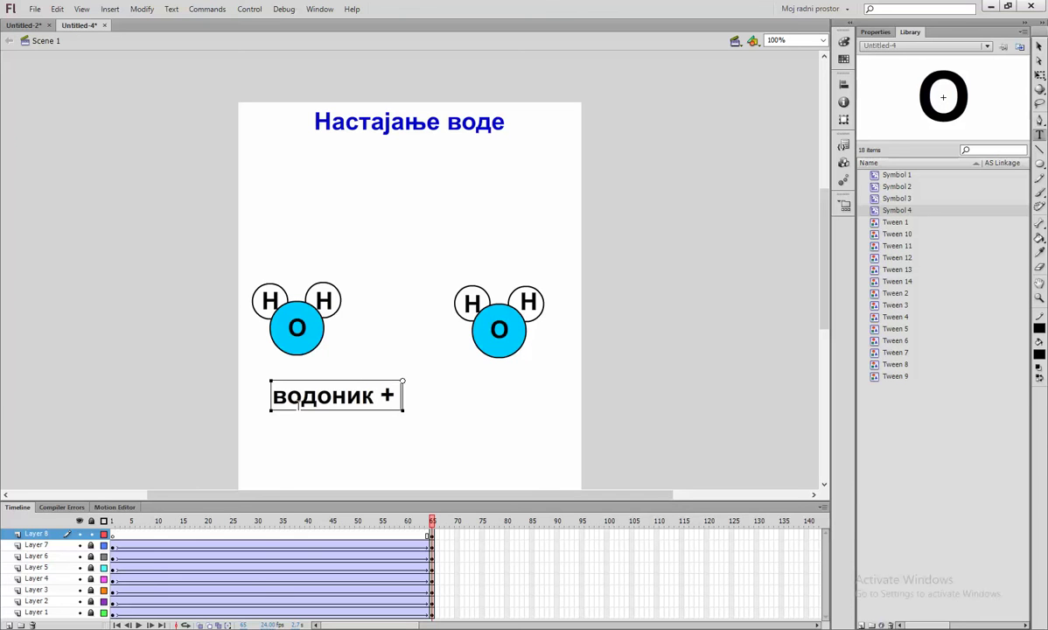
{"action": "type", "text": " кисеоник"}
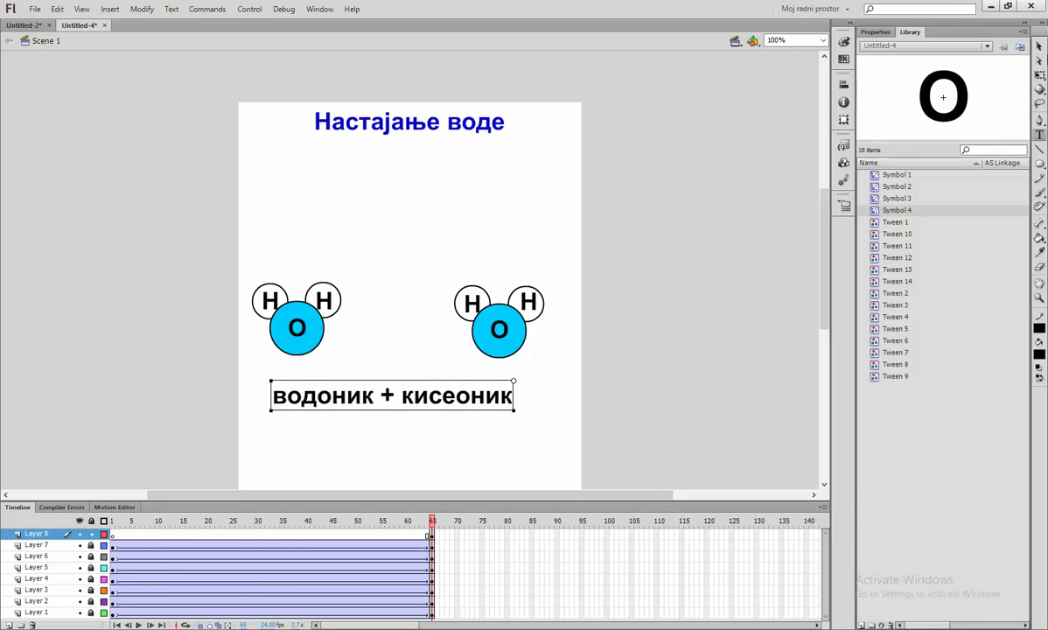
{"action": "key", "text": "Escape"}
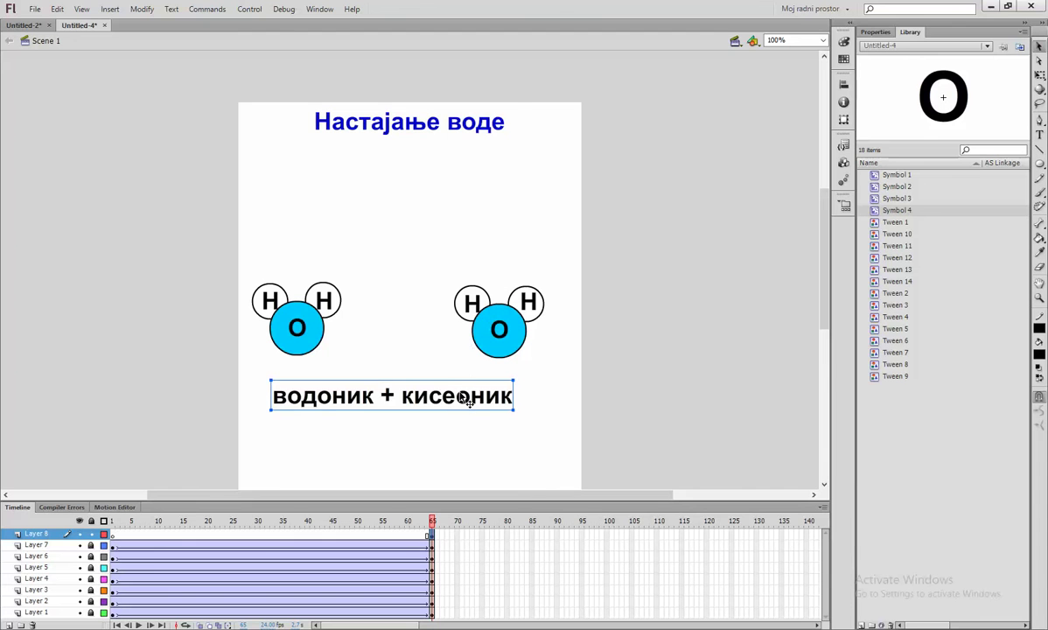
{"action": "left_click_drag", "start_coordinate": [461, 397], "coordinate": [472, 399]}
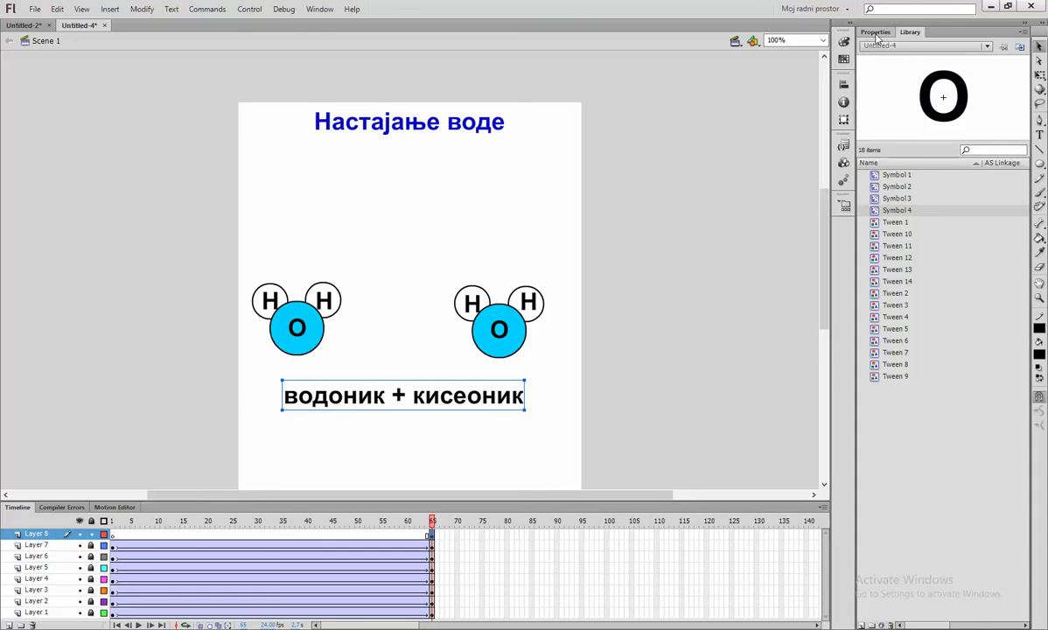
Set the colour of the "водоник + кисеоник" text to red.
{"action": "key", "text": "ctrl+F3"}
{"action": "left_click", "coordinate": [915, 210]}
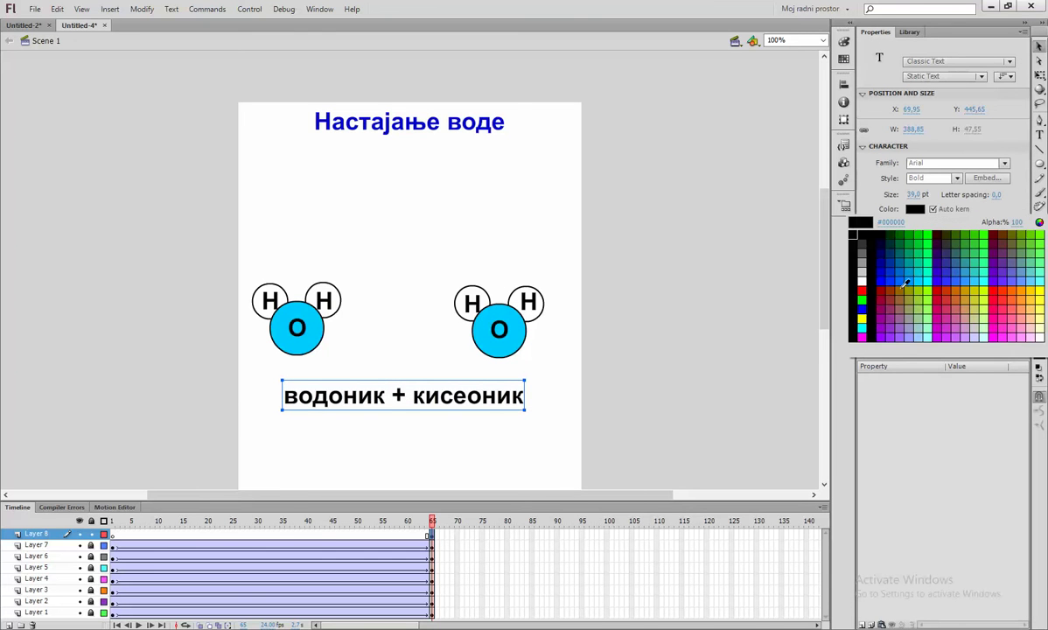
{"action": "left_click", "coordinate": [861, 289]}
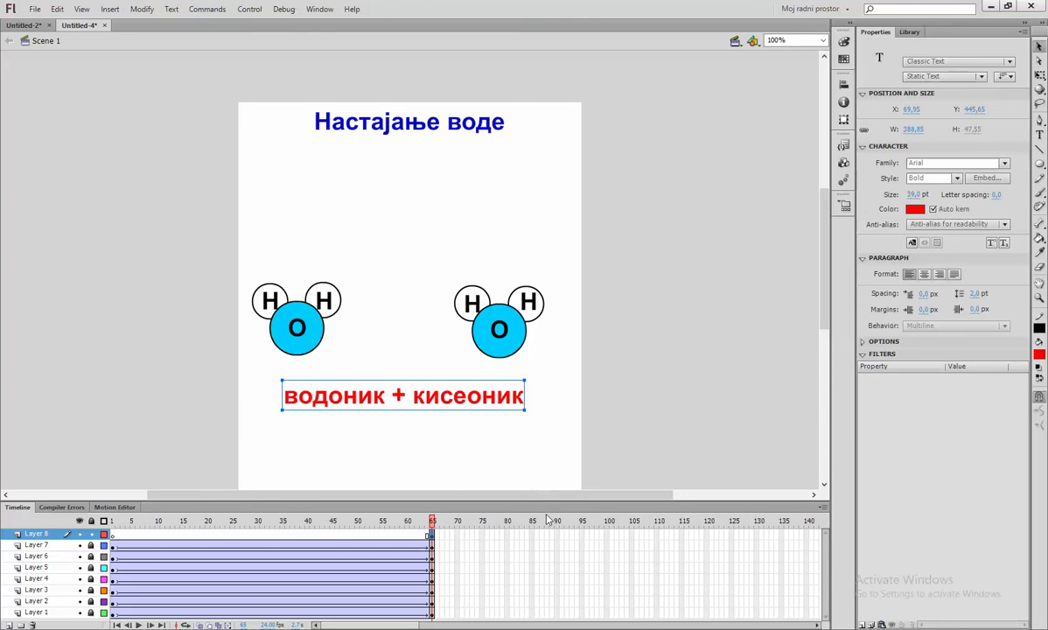
Break the "водоник + кисеоник" text apart twice, turning it into separate letters and finally into shapes.
{"action": "right_click", "coordinate": [498, 403]}
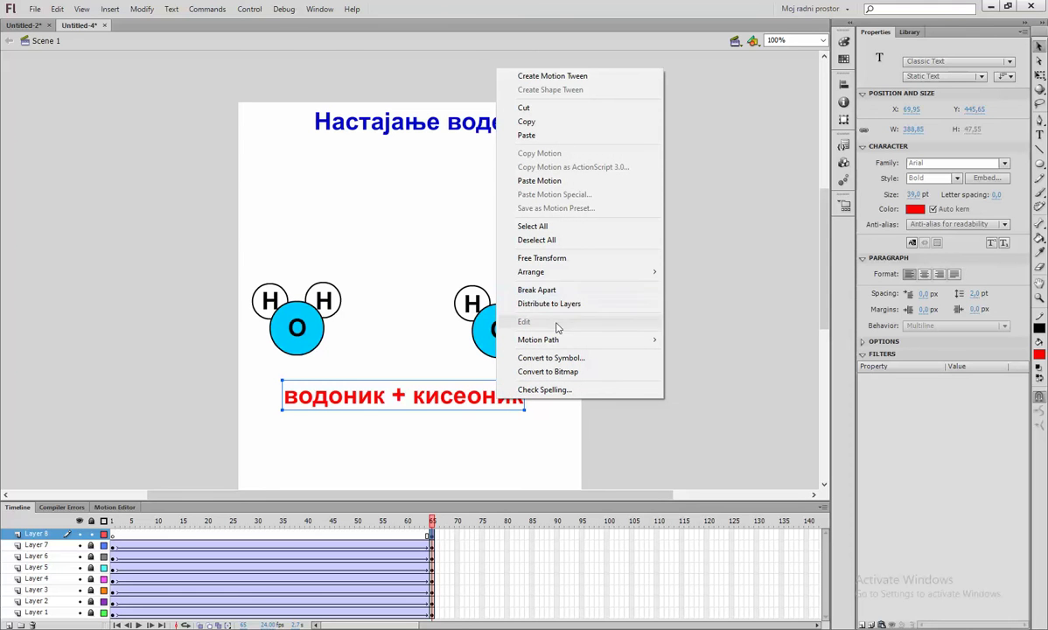
{"action": "left_click", "coordinate": [558, 290]}
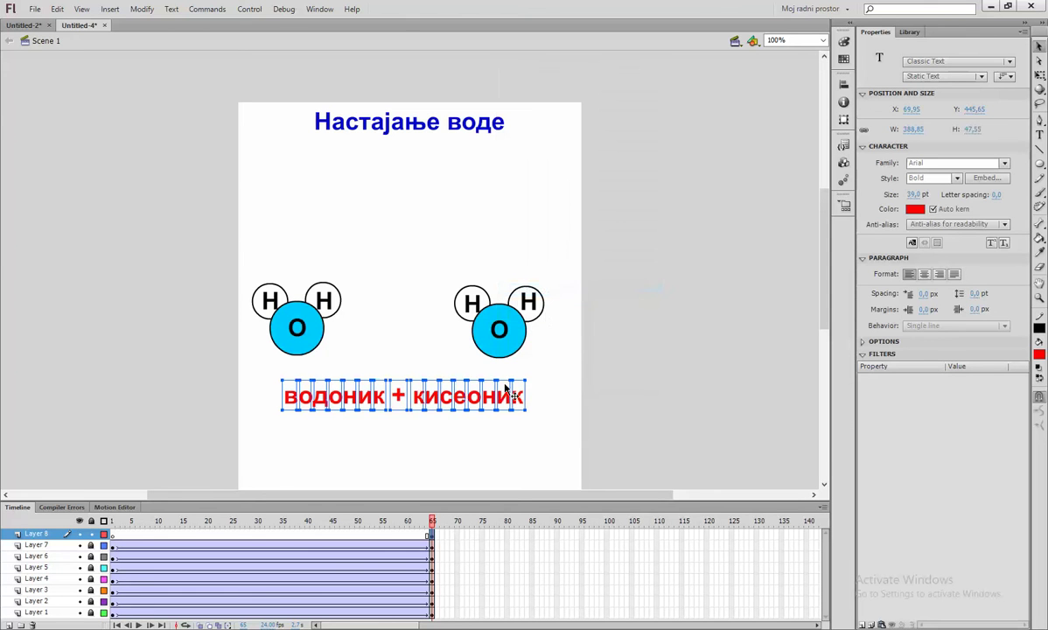
{"action": "right_click", "coordinate": [516, 395]}
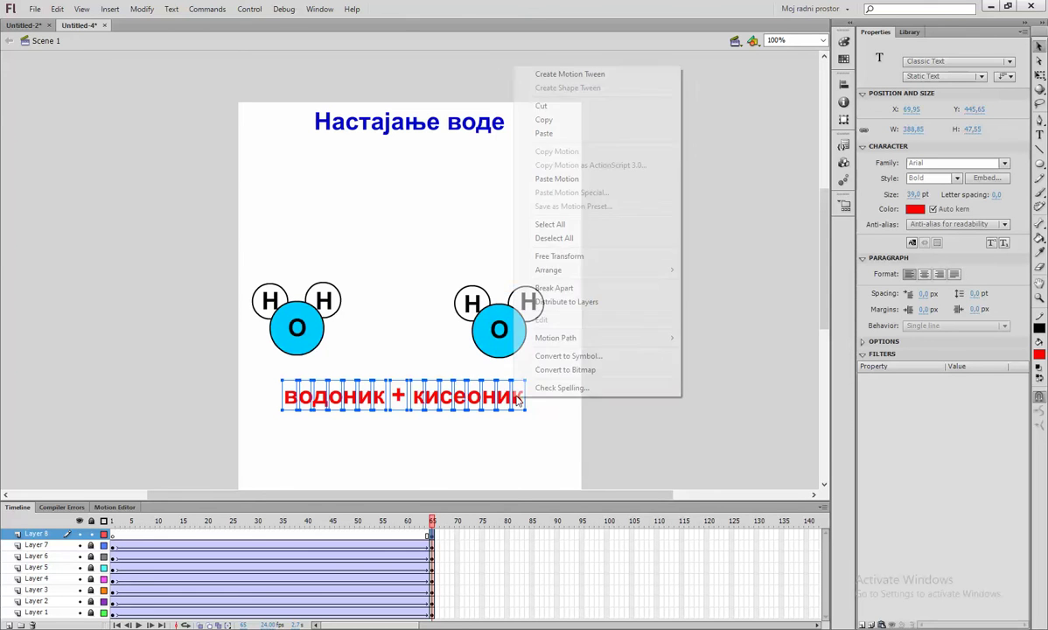
{"action": "left_click", "coordinate": [554, 287]}
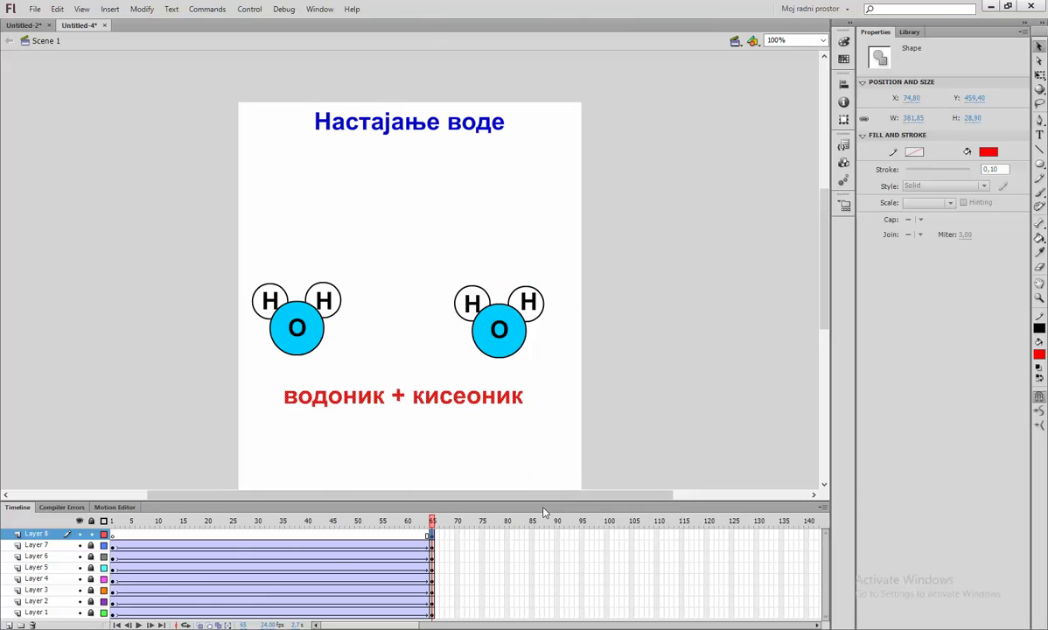
Insert a blank keyframe at frame 120 on Layer 8.
{"action": "left_click", "coordinate": [709, 537]}
{"action": "right_click", "coordinate": [709, 536]}
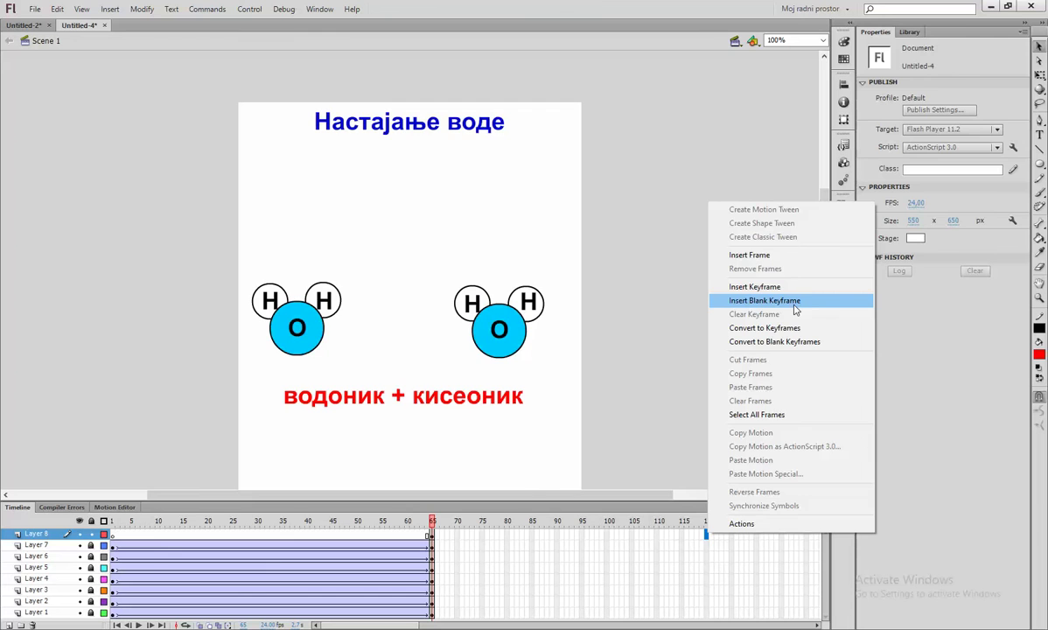
{"action": "left_click", "coordinate": [765, 300]}
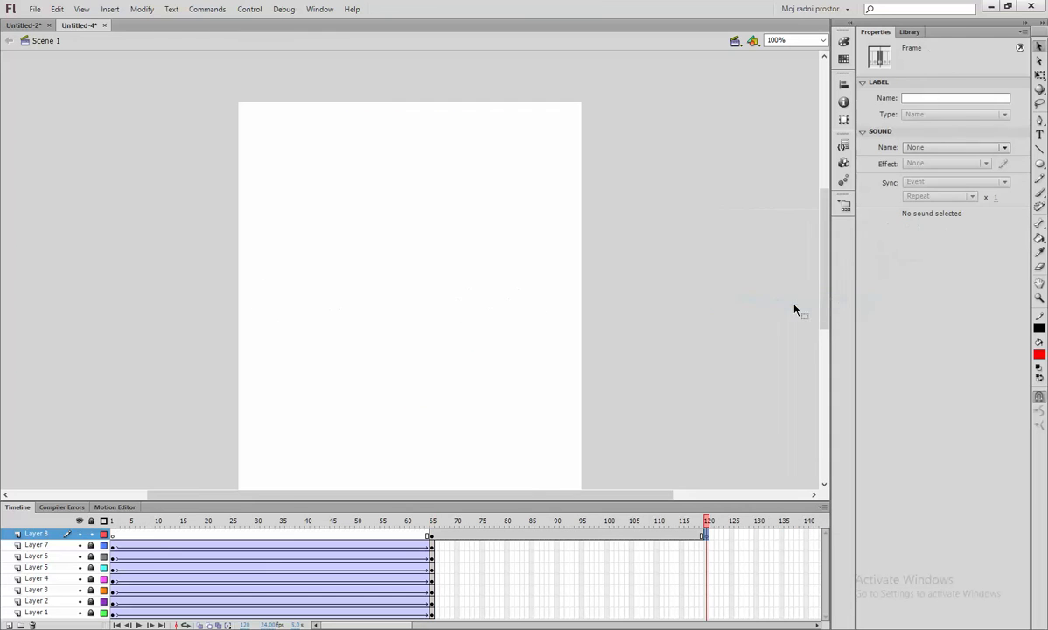
Add the text "вода" at frame 120 of Layer 8 and move it to the middle of the stage's lower part.
{"action": "left_click", "coordinate": [1039, 136]}
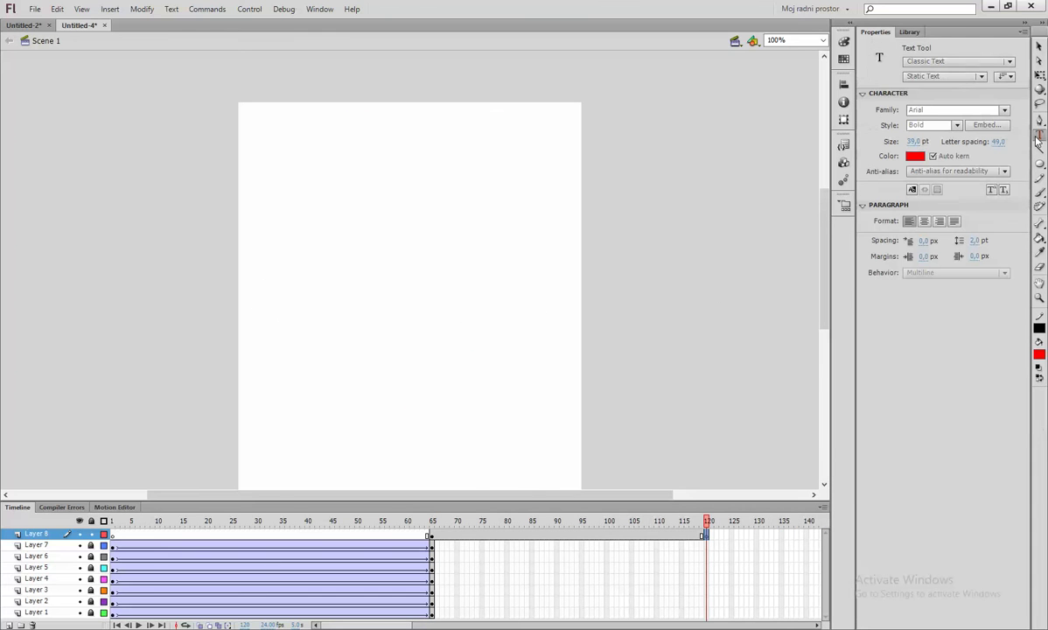
{"action": "left_click", "coordinate": [330, 375]}
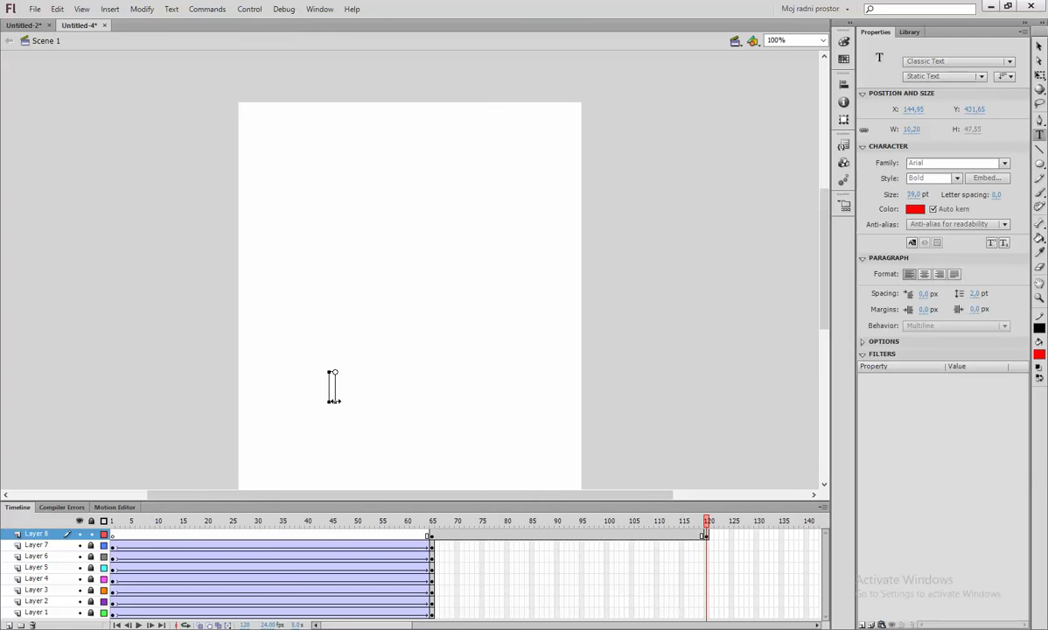
{"action": "type", "text": "BO"}
{"action": "type", "text": "да"}
{"action": "left_click", "coordinate": [1041, 48]}
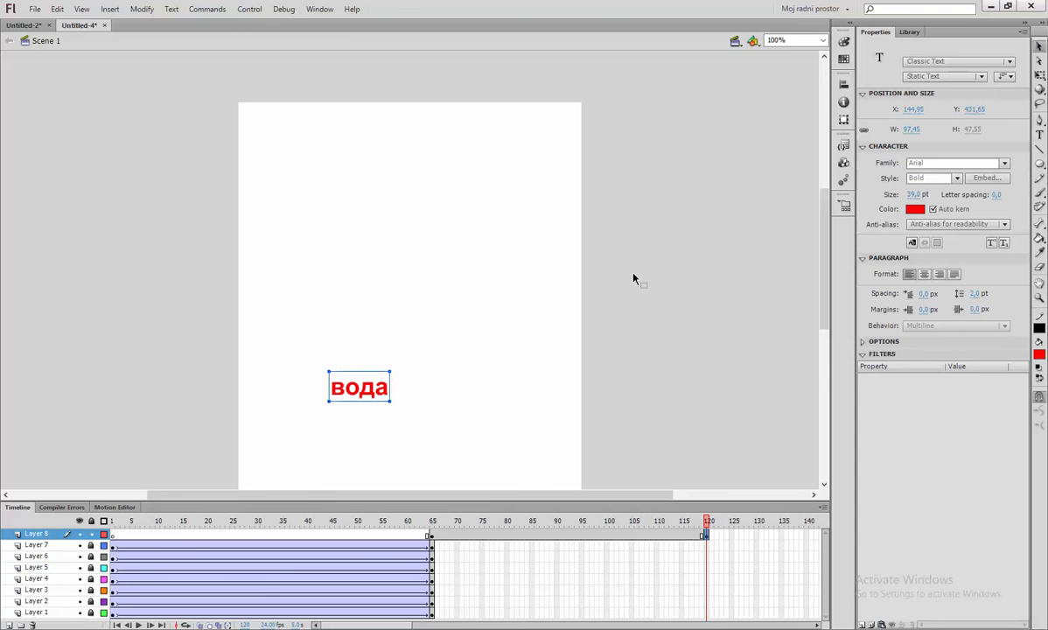
{"action": "left_click_drag", "start_coordinate": [361, 392], "coordinate": [419, 392]}
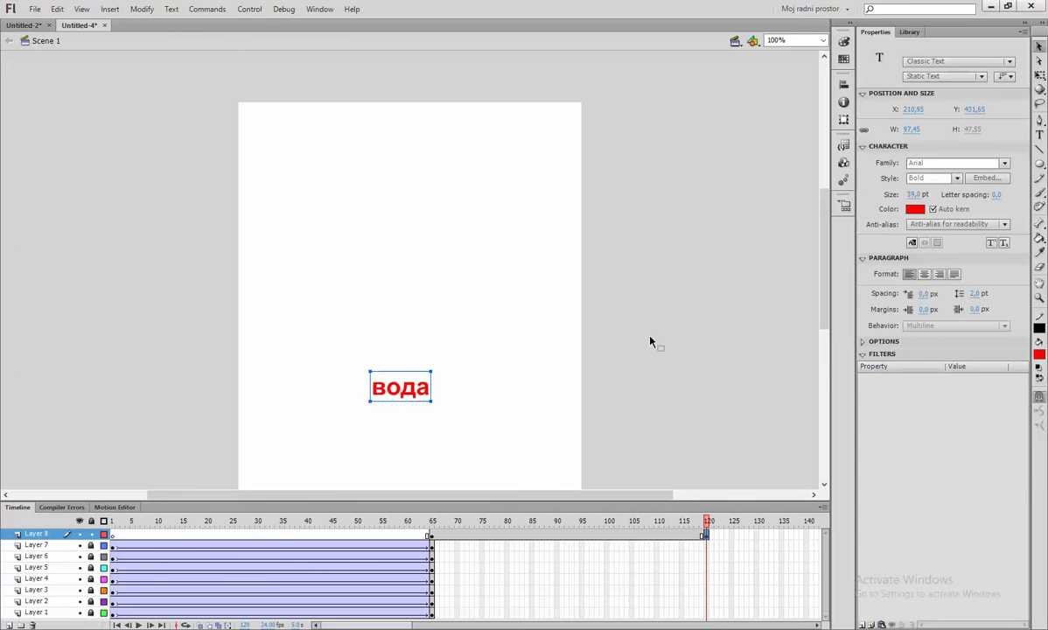
Set the colour of the "вода" text to blue and nudge the text slightly to the right.
{"action": "left_click", "coordinate": [915, 208]}
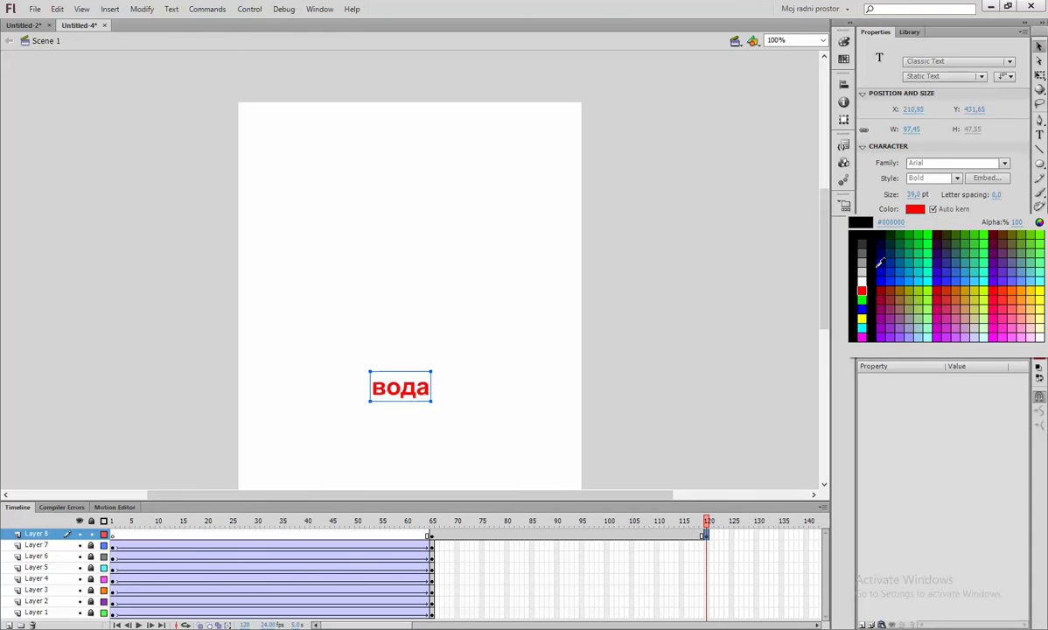
{"action": "left_click", "coordinate": [862, 309]}
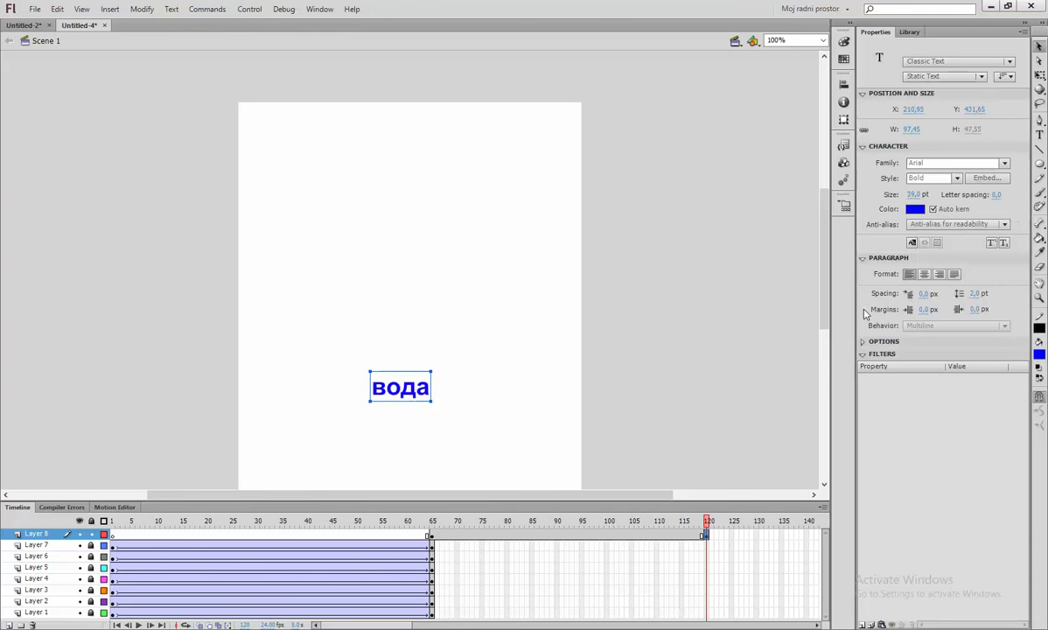
{"action": "left_click_drag", "start_coordinate": [424, 398], "coordinate": [435, 399]}
Break the "вода" text apart twice, into separate letters and finally into shapes.
{"action": "right_click", "coordinate": [436, 398]}
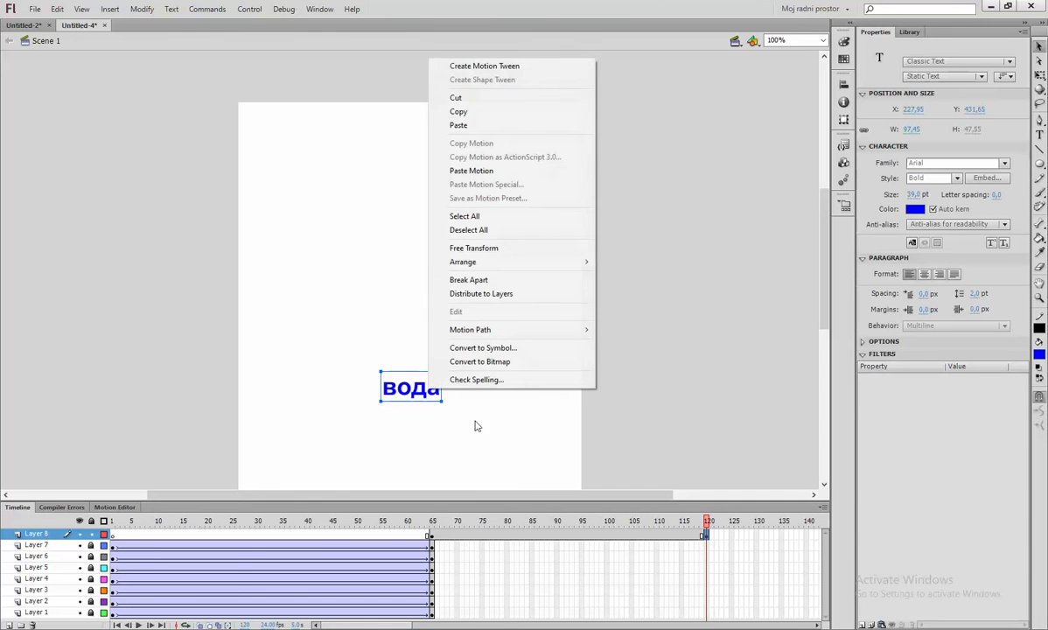
{"action": "left_click", "coordinate": [510, 273]}
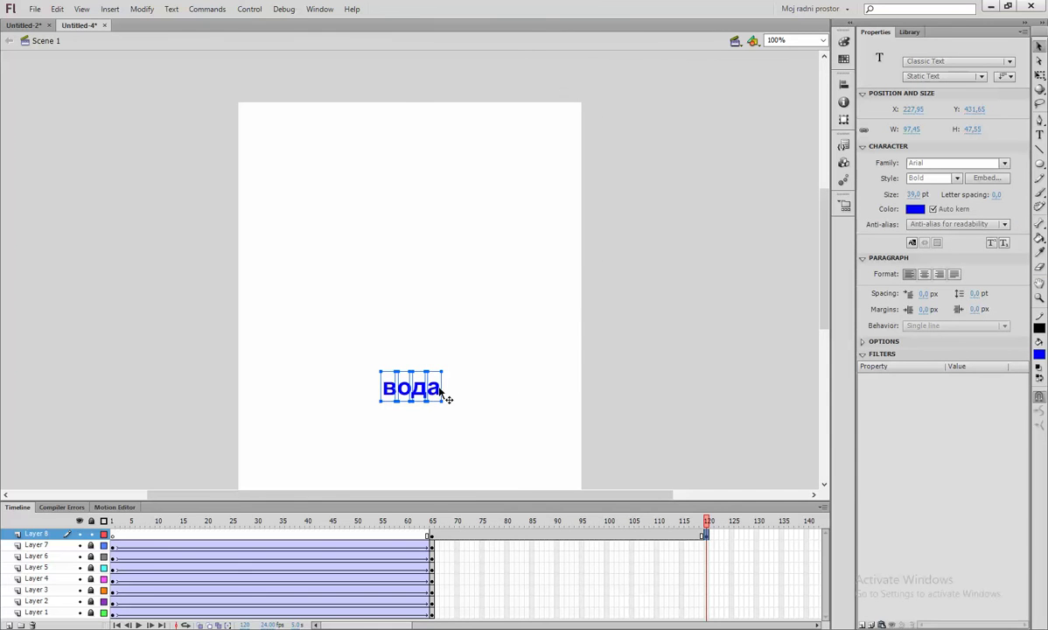
{"action": "right_click", "coordinate": [438, 398]}
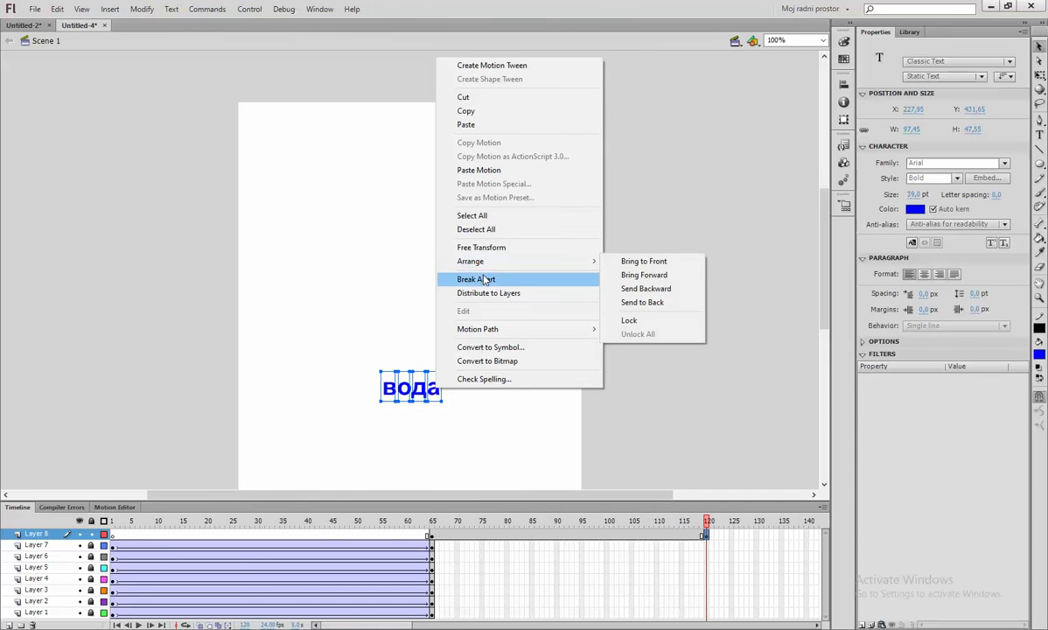
{"action": "left_click", "coordinate": [483, 278]}
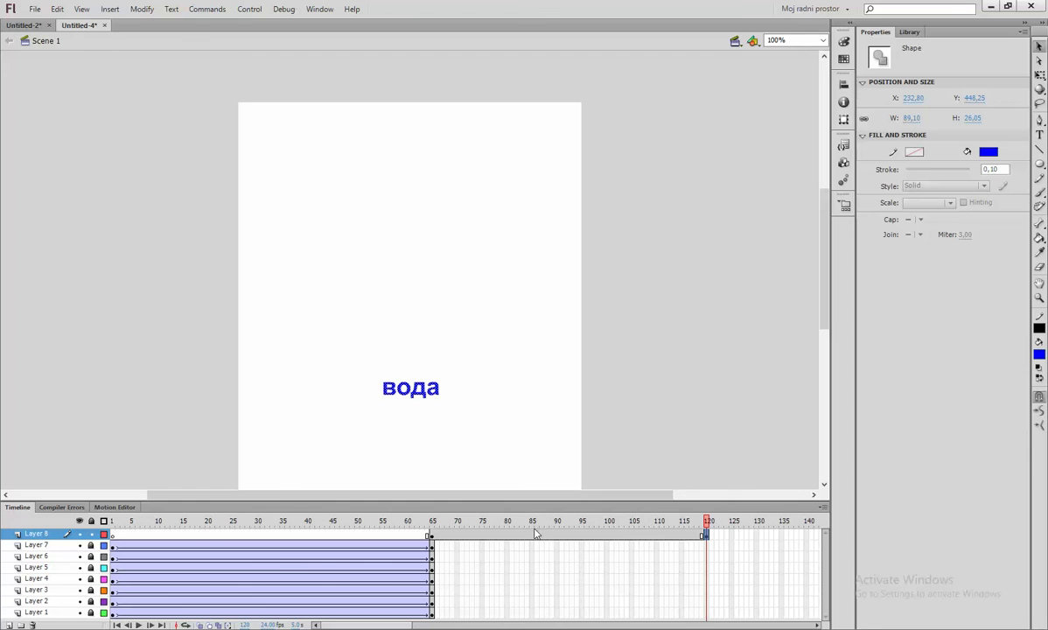
Create a shape tween on Layer 8 between frames 65 and 120 and scrub through it to preview the morph.
{"action": "right_click", "coordinate": [562, 537]}
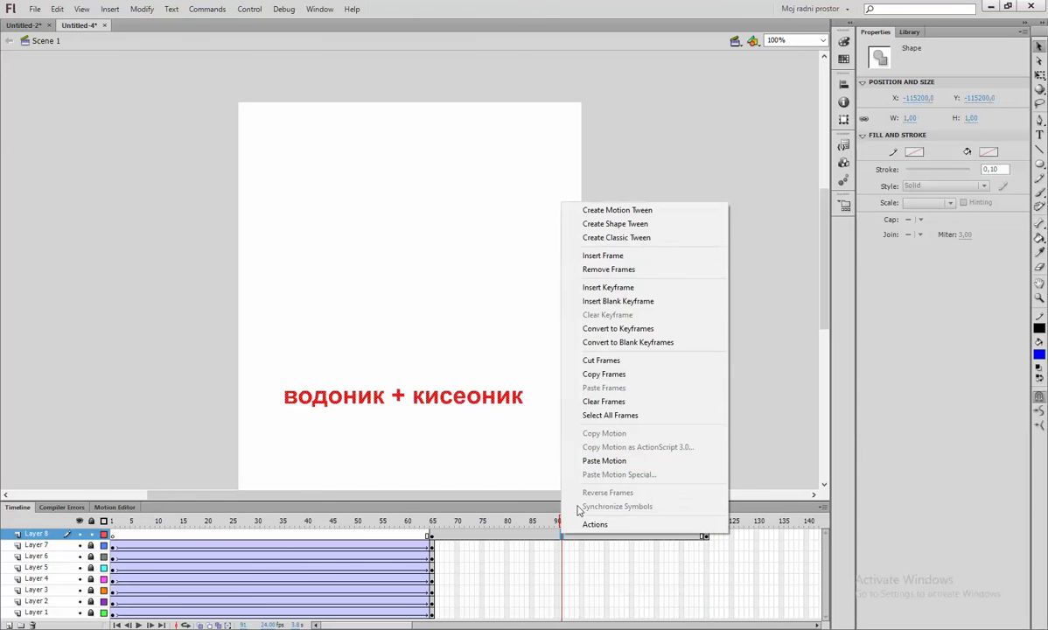
{"action": "left_click", "coordinate": [632, 223]}
{"action": "left_click_drag", "start_coordinate": [532, 521], "coordinate": [727, 523]}
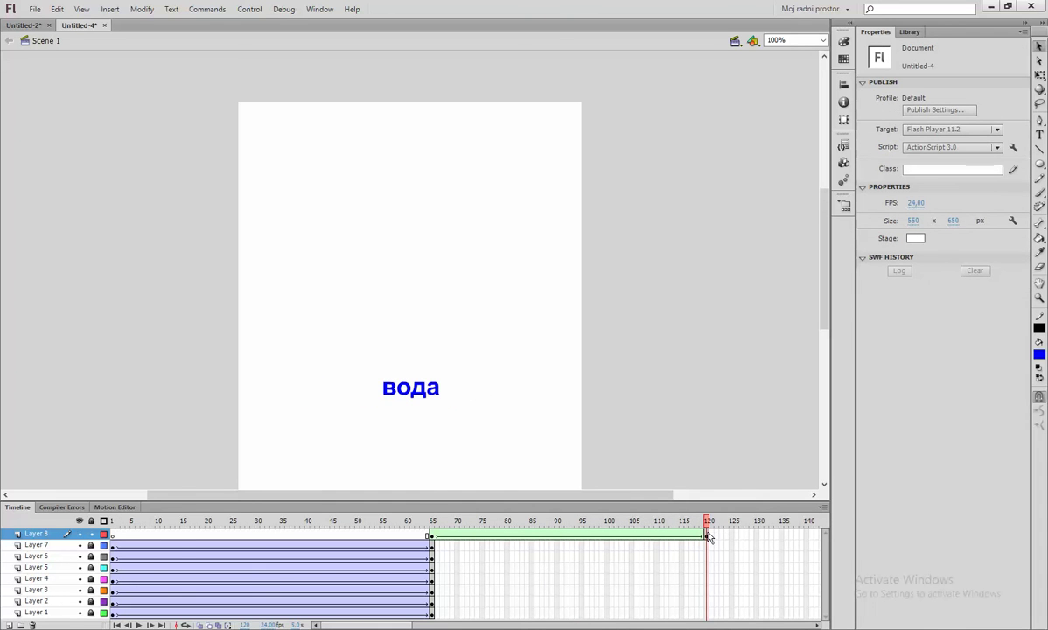
Lock Layer 8 and add a new layer above it with a keyframe at frame 120.
{"action": "left_click", "coordinate": [91, 534]}
{"action": "left_click", "coordinate": [8, 625]}
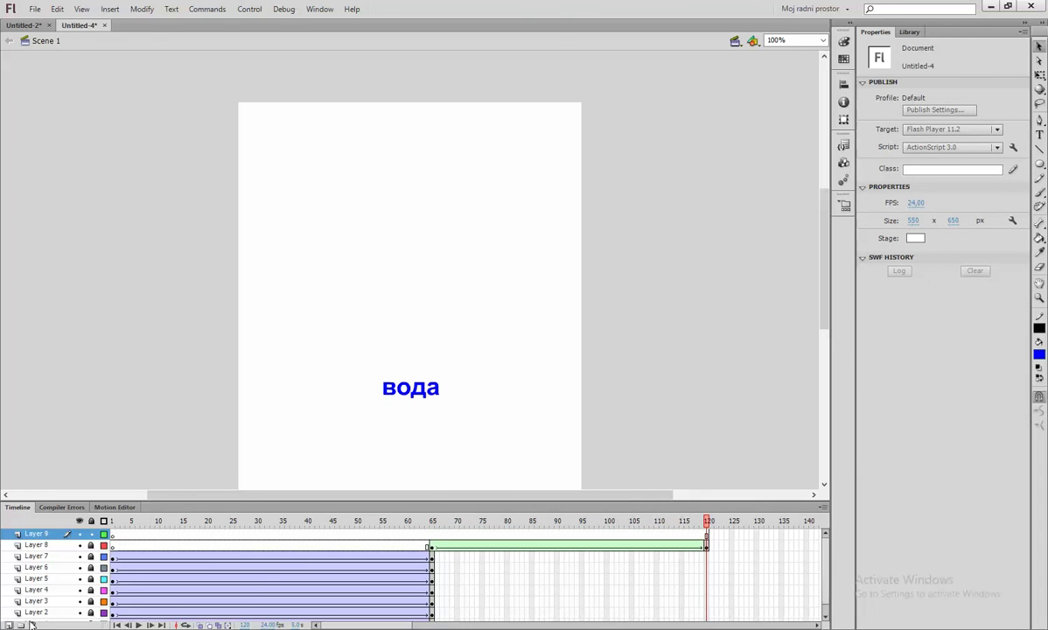
{"action": "right_click", "coordinate": [709, 535]}
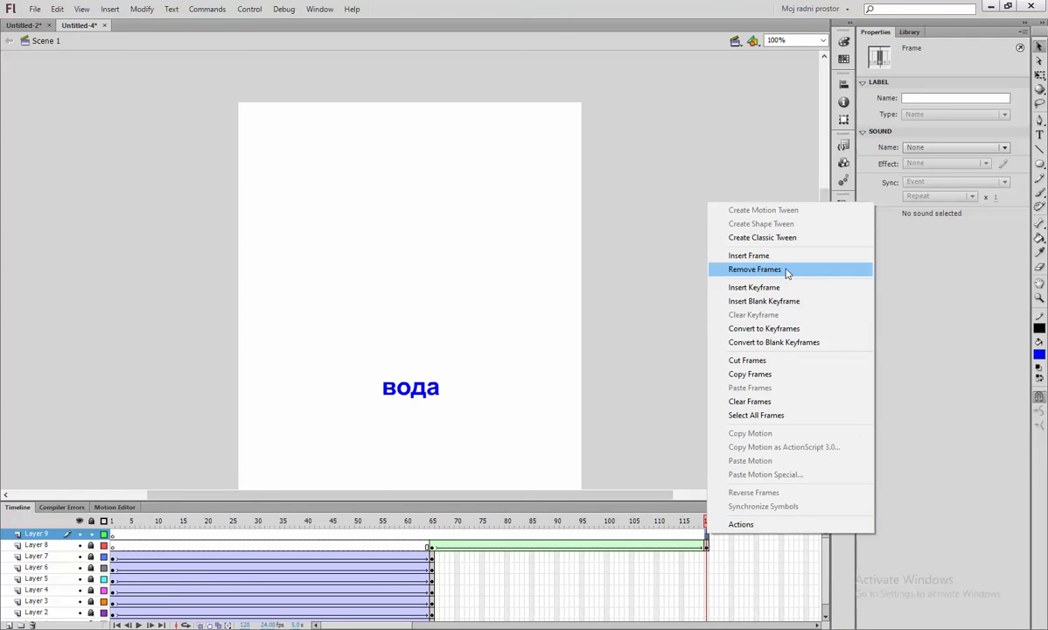
{"action": "left_click", "coordinate": [784, 287]}
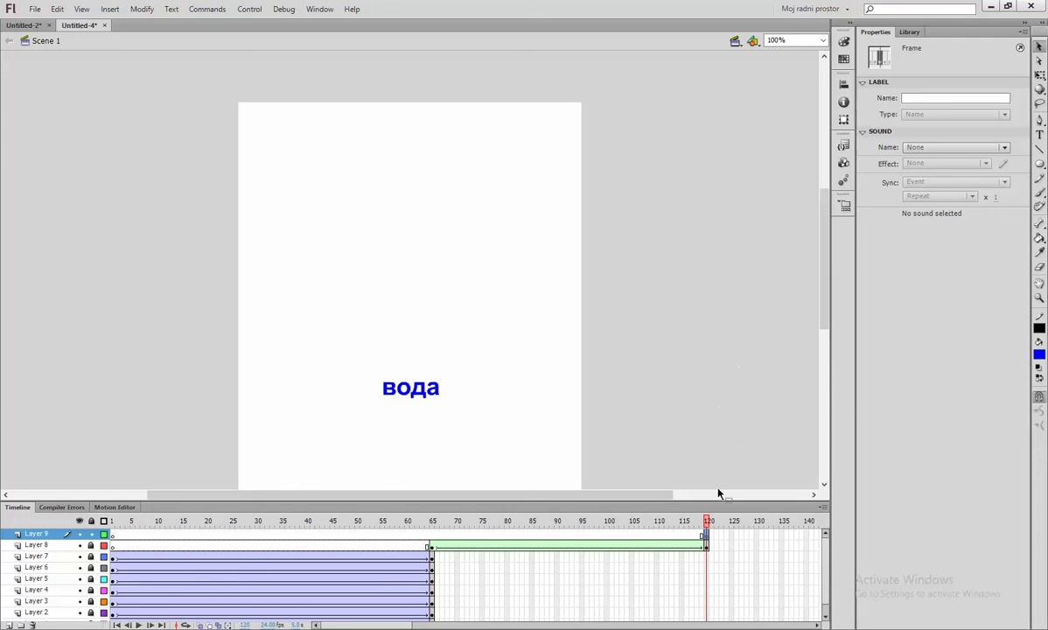
Add the text "2H2+O2" below "вода" at frame 120 of Layer 9.
{"action": "key", "text": "t"}
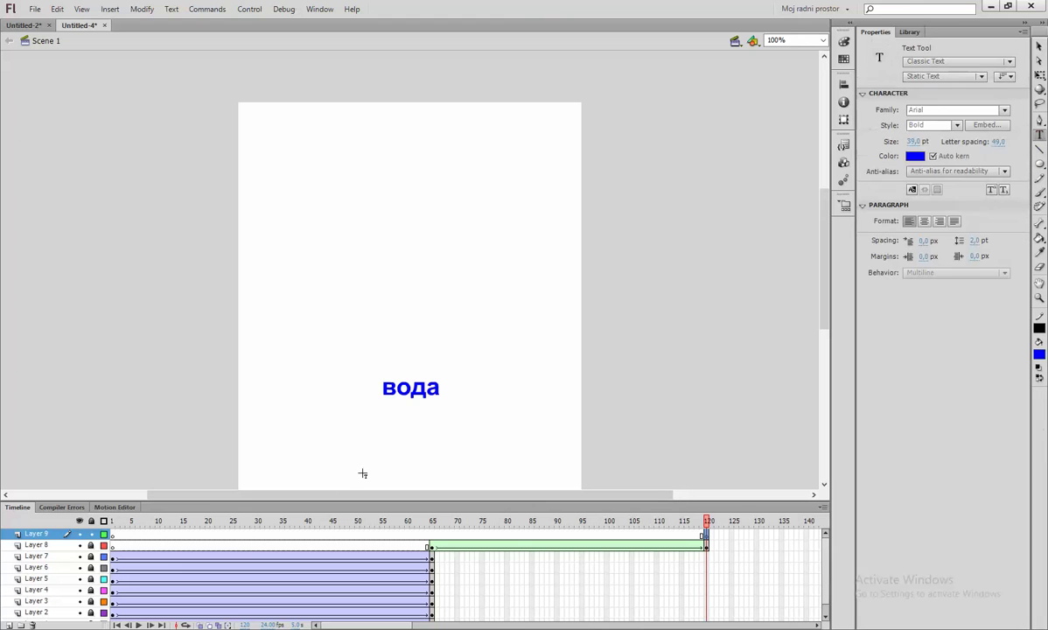
{"action": "left_click", "coordinate": [288, 440]}
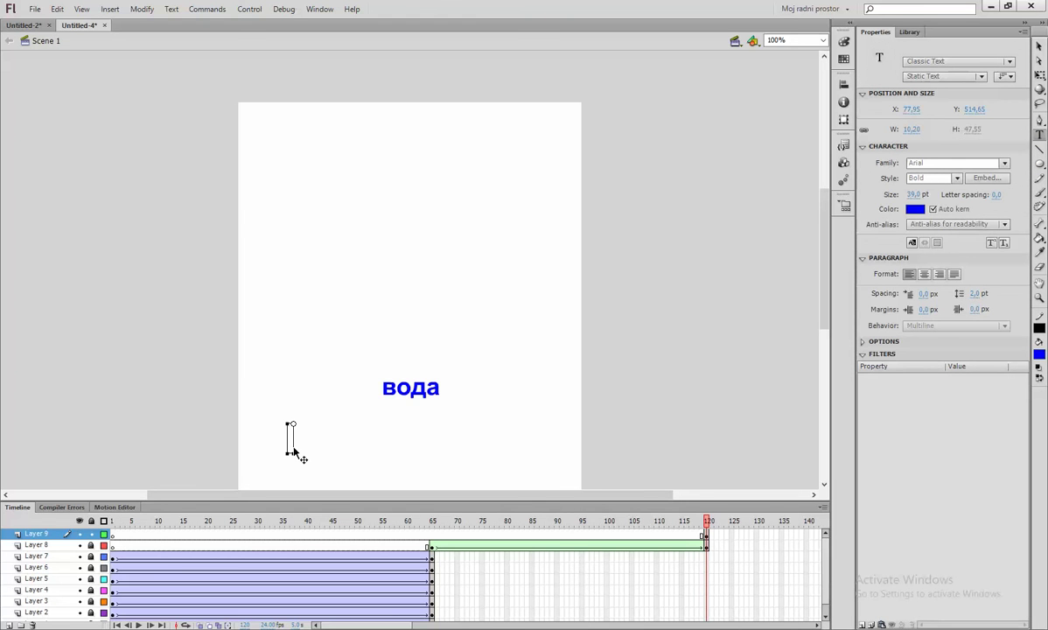
{"action": "type", "text": "2H2+"}
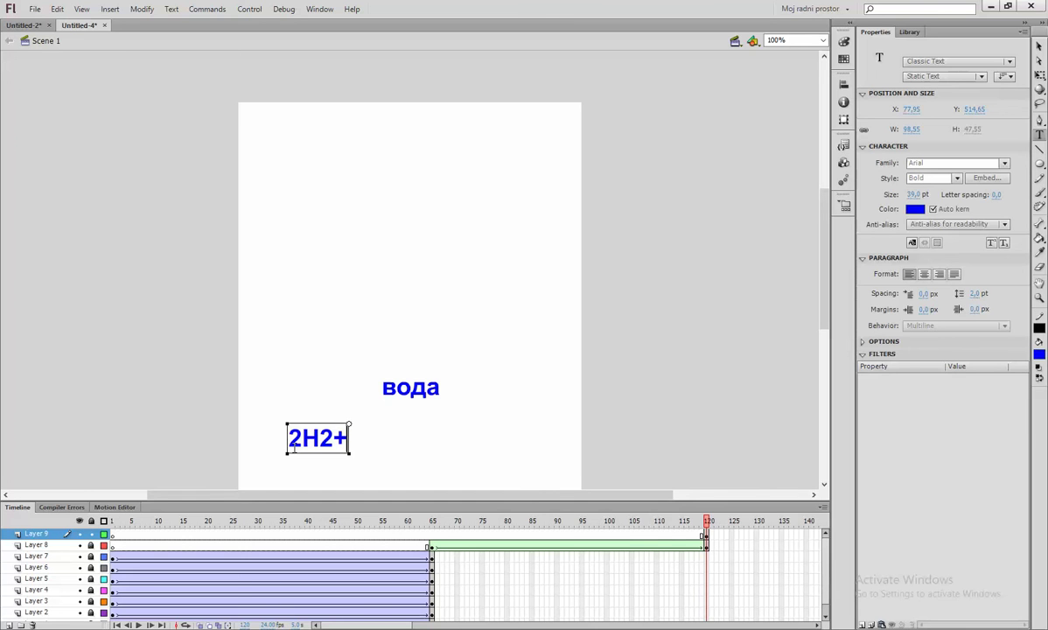
{"action": "type", "text": "O2"}
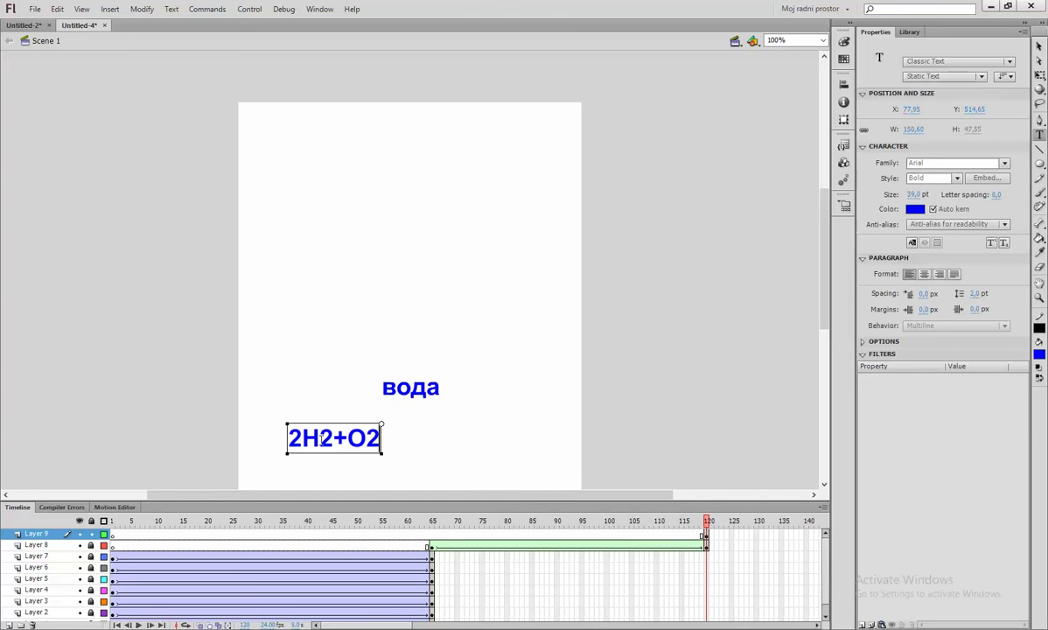
Reduce the font size of the 2s after H and O in the formula, setting the first one to 32 pt.
{"action": "left_click_drag", "start_coordinate": [320, 440], "coordinate": [334, 440]}
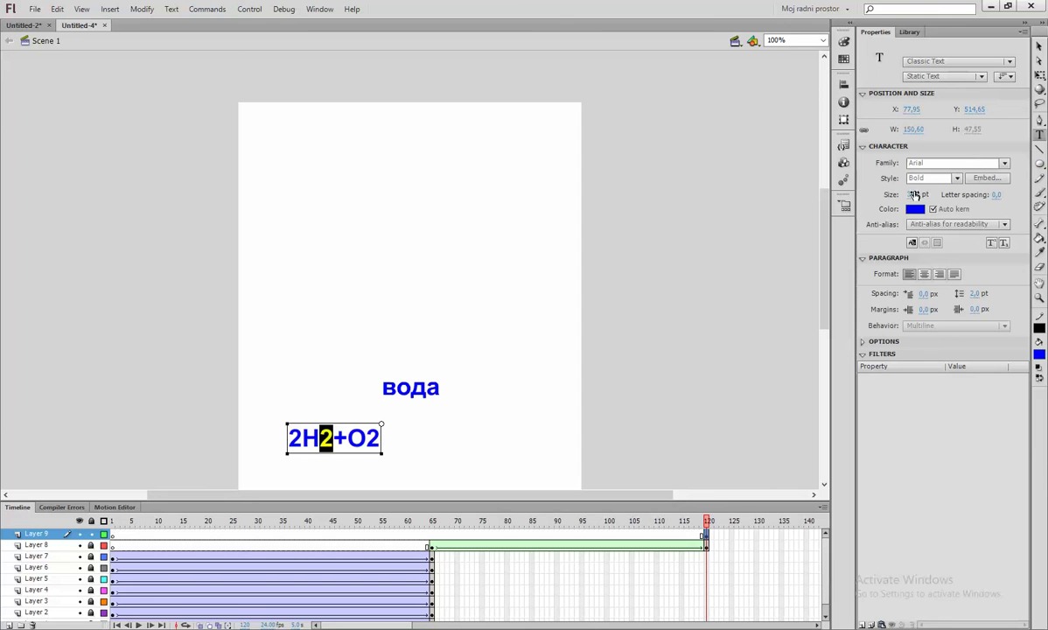
{"action": "left_click_drag", "start_coordinate": [914, 194], "coordinate": [867, 214]}
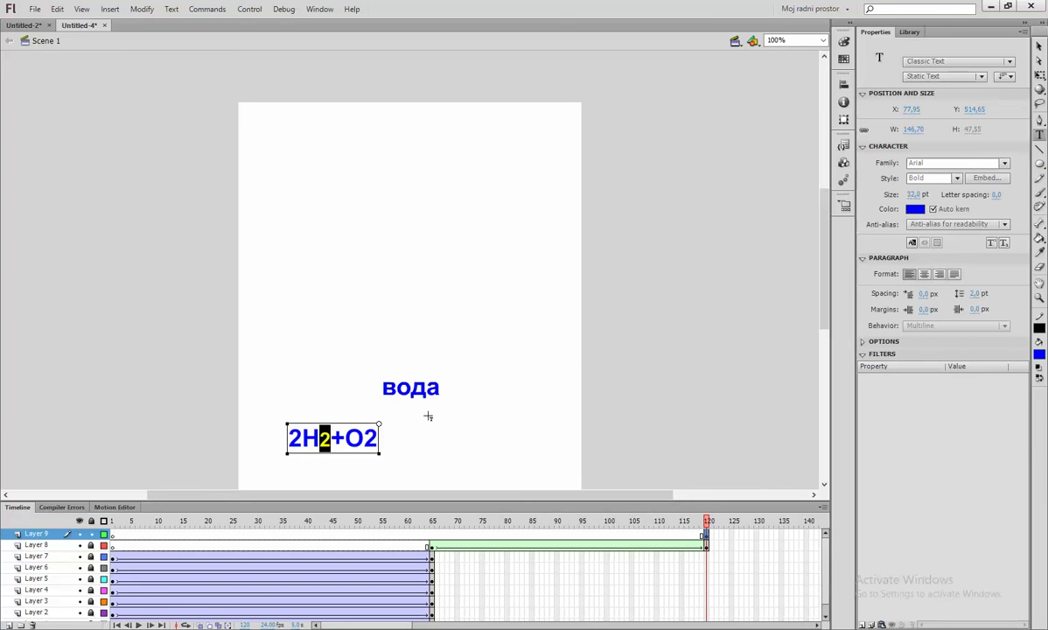
{"action": "left_click_drag", "start_coordinate": [377, 438], "coordinate": [363, 438]}
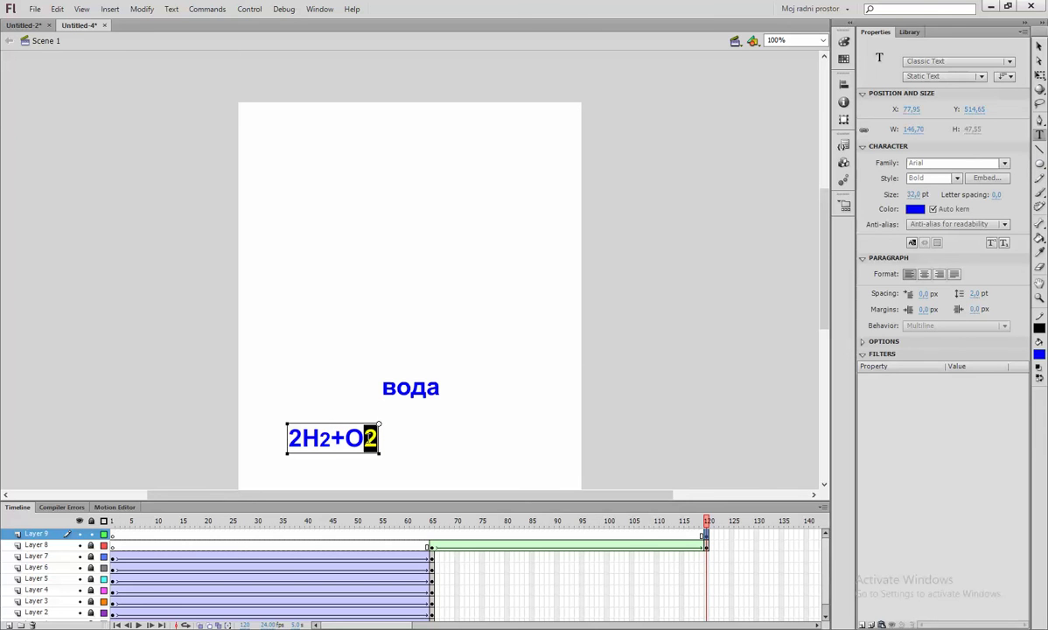
{"action": "left_click_drag", "start_coordinate": [915, 194], "coordinate": [911, 197]}
Set the whole "2H2+O2" text to 60 pt and move it so it is centred beneath "вода".
{"action": "left_click", "coordinate": [1040, 46]}
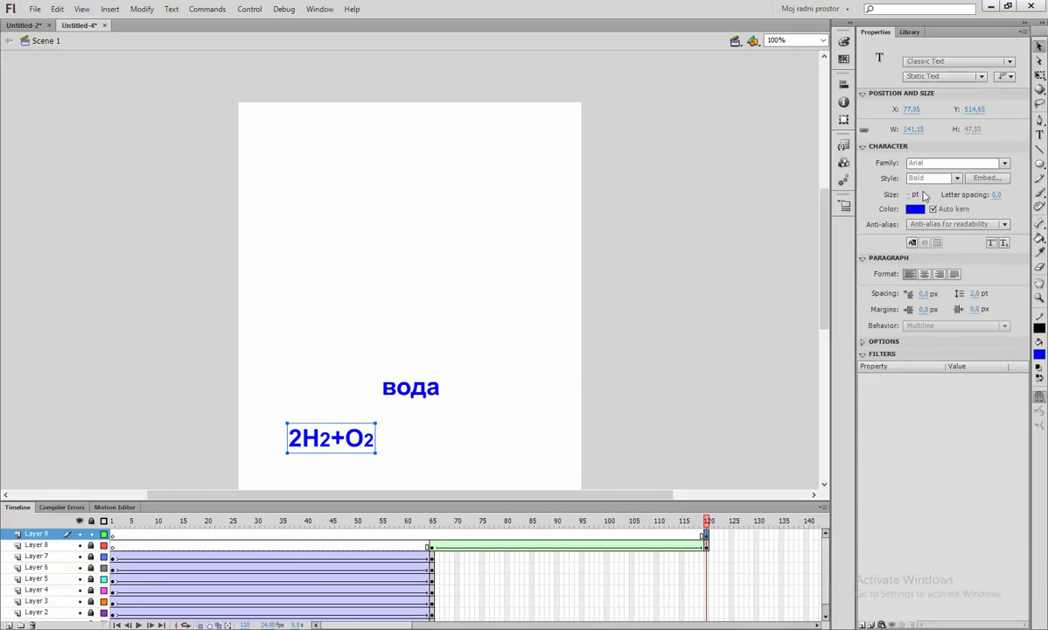
{"action": "left_click_drag", "start_coordinate": [913, 197], "coordinate": [869, 186]}
{"action": "left_click_drag", "start_coordinate": [388, 459], "coordinate": [443, 466]}
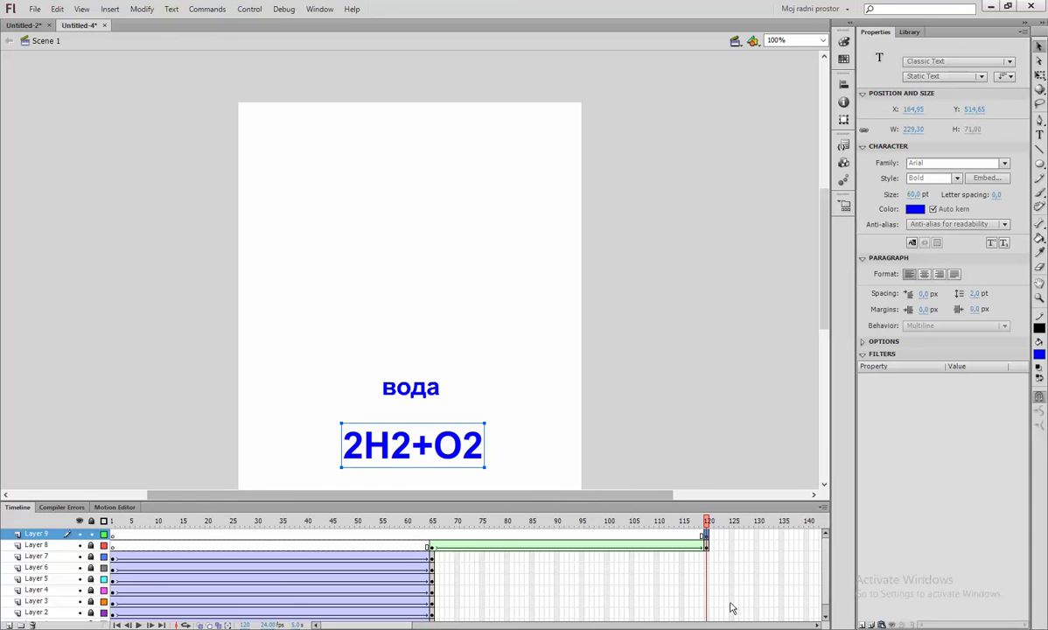
Insert a blank keyframe at frame 180 on Layer 9.
{"action": "left_click", "coordinate": [817, 625]}
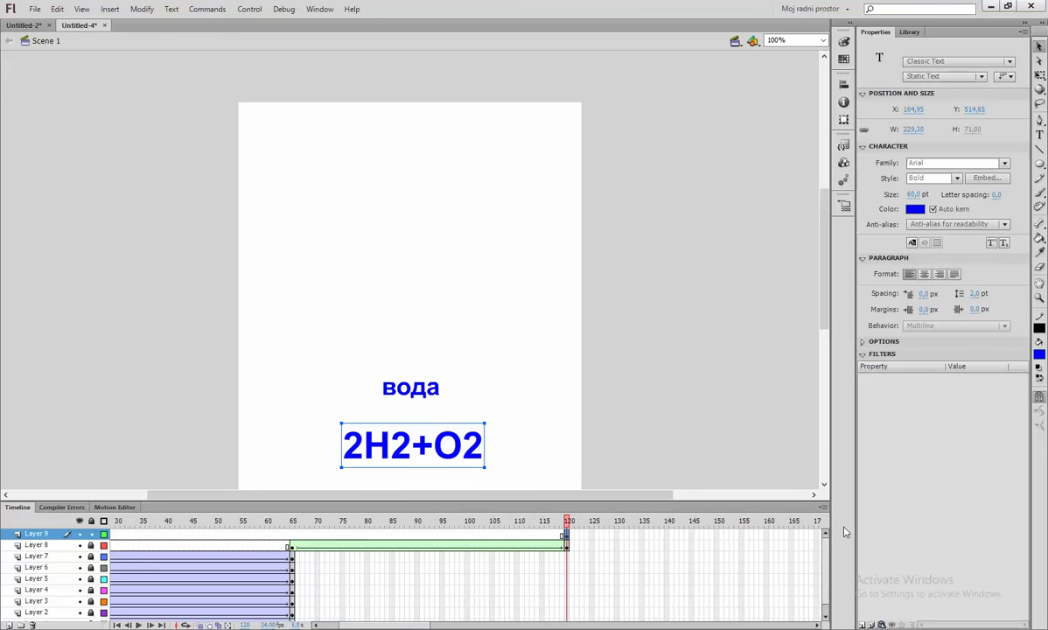
{"action": "left_click", "coordinate": [823, 488]}
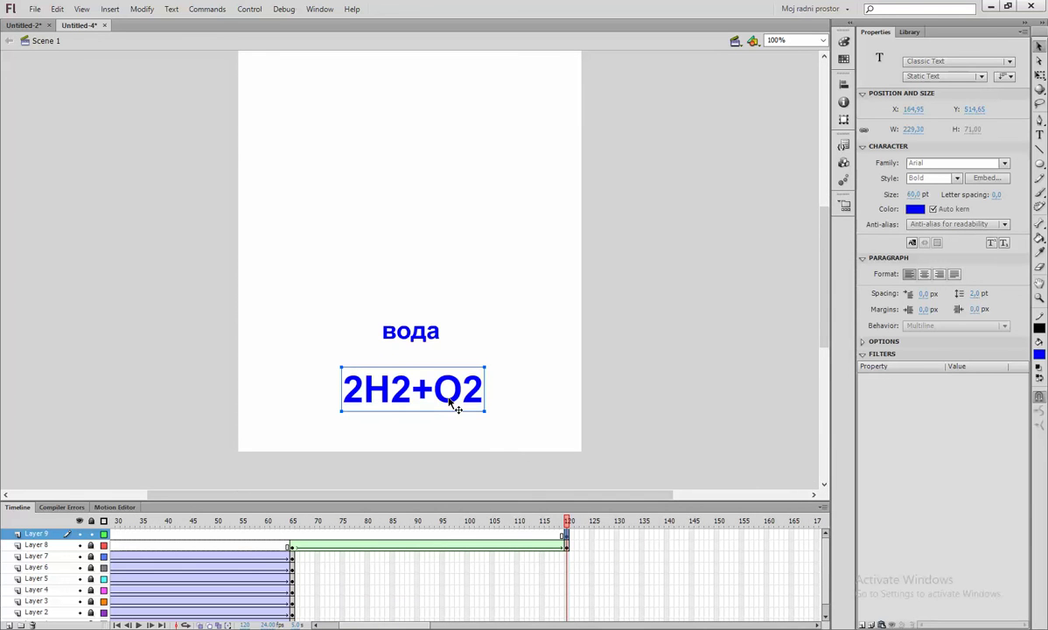
{"action": "left_click", "coordinate": [818, 625]}
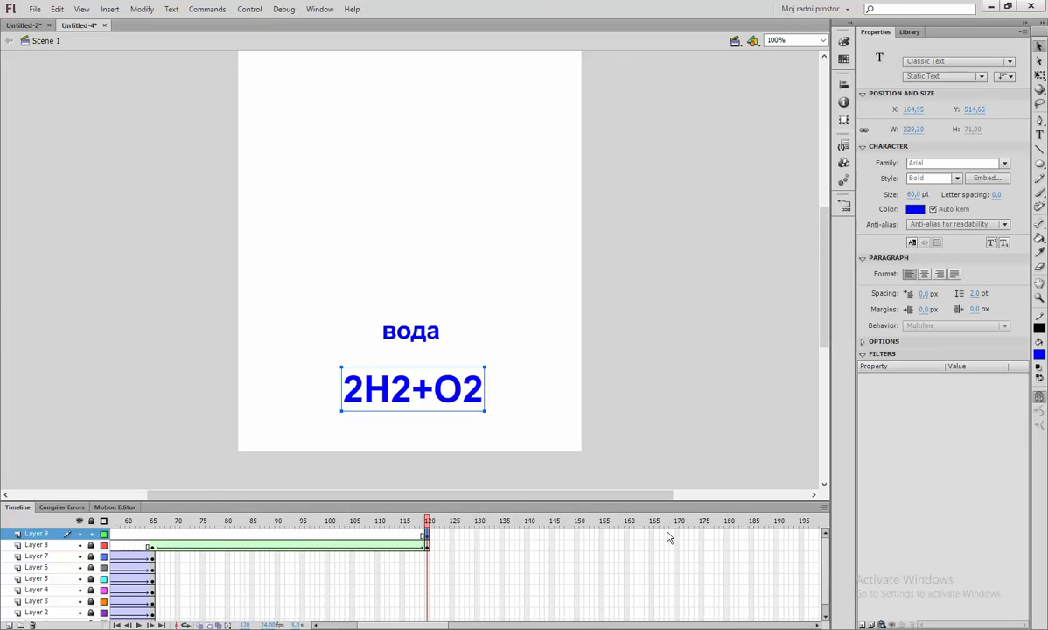
{"action": "left_click", "coordinate": [725, 535]}
{"action": "right_click", "coordinate": [725, 534]}
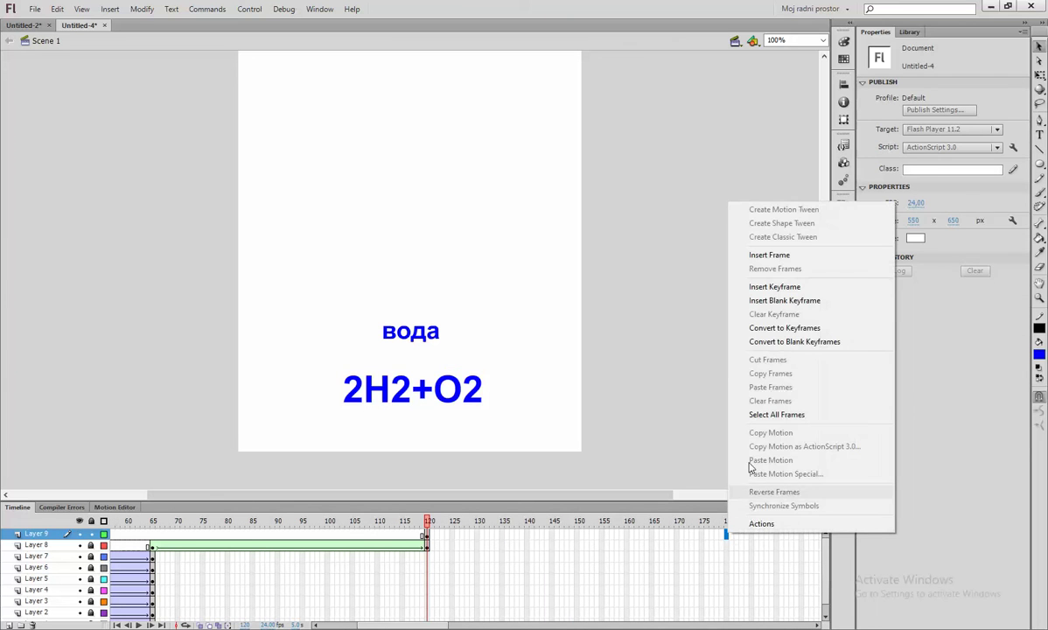
{"action": "left_click", "coordinate": [789, 302]}
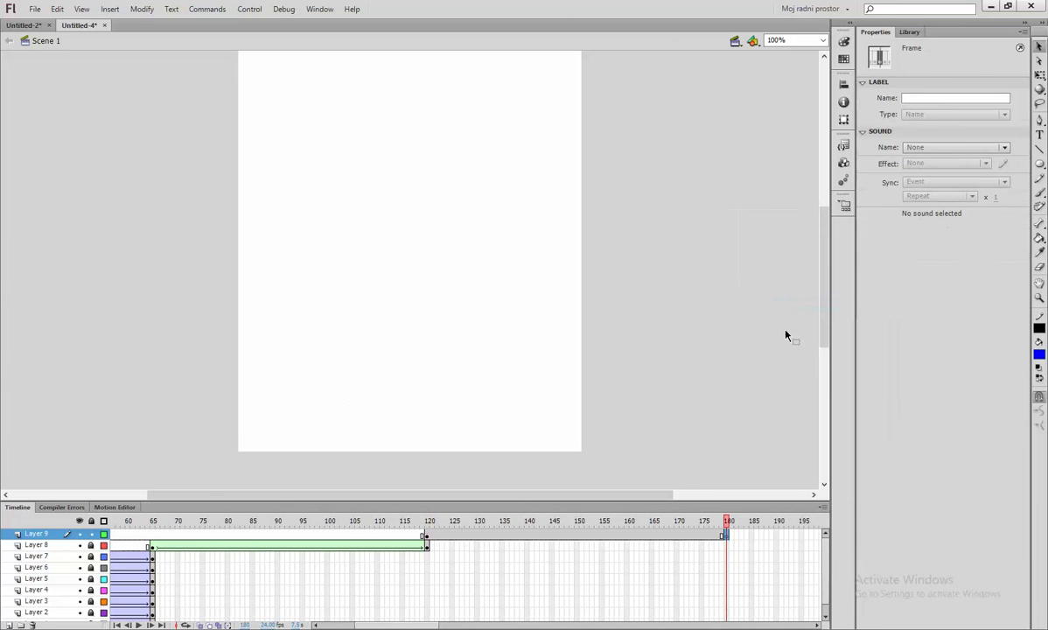
Add the text "2H2O" in the middle of the stage's lower part at frame 180 of Layer 9.
{"action": "left_click", "coordinate": [1039, 134]}
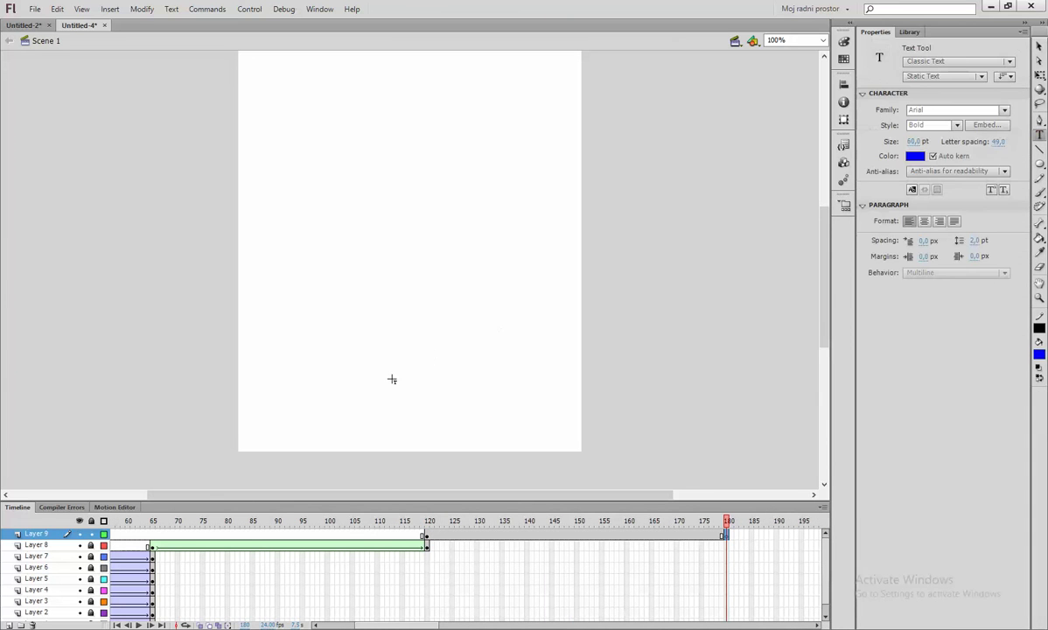
{"action": "left_click", "coordinate": [354, 406]}
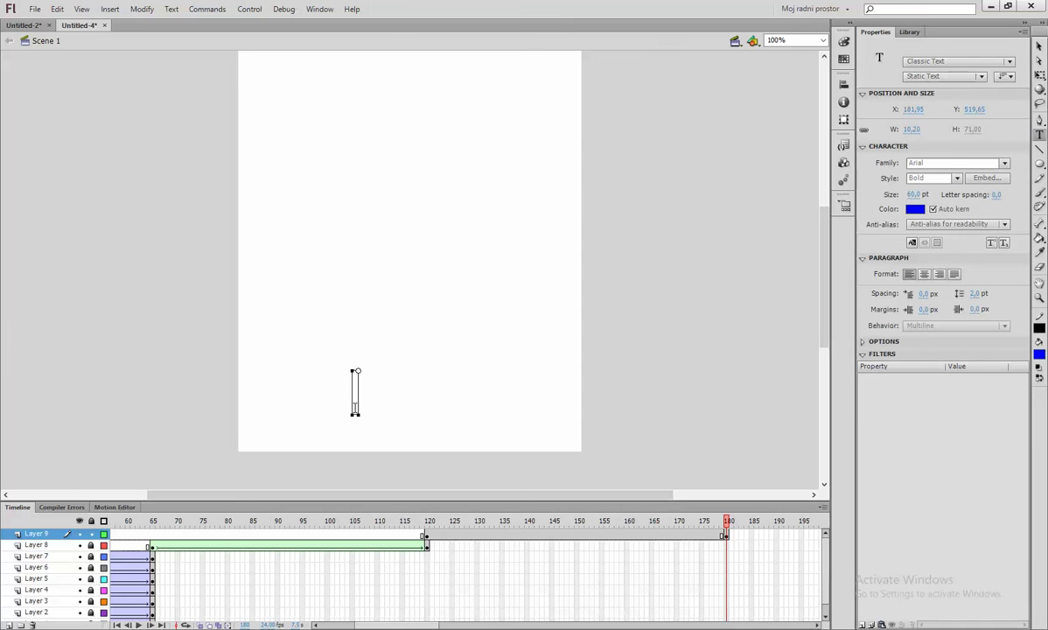
{"action": "type", "text": "2H"}
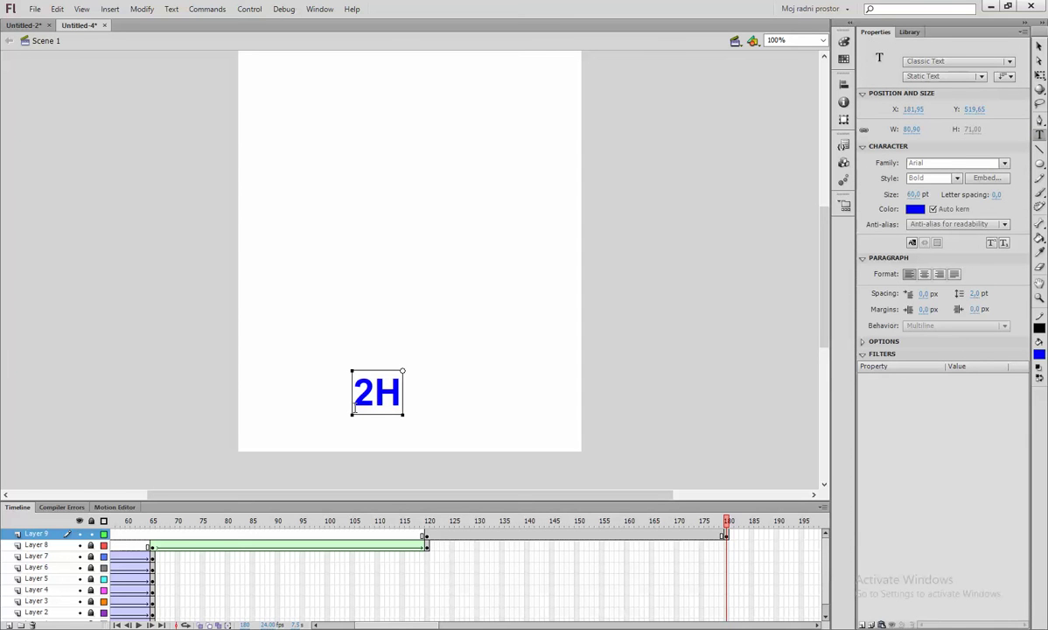
{"action": "type", "text": "2O"}
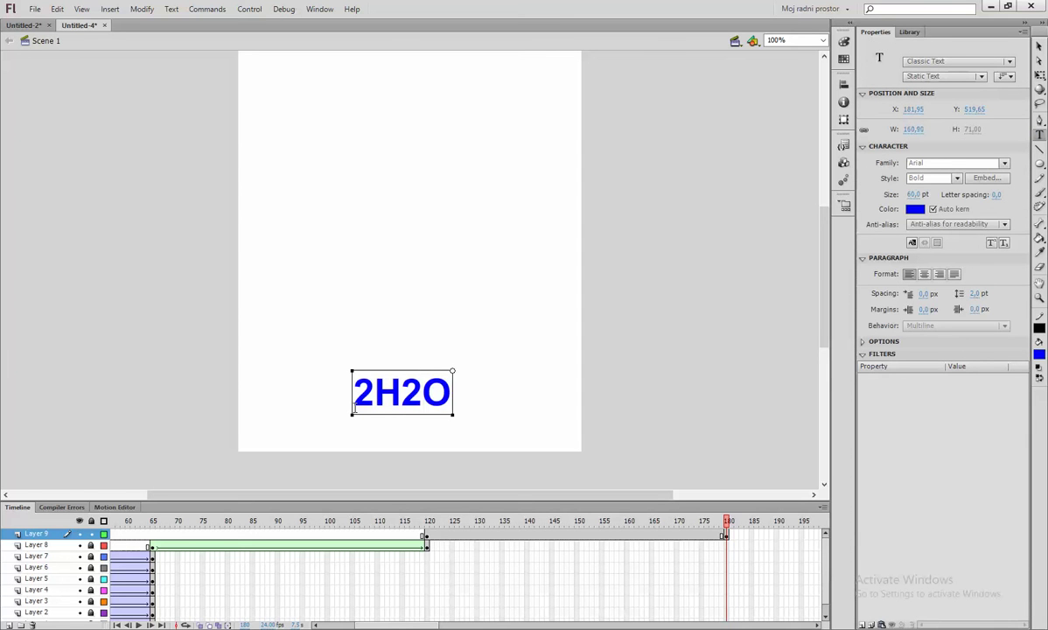
Set the 2 after H in "2H2O" to 41 pt and colour the whole text red.
{"action": "left_click_drag", "start_coordinate": [422, 392], "coordinate": [401, 392]}
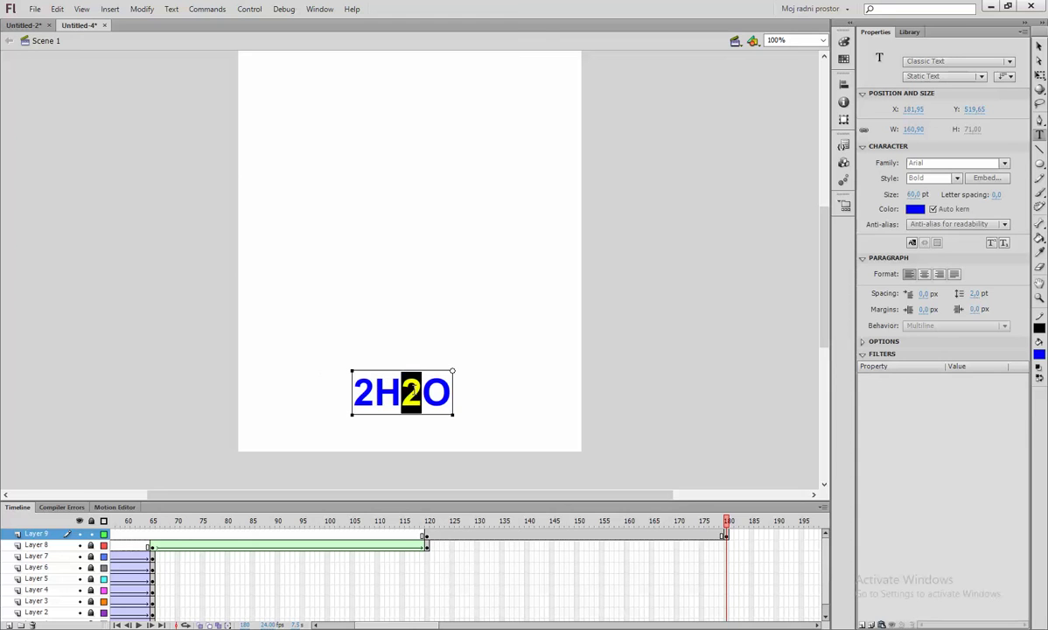
{"action": "left_click_drag", "start_coordinate": [919, 199], "coordinate": [849, 183]}
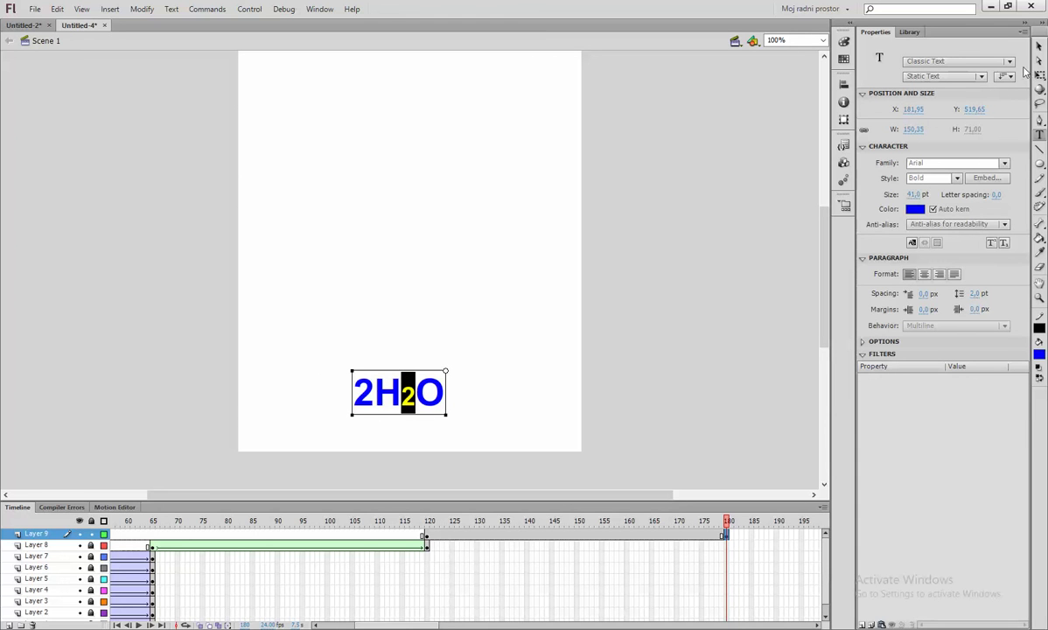
{"action": "key", "text": "Escape"}
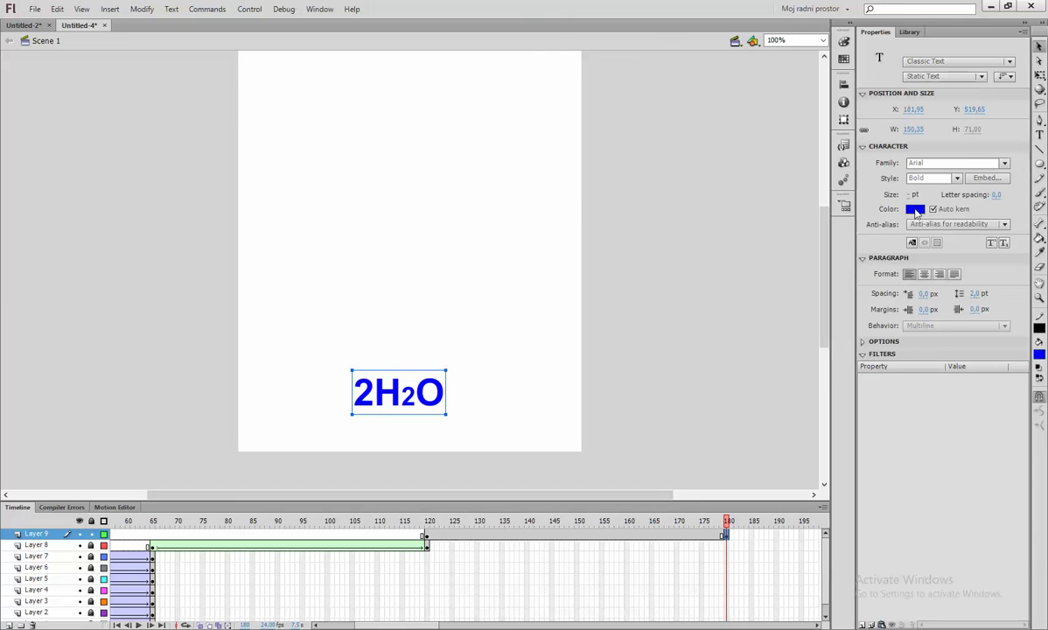
{"action": "left_click", "coordinate": [915, 210]}
{"action": "left_click", "coordinate": [865, 296]}
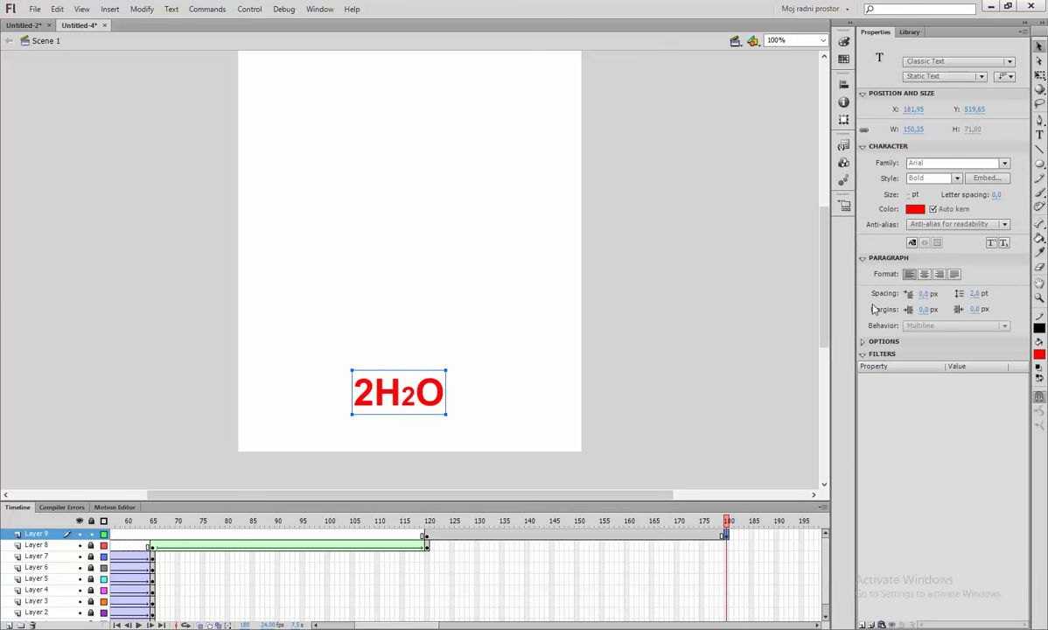
Break the "2H2+O2" text on Layer 9 apart twice so its letters turn into editable shapes.
{"action": "right_click", "coordinate": [553, 540]}
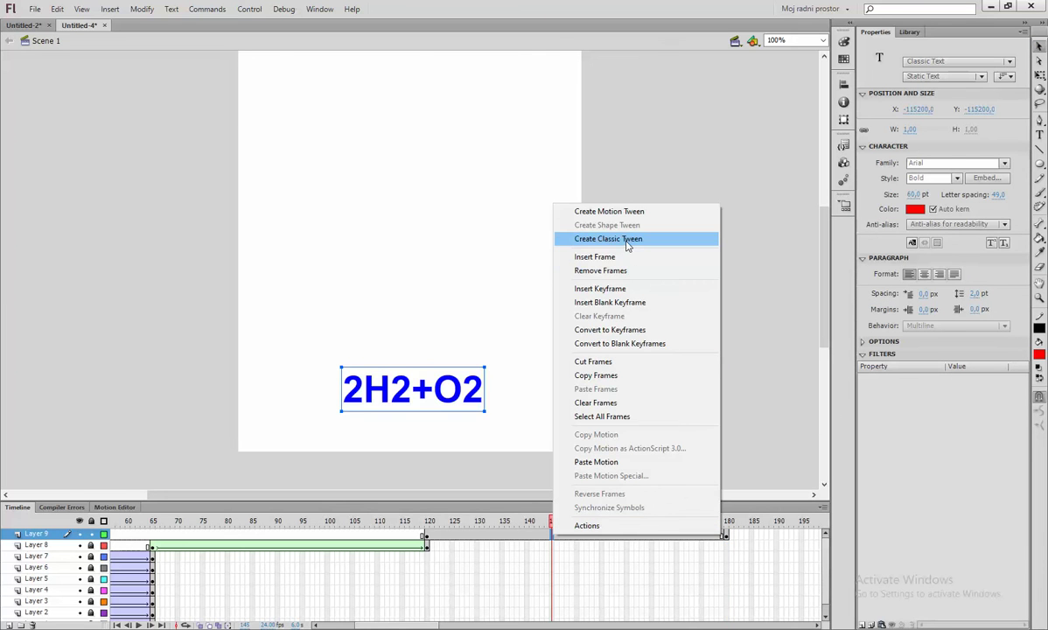
{"action": "left_click", "coordinate": [461, 405]}
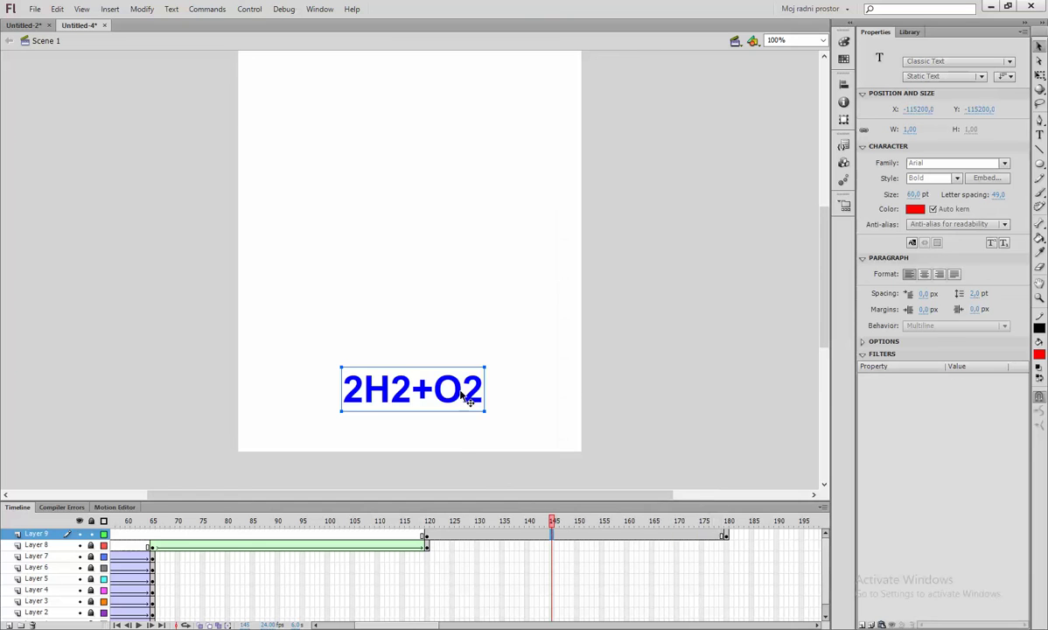
{"action": "right_click", "coordinate": [462, 401]}
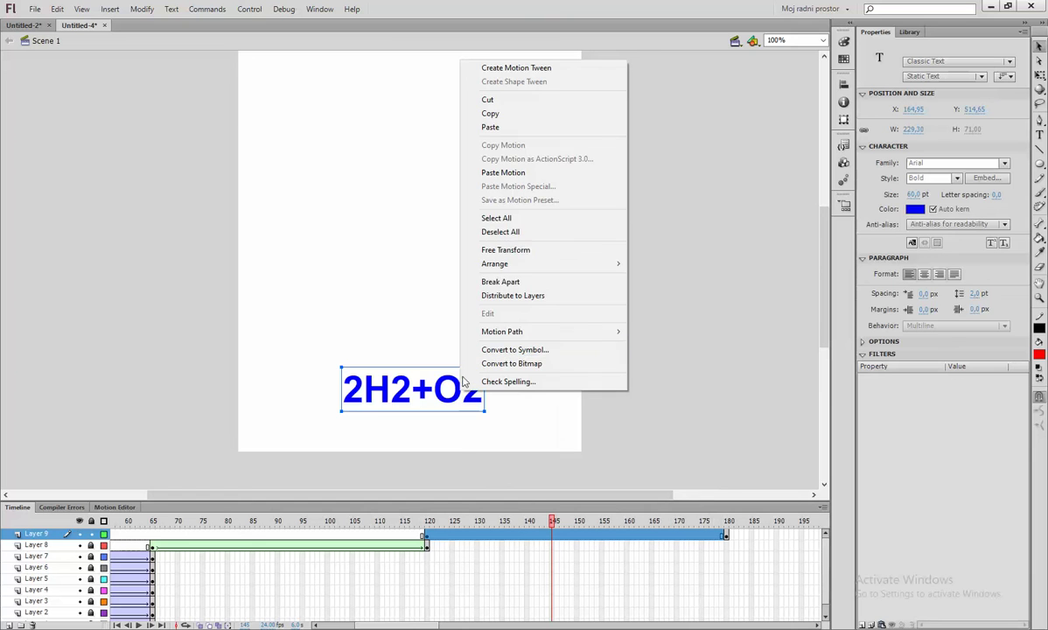
{"action": "left_click", "coordinate": [525, 282]}
{"action": "right_click", "coordinate": [438, 391]}
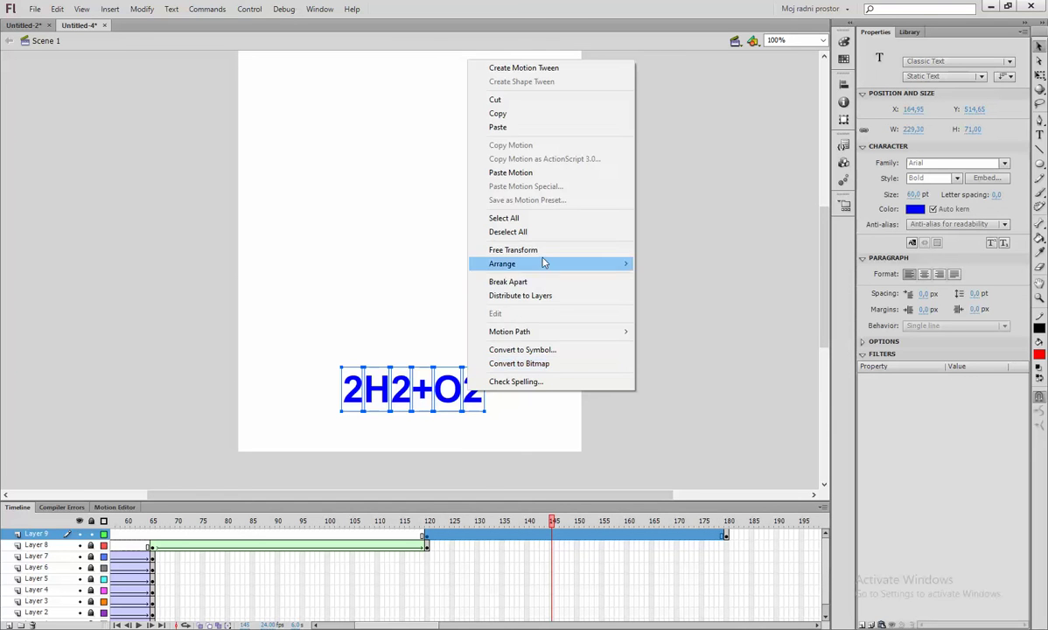
{"action": "left_click", "coordinate": [533, 281]}
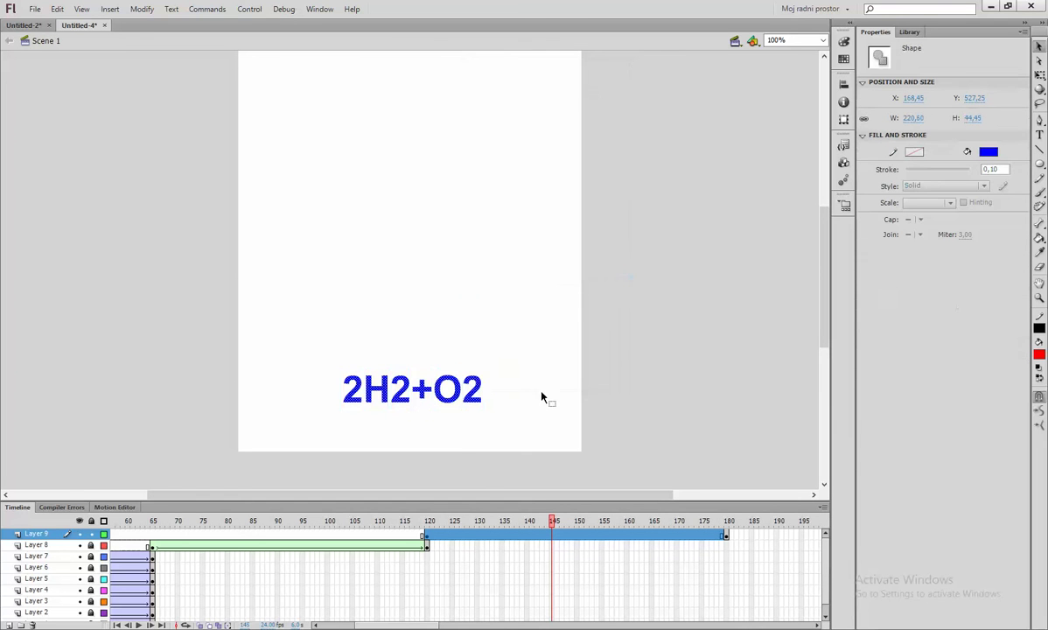
Create a shape tween on Layer 9 between the keyframes at frames 120 and 180.
{"action": "right_click", "coordinate": [505, 533]}
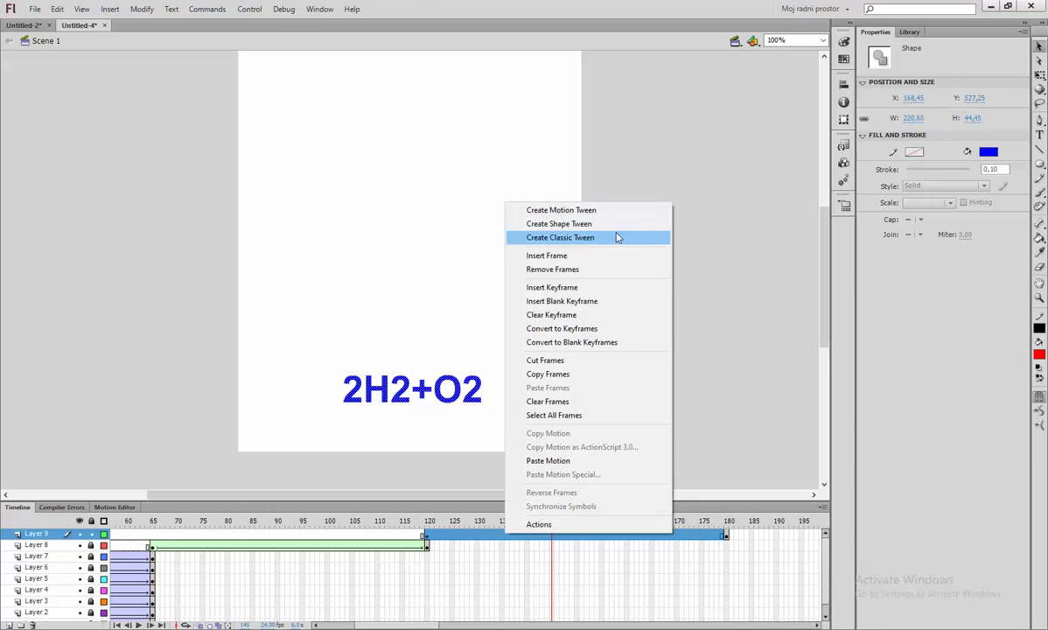
{"action": "left_click", "coordinate": [578, 223]}
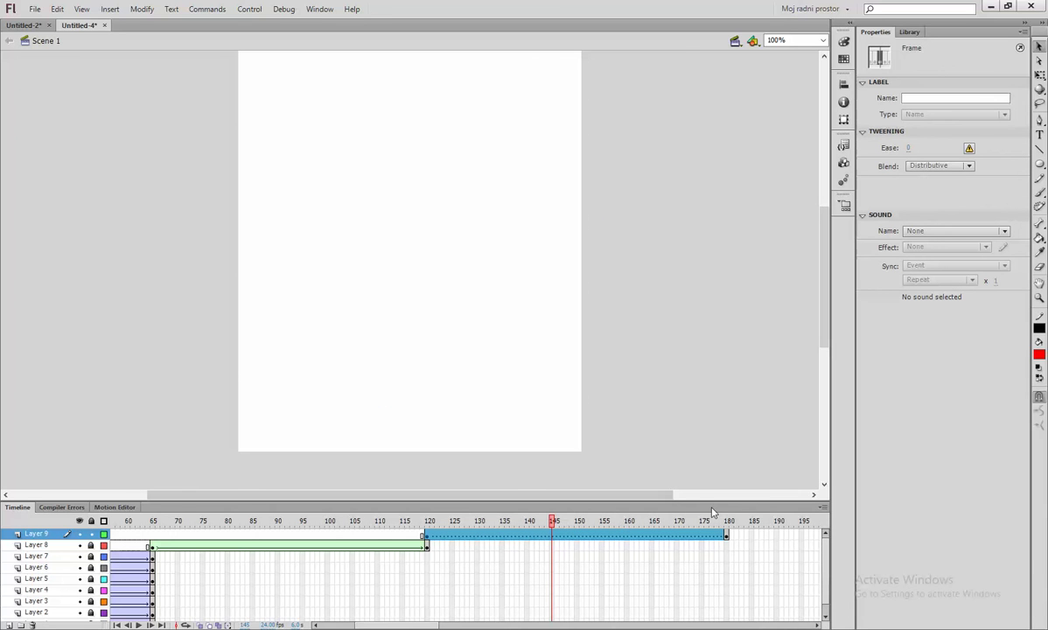
{"action": "left_click", "coordinate": [427, 534]}
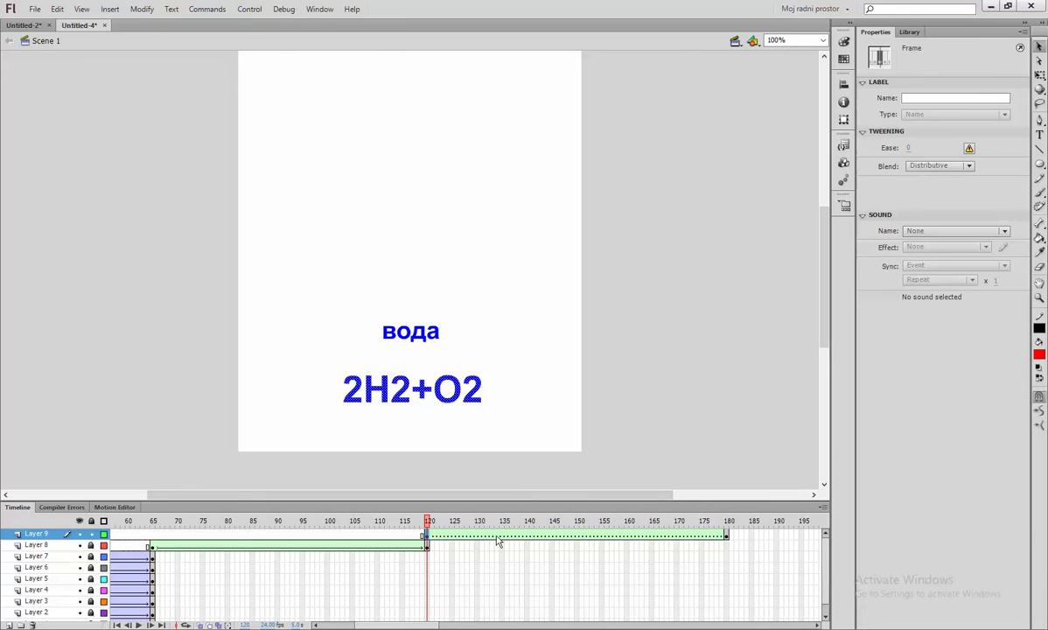
Break the "2H2O" text at frame 180 apart into shapes and preview the morph from frame 120 onwards.
{"action": "left_click", "coordinate": [726, 535]}
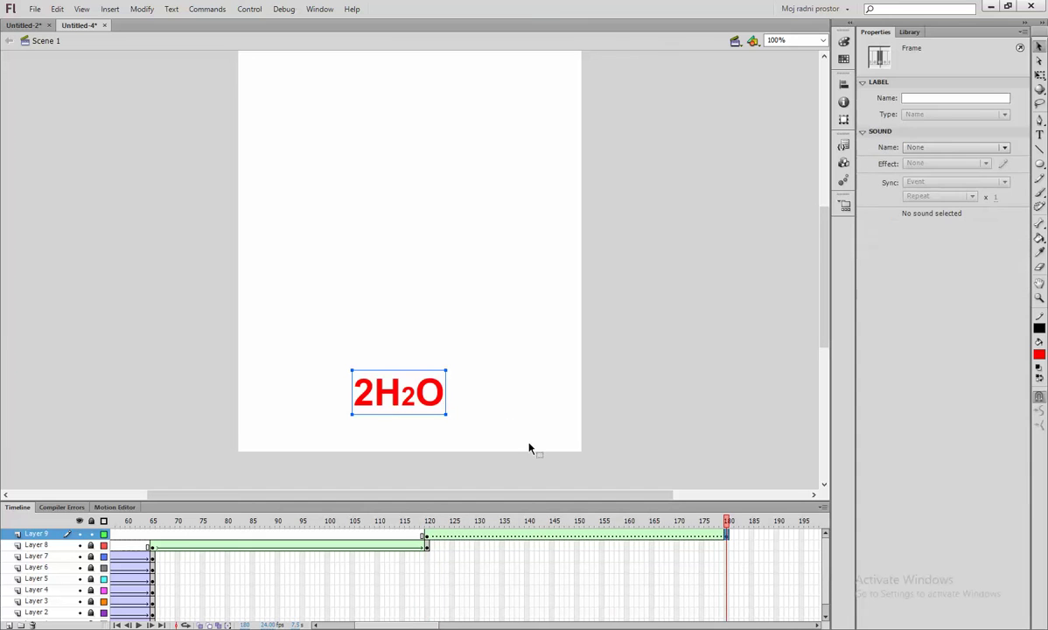
{"action": "right_click", "coordinate": [428, 401]}
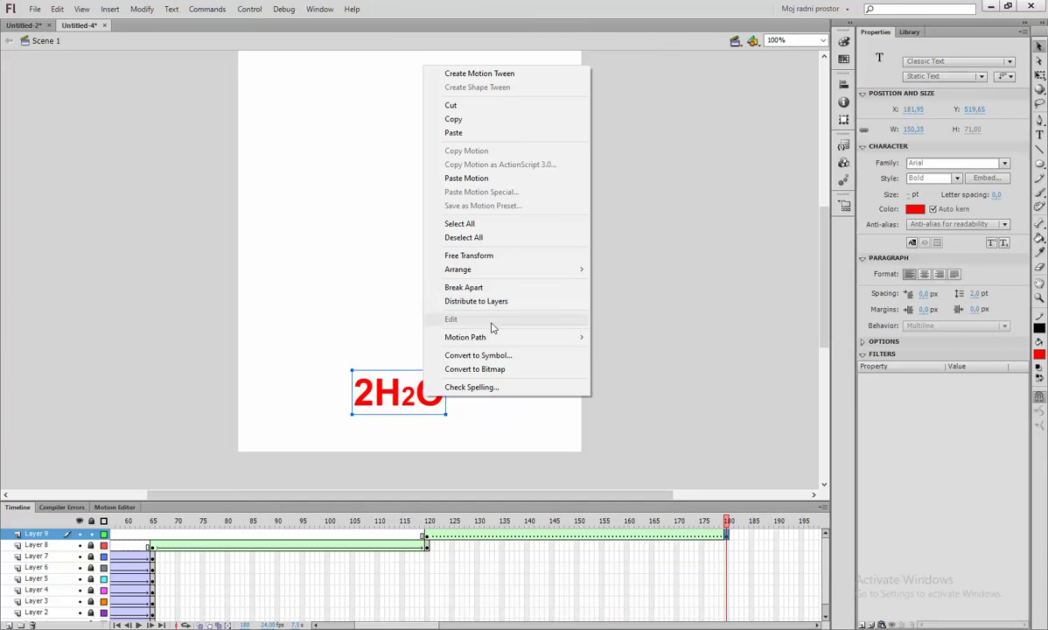
{"action": "left_click", "coordinate": [485, 289]}
{"action": "right_click", "coordinate": [430, 403]}
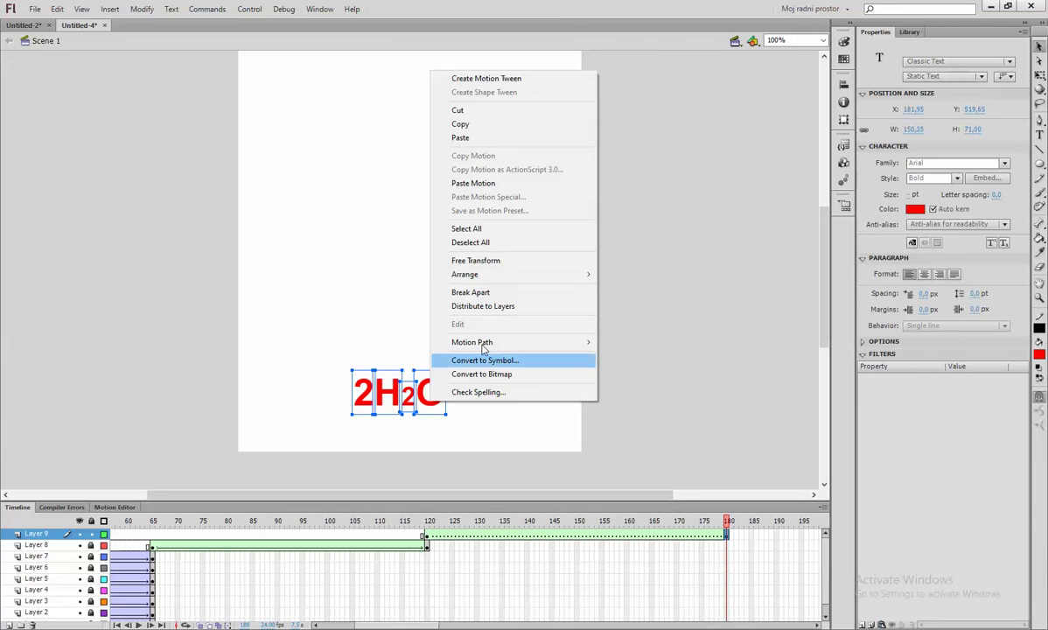
{"action": "left_click", "coordinate": [497, 296]}
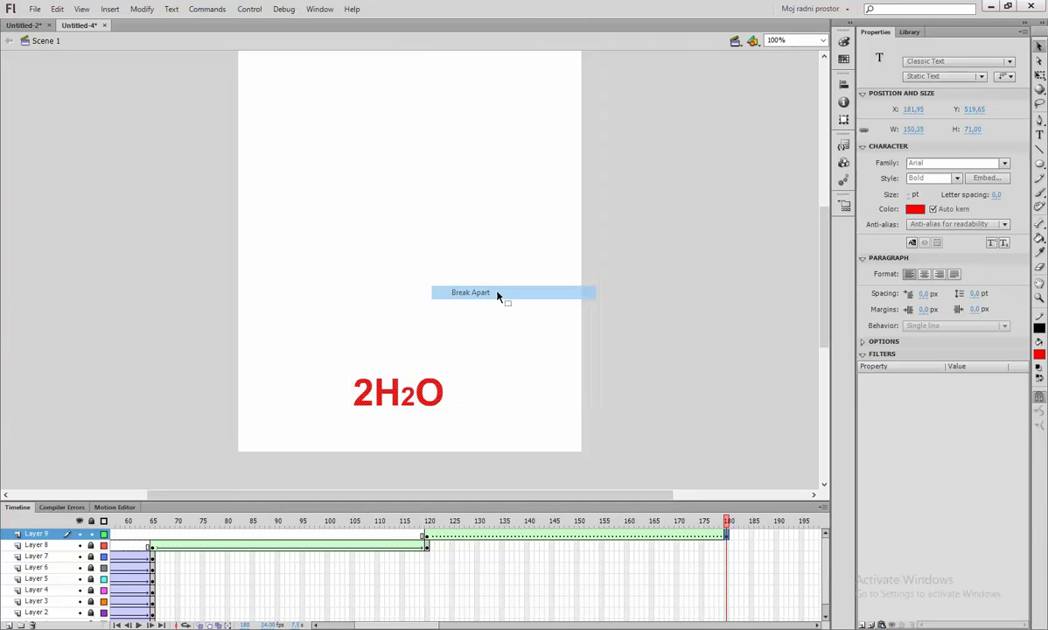
{"action": "left_click", "coordinate": [427, 535]}
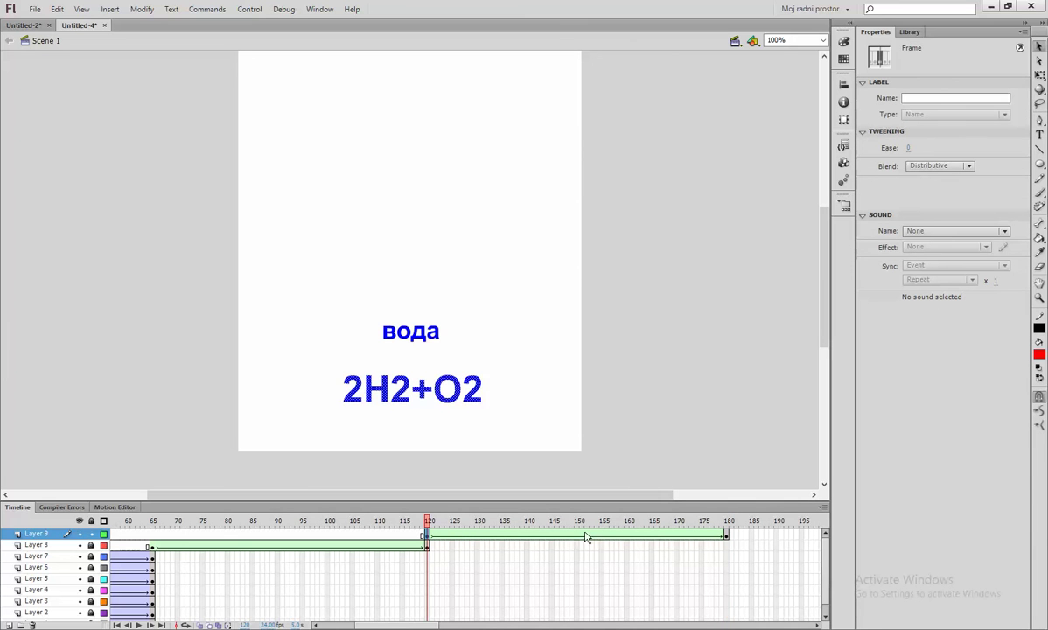
{"action": "left_click_drag", "start_coordinate": [430, 525], "coordinate": [712, 523]}
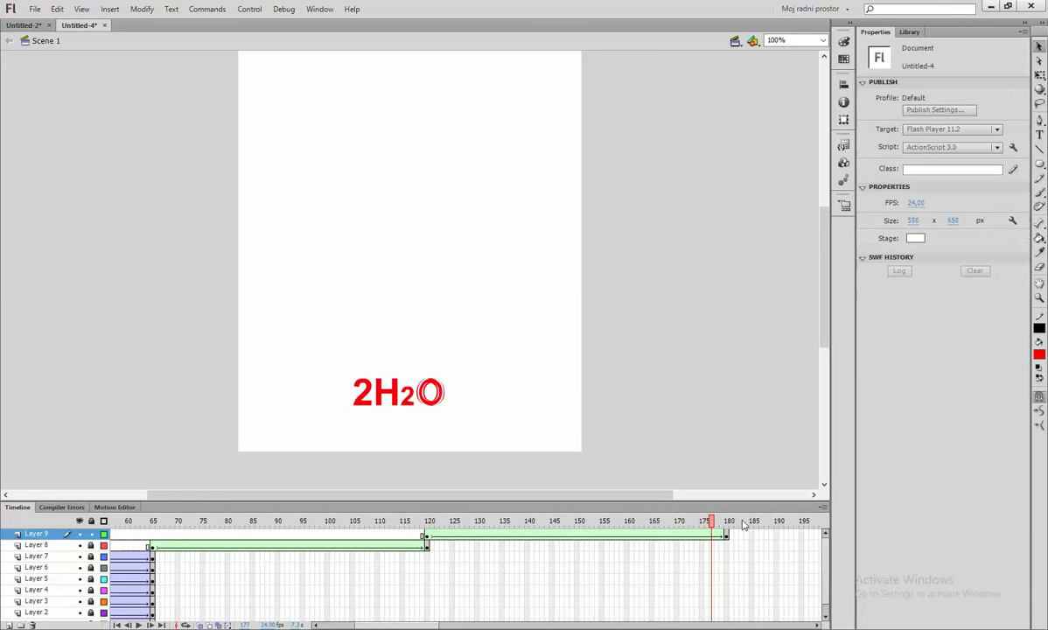
Extend Layer 9 by inserting a frame at frame 230.
{"action": "left_click", "coordinate": [817, 624]}
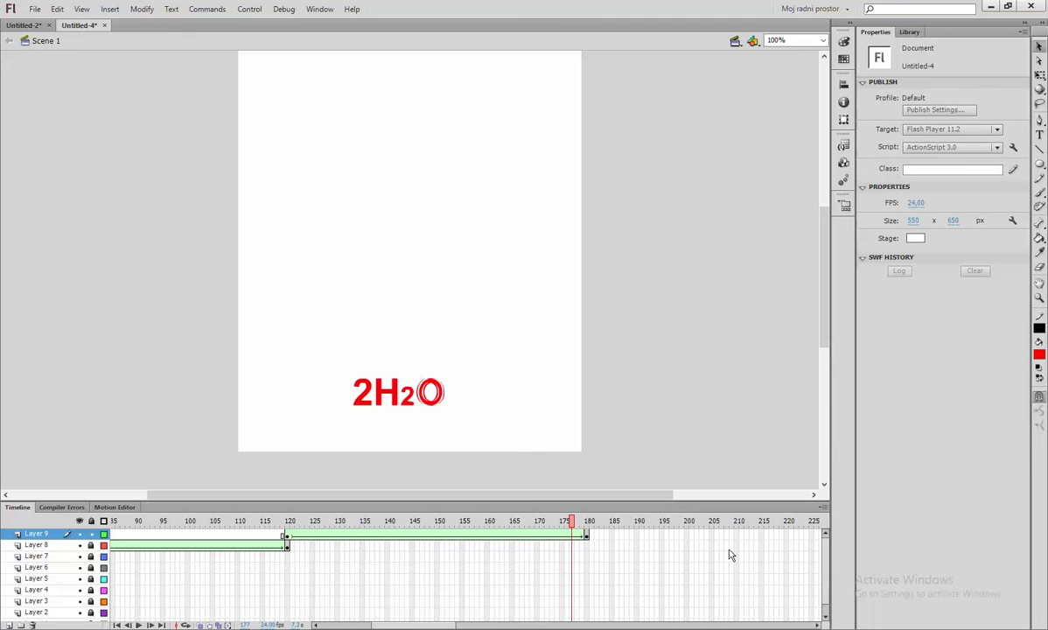
{"action": "left_click", "coordinate": [817, 624]}
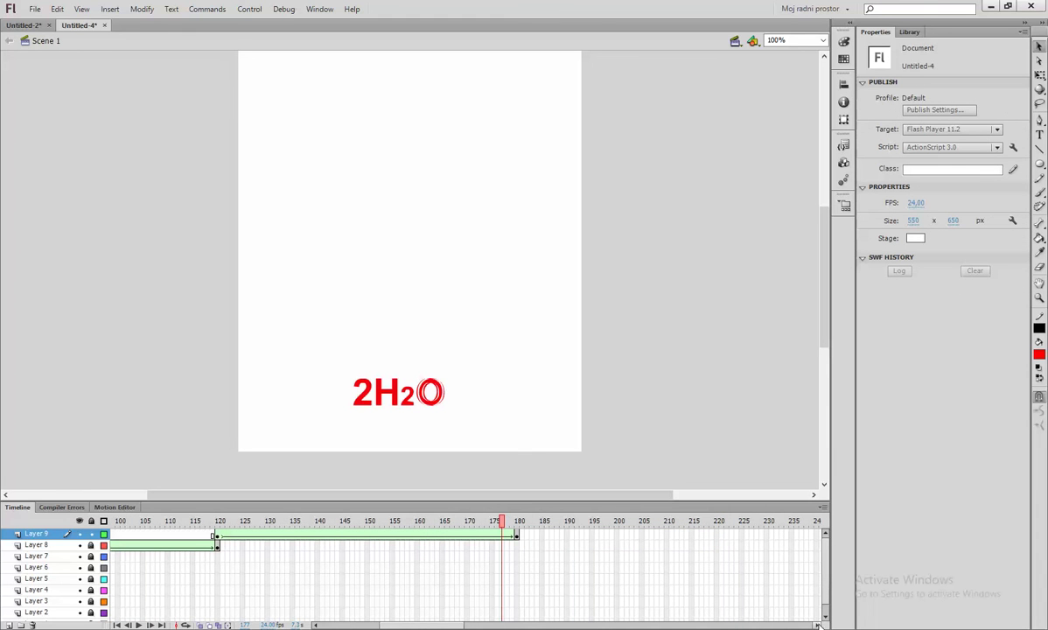
{"action": "left_click", "coordinate": [766, 535]}
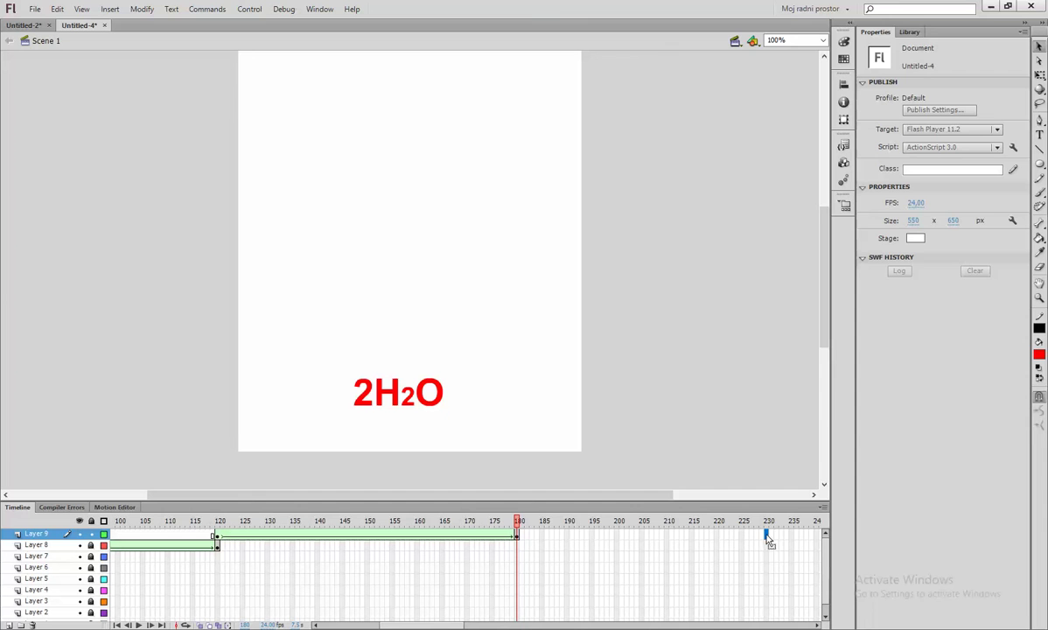
{"action": "right_click", "coordinate": [767, 535]}
{"action": "left_click", "coordinate": [797, 256]}
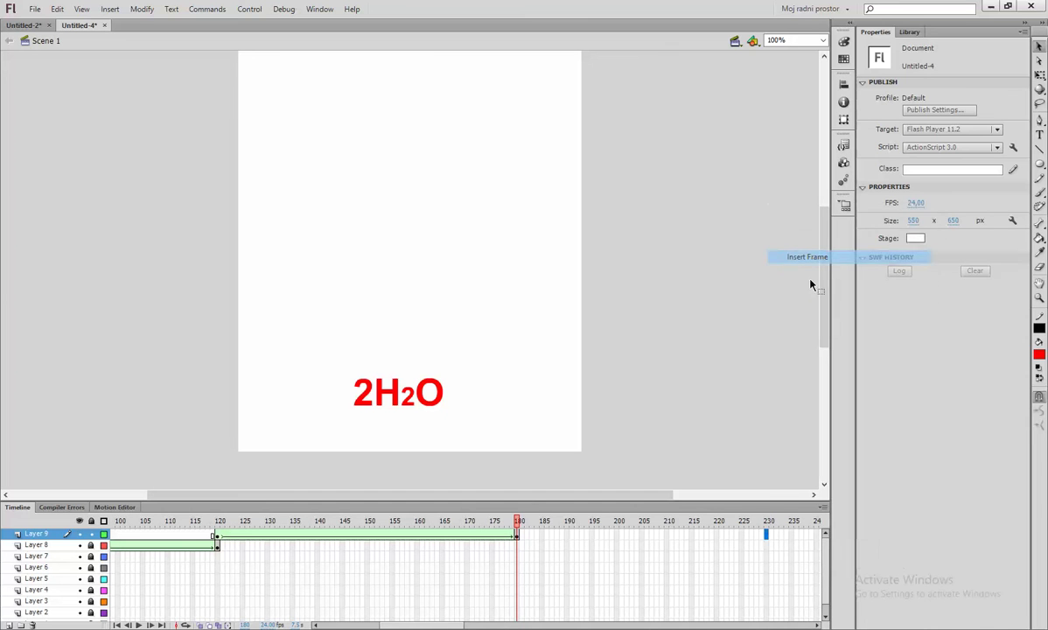
Extend Layers 8 down to 1 by inserting a frame at frame 230 on each of them.
{"action": "left_click", "coordinate": [767, 546]}
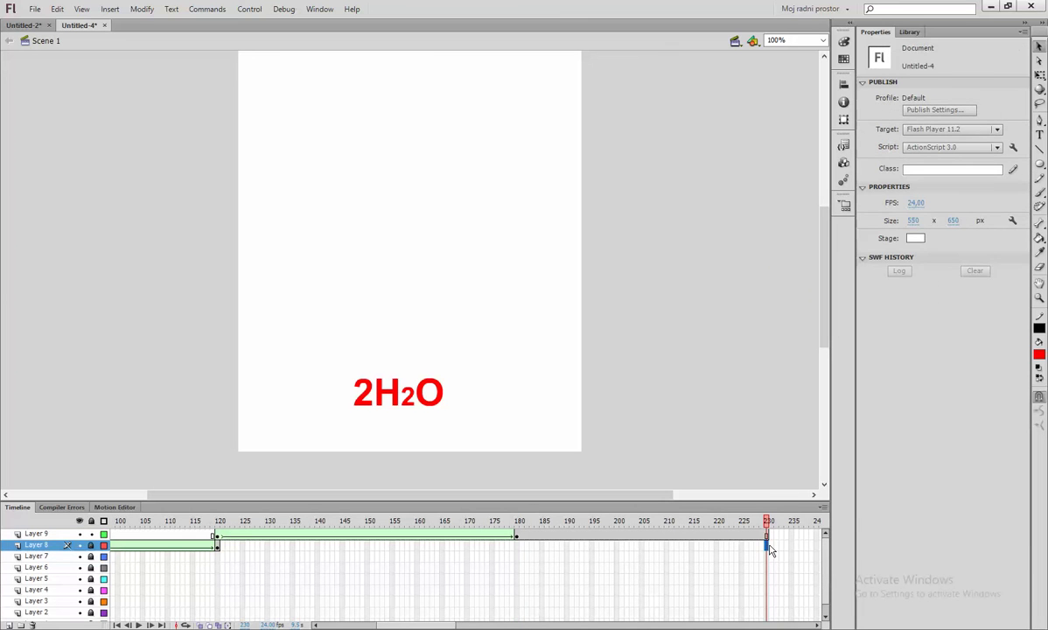
{"action": "left_click", "coordinate": [770, 550]}
{"action": "left_click", "coordinate": [767, 557]}
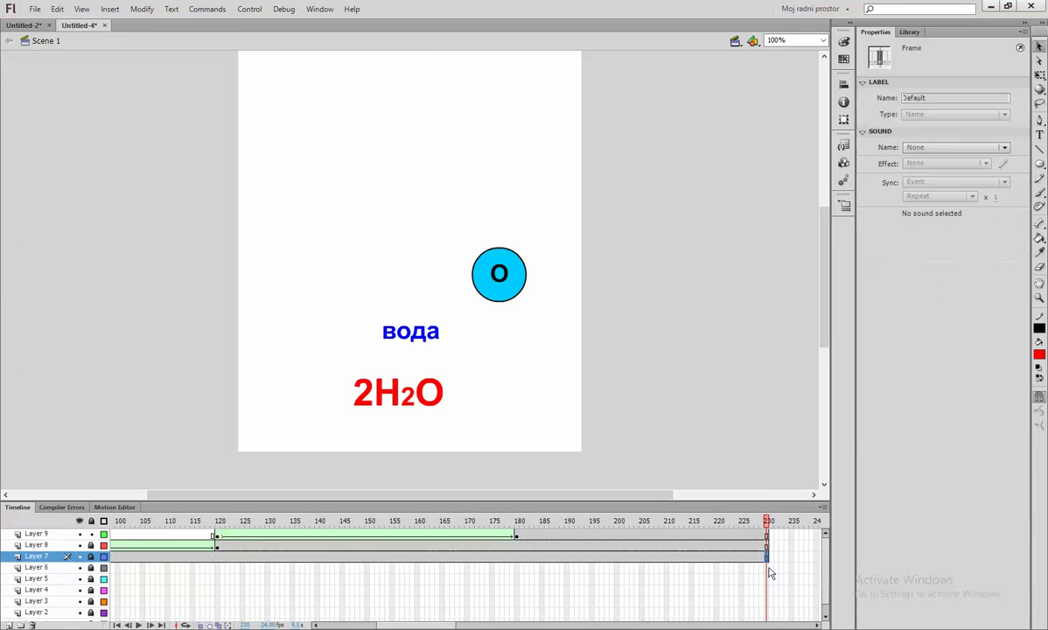
{"action": "left_click", "coordinate": [768, 568]}
{"action": "left_click", "coordinate": [768, 580]}
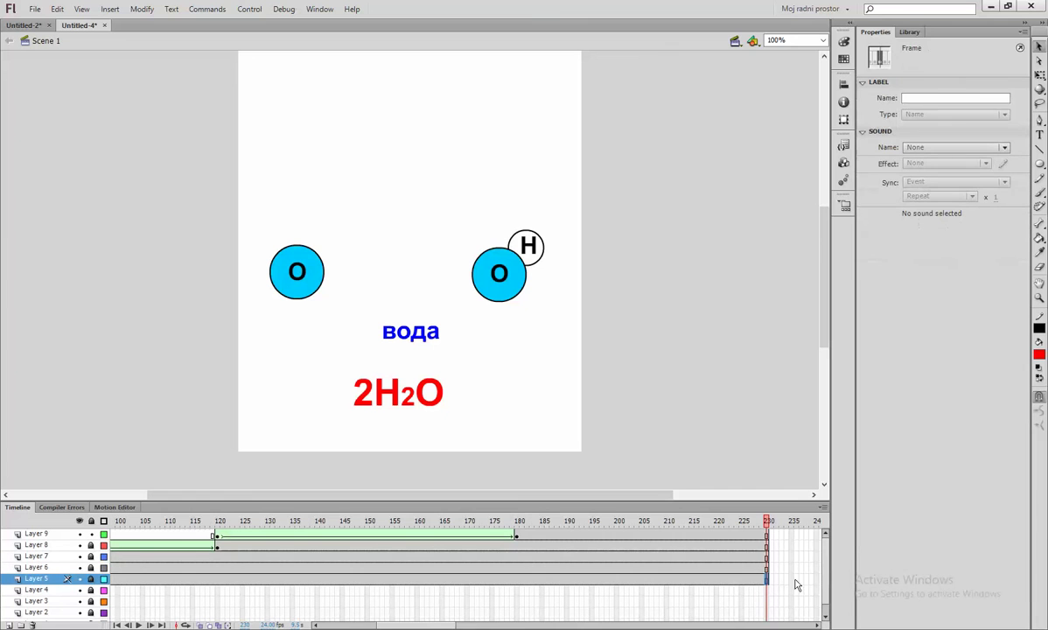
{"action": "scroll", "coordinate": [782, 588], "scroll_direction": "down", "scroll_amount": 1}
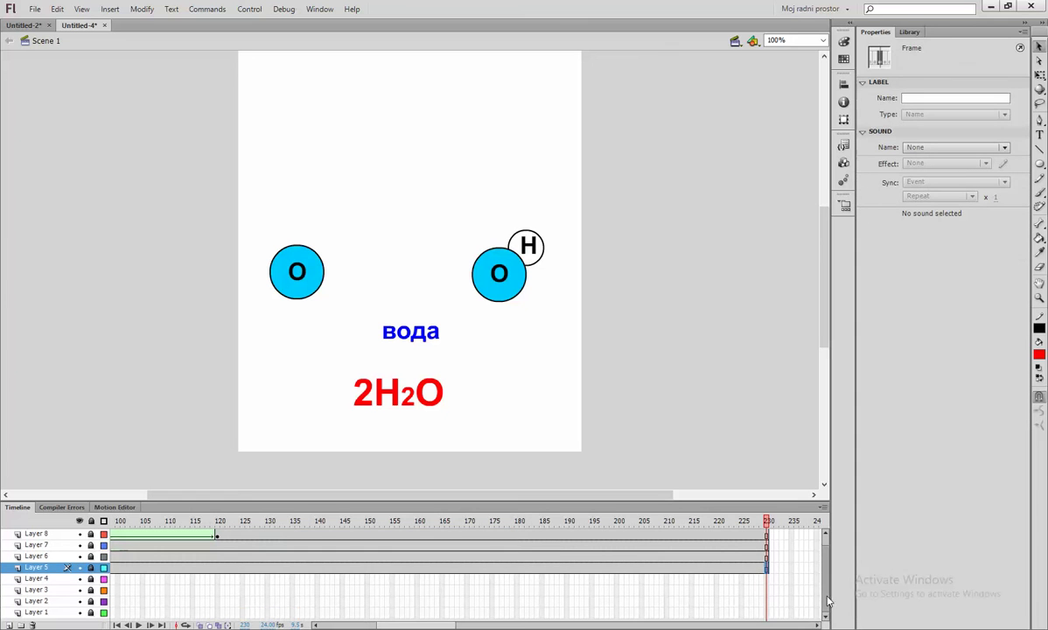
{"action": "left_click", "coordinate": [767, 579]}
{"action": "left_click", "coordinate": [768, 590]}
{"action": "left_click", "coordinate": [767, 601]}
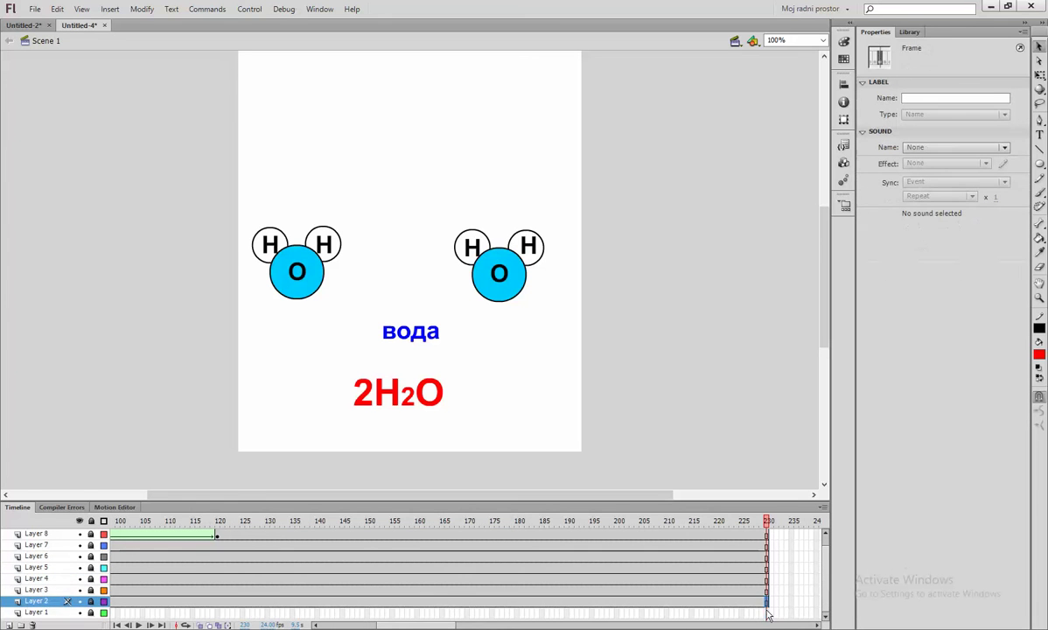
{"action": "left_click", "coordinate": [767, 612]}
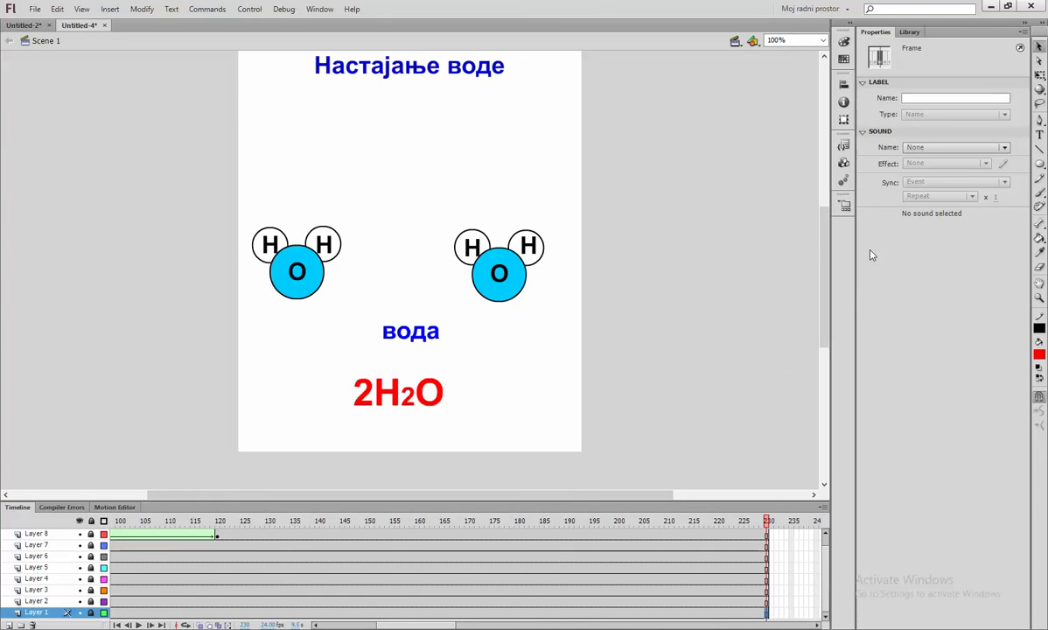
Add a new layer above Layer 9, leaving Layer 1 locked.
{"action": "left_click", "coordinate": [477, 445]}
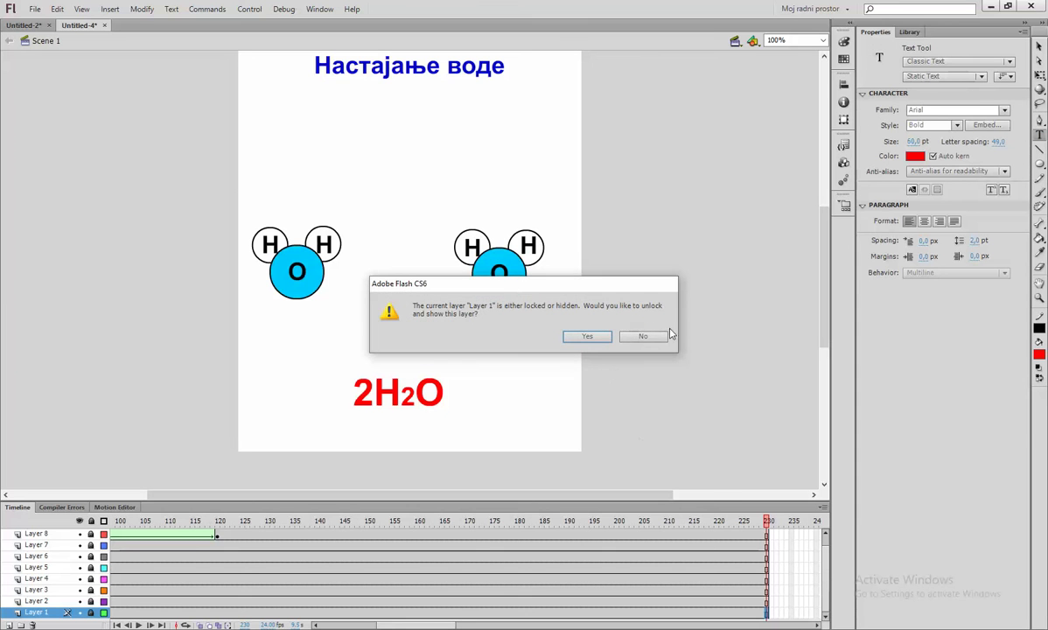
{"action": "left_click", "coordinate": [665, 336]}
{"action": "scroll", "coordinate": [63, 551], "scroll_direction": "up", "scroll_amount": 1}
{"action": "left_click", "coordinate": [63, 536]}
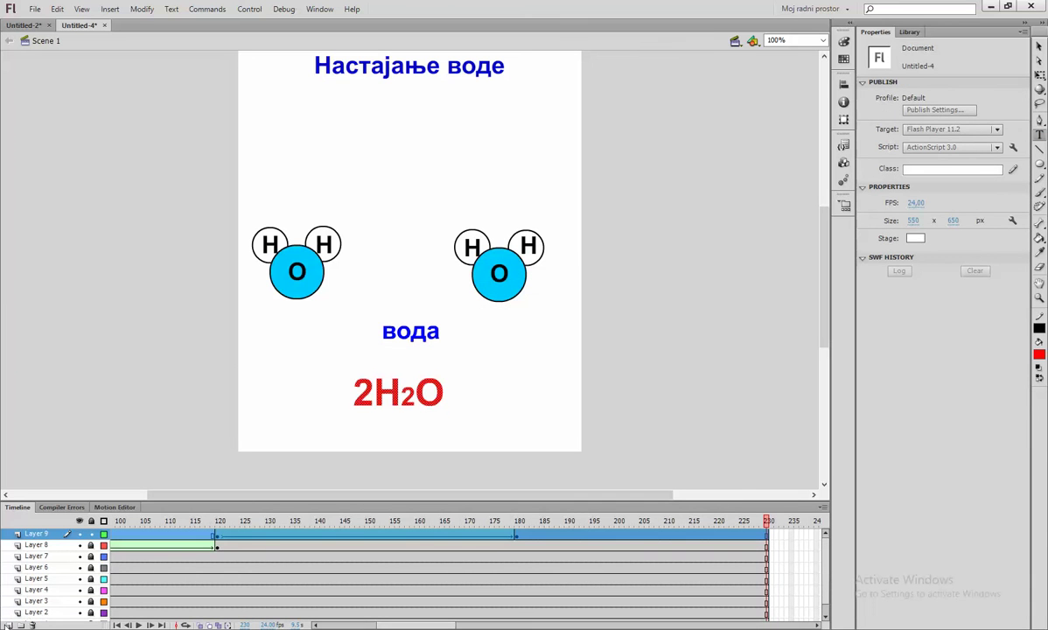
{"action": "left_click", "coordinate": [8, 625]}
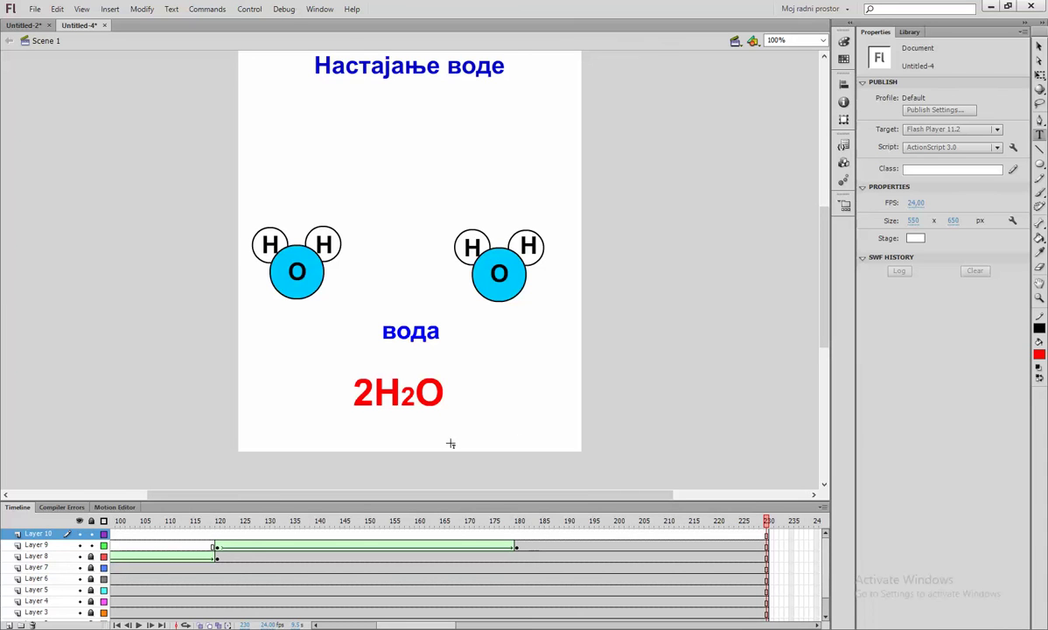
Add the red text "Покрени" at 20 pt on Layer 10 and move it just above the stage's lower edge, below "2H2O".
{"action": "left_click", "coordinate": [450, 412]}
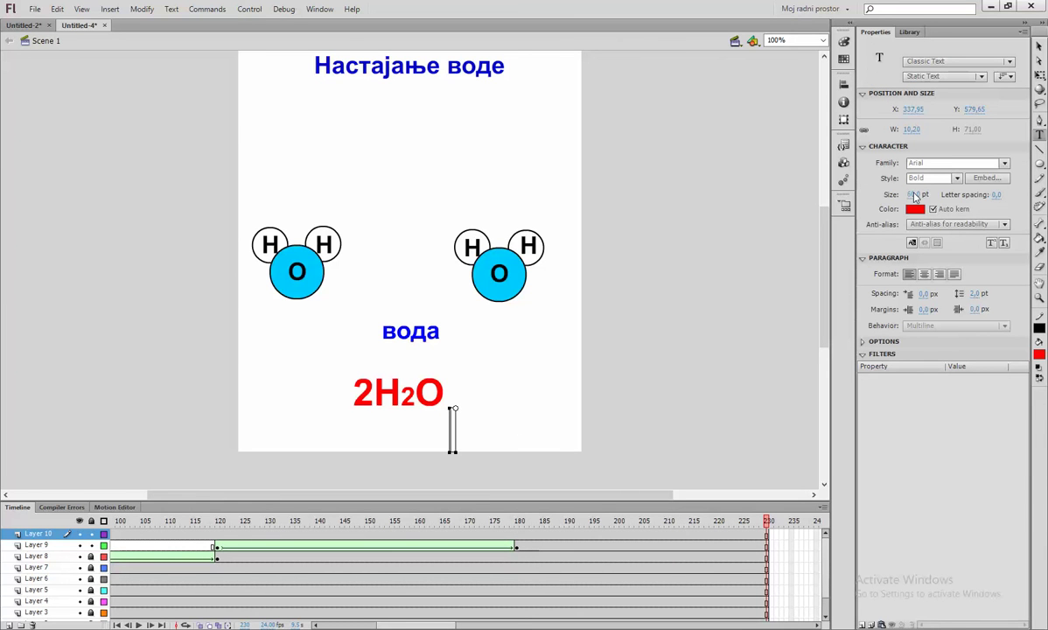
{"action": "mouse_move", "coordinate": [915, 194]}
{"action": "left_mouse_down"}
{"action": "mouse_move", "coordinate": [875, 194]}
{"action": "mouse_move", "coordinate": [902, 195]}
{"action": "mouse_move", "coordinate": [897, 207]}
{"action": "left_mouse_up"}
{"action": "type", "text": "Pokreni"}
{"action": "key", "text": "BackSpace"}
{"action": "key", "text": "BackSpace"}
{"action": "key", "text": "BackSpace"}
{"action": "key", "text": "BackSpace"}
{"action": "key", "text": "BackSpace"}
{"action": "key", "text": "BackSpace"}
{"action": "key", "text": "BackSpace"}
{"action": "key", "text": "super+space"}
{"action": "key", "text": "super+space"}
{"action": "type", "text": "Покрени"}
{"action": "key", "text": "Escape"}
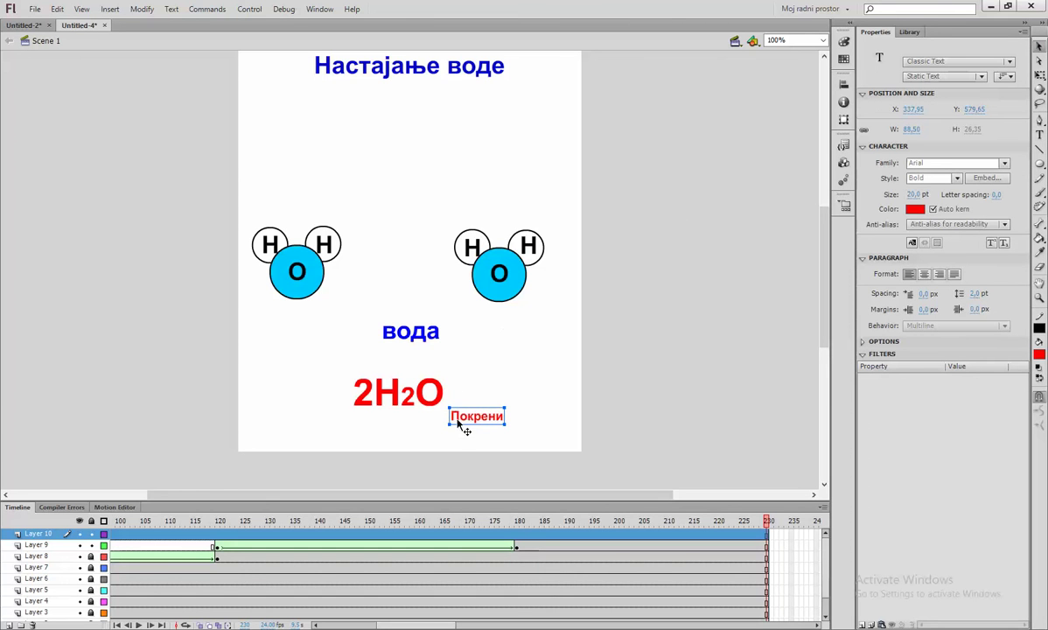
{"action": "left_click_drag", "start_coordinate": [474, 421], "coordinate": [462, 443]}
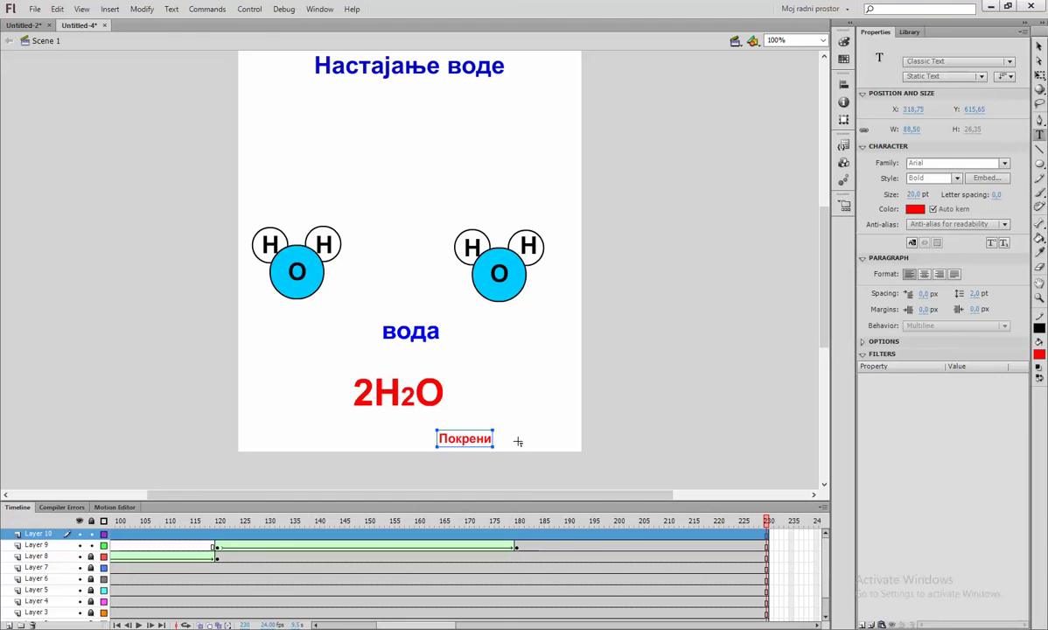
{"action": "key", "text": "Escape"}
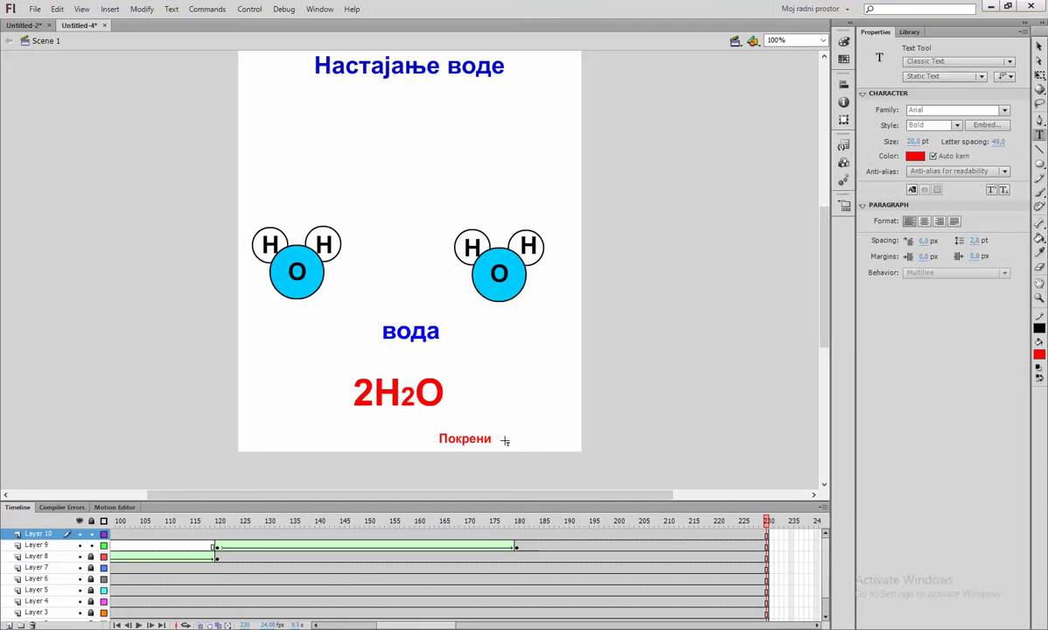
Add the red 20 pt text "Заустави" on Layer 10, to the right of "Покрени".
{"action": "key", "text": "y"}
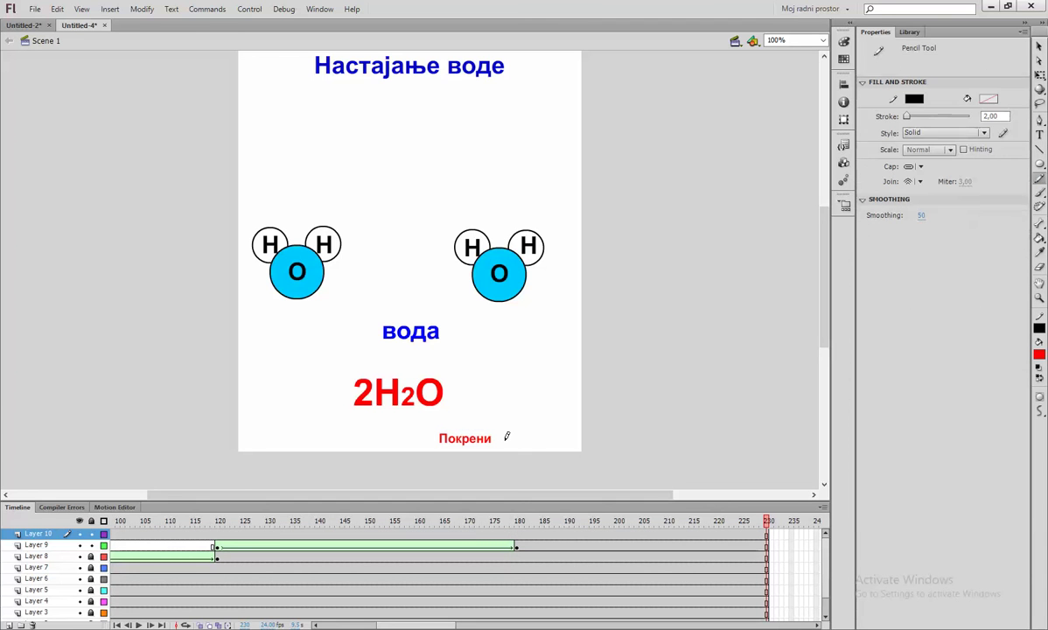
{"action": "left_click", "coordinate": [1041, 134]}
{"action": "left_click", "coordinate": [517, 433]}
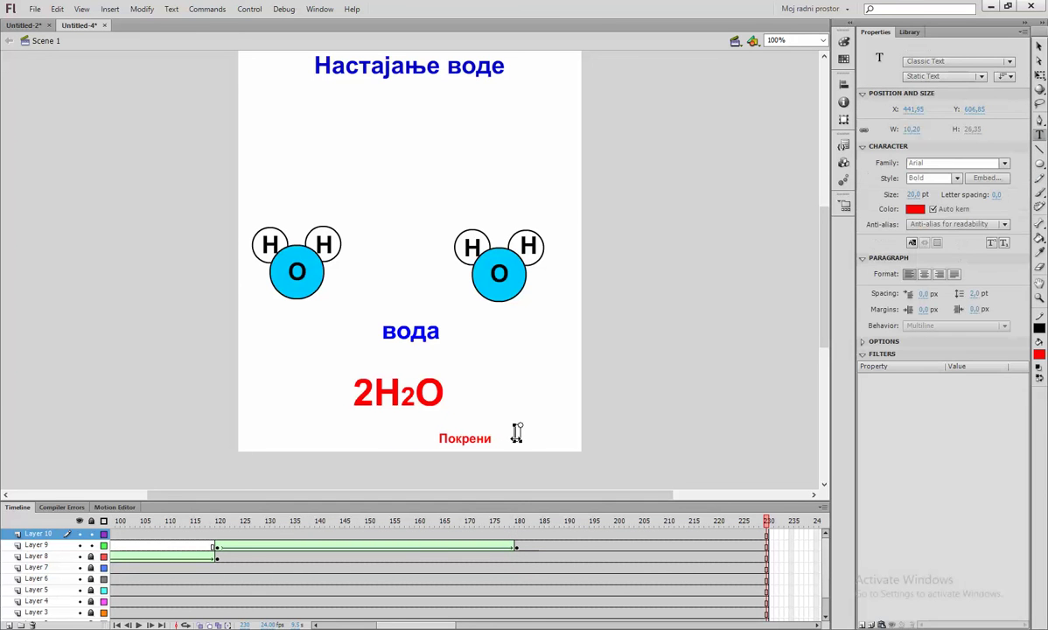
{"action": "type", "text": "Уау"}
{"action": "type", "text": "стави"}
{"action": "key", "text": "BackSpace"}
{"action": "key", "text": "BackSpace"}
{"action": "key", "text": "BackSpace"}
{"action": "key", "text": "BackSpace"}
{"action": "key", "text": "BackSpace"}
{"action": "key", "text": "BackSpace"}
{"action": "key", "text": "BackSpace"}
{"action": "key", "text": "BackSpace"}
{"action": "type", "text": "Заустави"}
Move "Заустави" slightly down and "Покрени" slightly right so both labels sit side by side in the stage's lower-right corner.
{"action": "left_click", "coordinate": [1040, 46]}
{"action": "left_click_drag", "start_coordinate": [547, 433], "coordinate": [547, 442]}
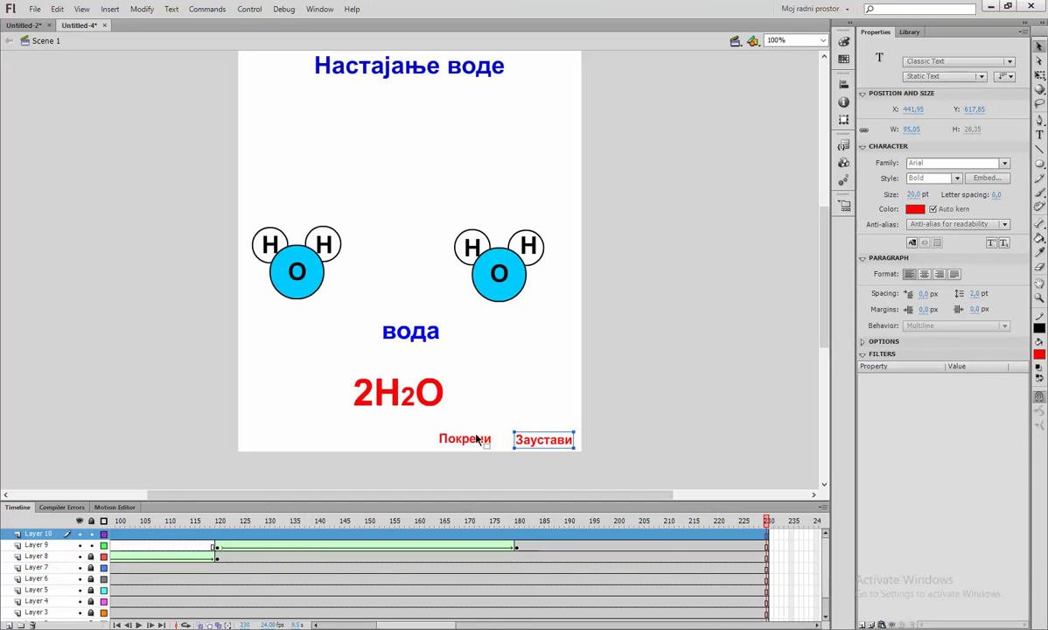
{"action": "left_click_drag", "start_coordinate": [477, 438], "coordinate": [488, 444]}
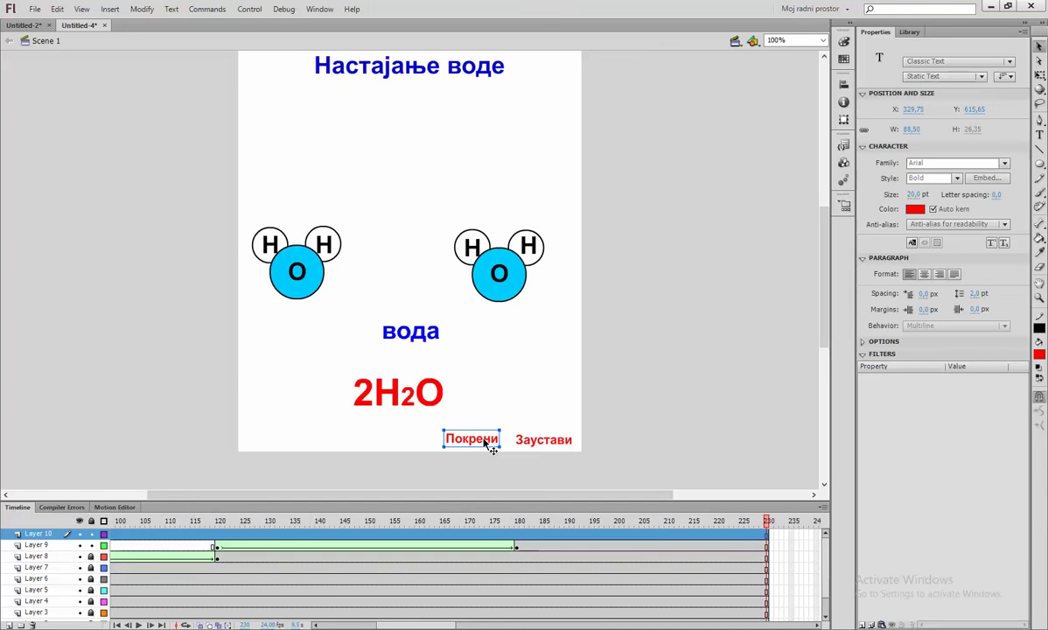
Convert the "Покрени" text on Layer 10 into a symbol of type Button.
{"action": "left_click", "coordinate": [142, 9]}
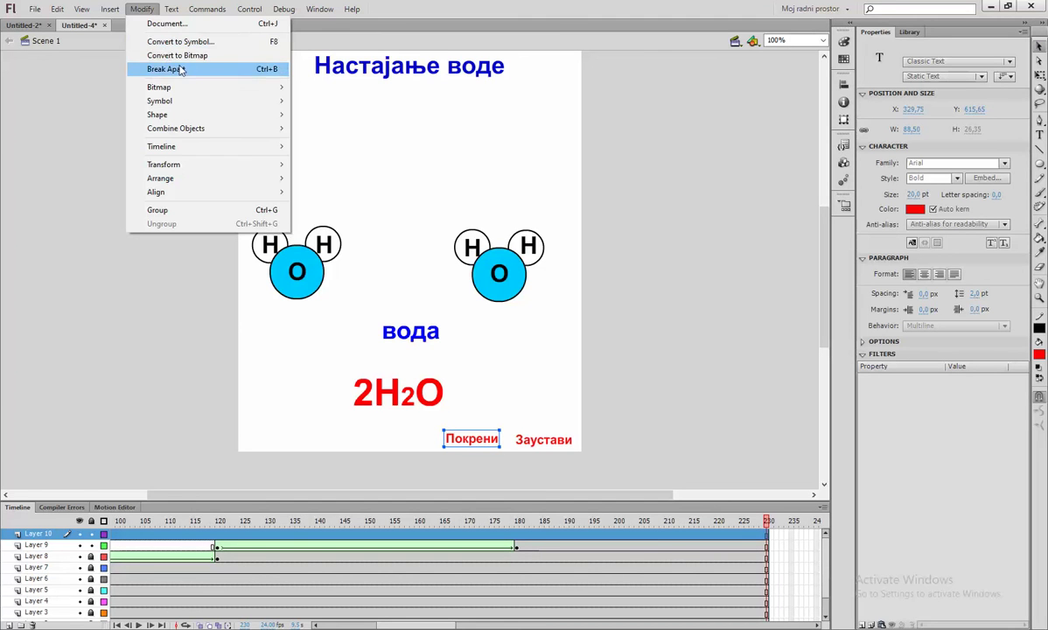
{"action": "left_click", "coordinate": [190, 44]}
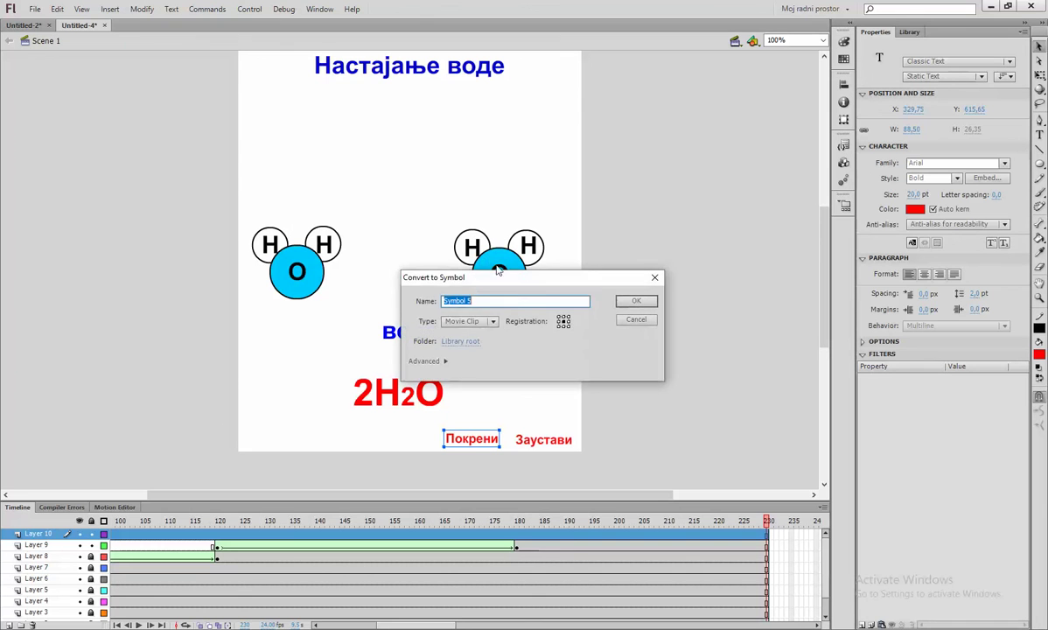
{"action": "left_click", "coordinate": [487, 322]}
{"action": "left_click", "coordinate": [468, 346]}
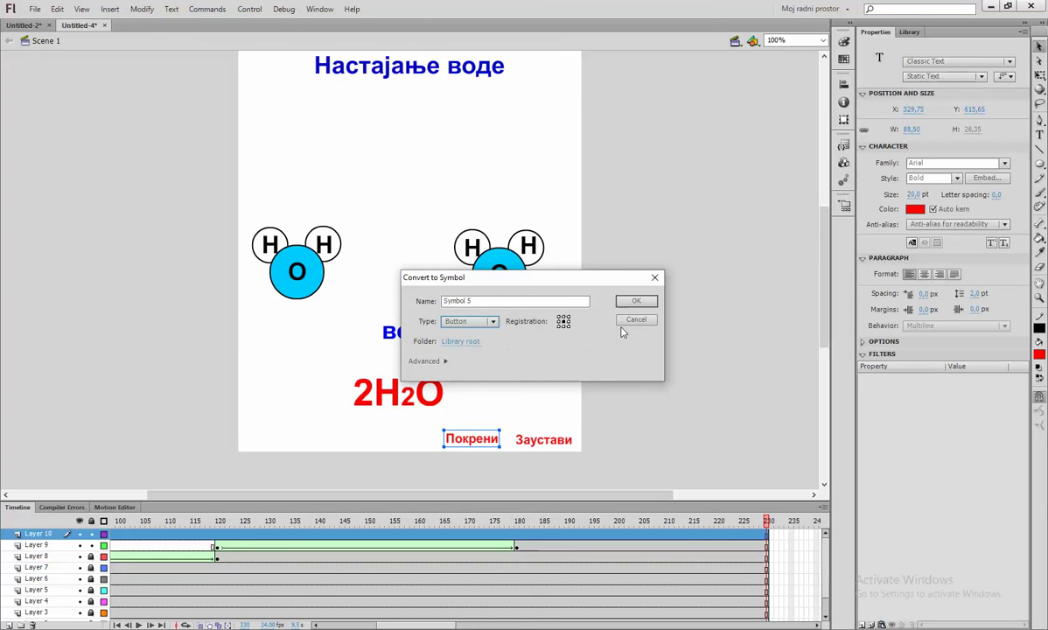
{"action": "left_click", "coordinate": [635, 302]}
{"action": "left_click", "coordinate": [544, 440]}
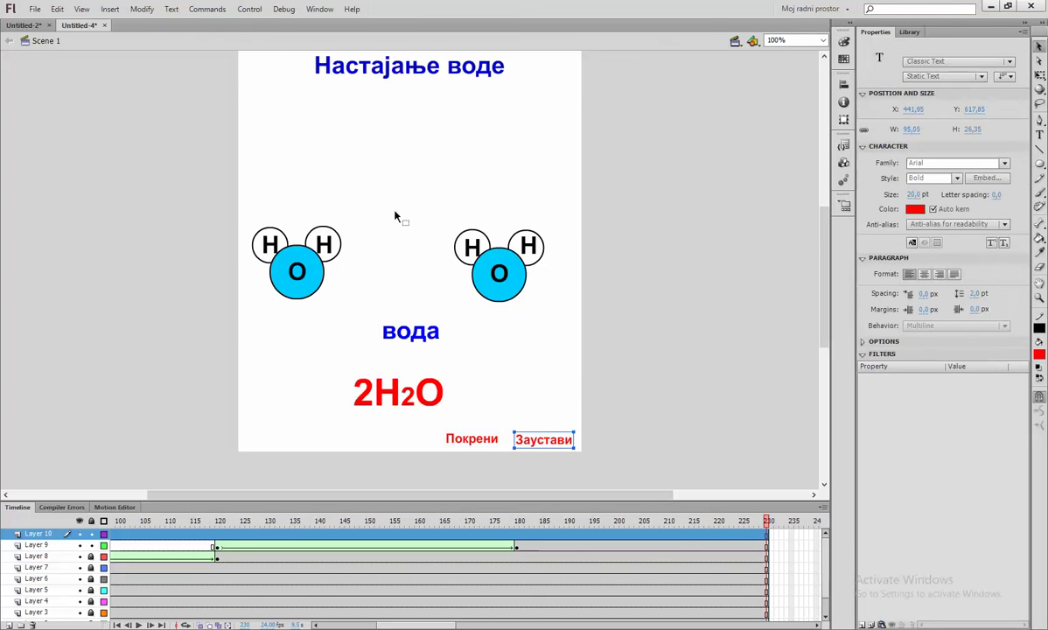
{"action": "left_click", "coordinate": [141, 9]}
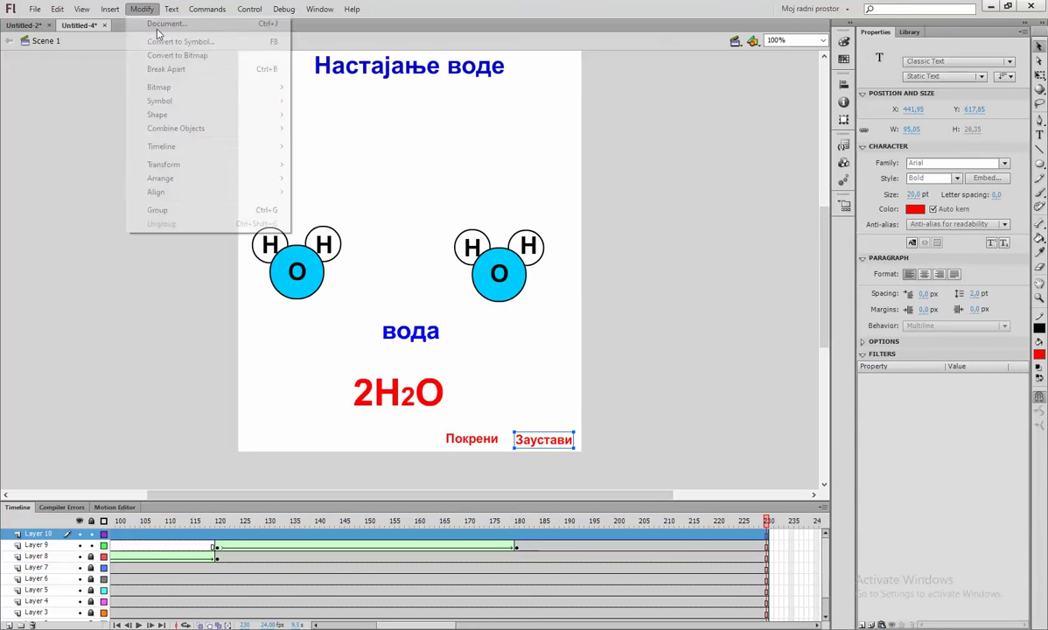
{"action": "left_click", "coordinate": [193, 59]}
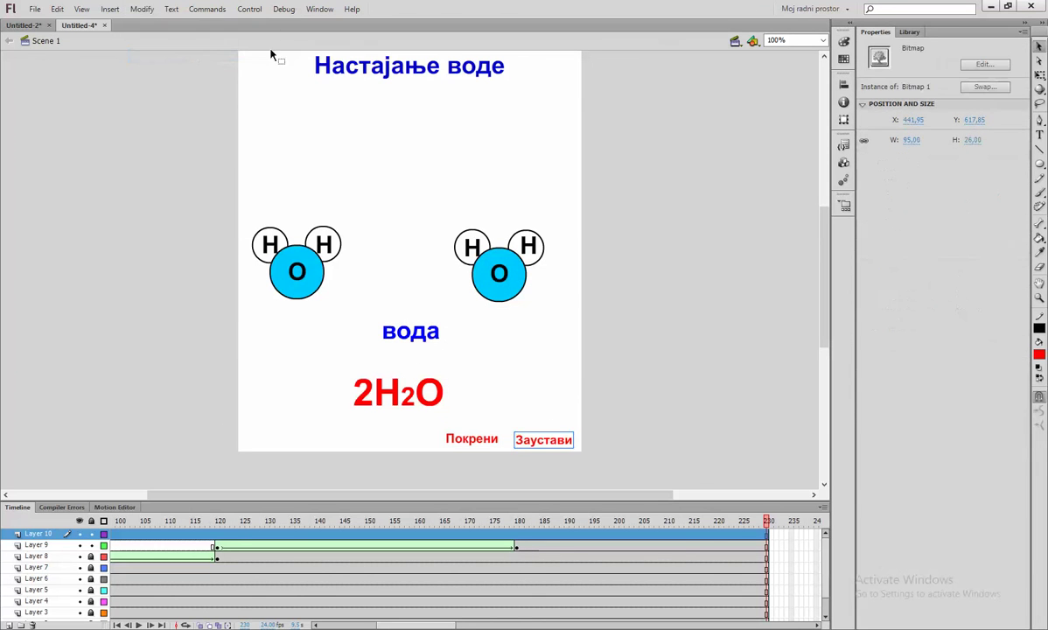
{"action": "left_click", "coordinate": [57, 9]}
{"action": "left_click", "coordinate": [88, 23]}
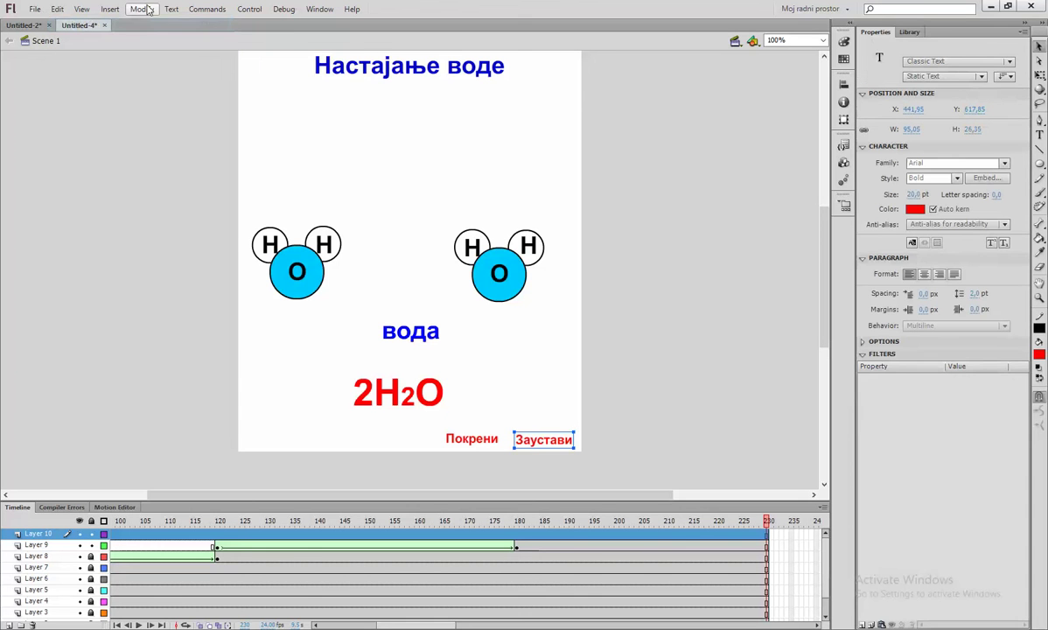
Convert the "Заустави" text on Layer 10 into a Button symbol.
{"action": "left_click", "coordinate": [141, 8]}
{"action": "left_click", "coordinate": [161, 46]}
{"action": "left_click", "coordinate": [643, 304]}
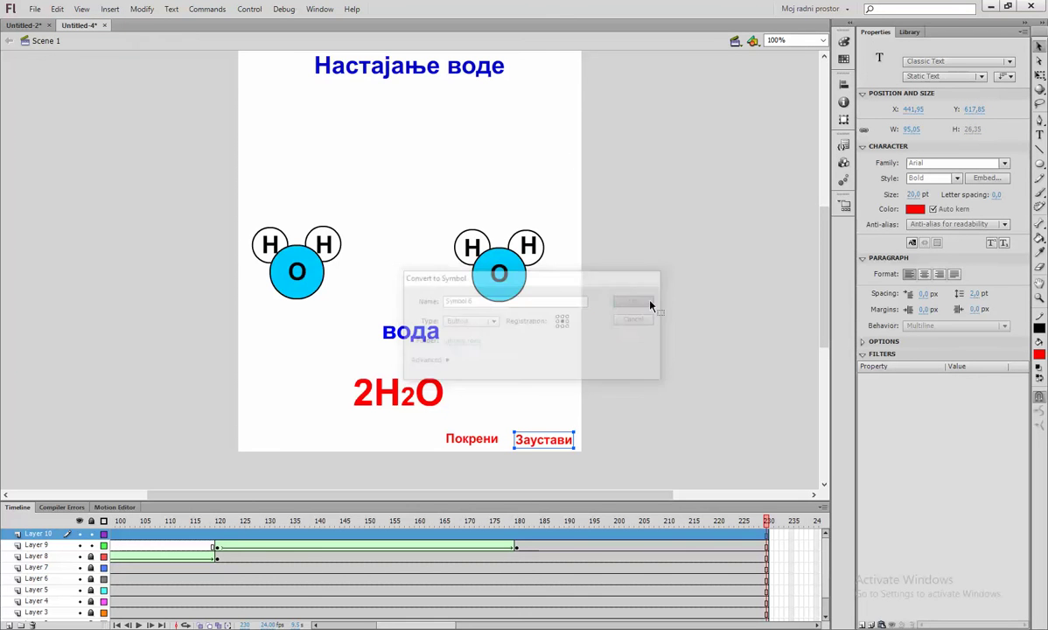
Give the "Покрени" button the instance name PlayButton and the "Заустави" button the instance name StopButton.
{"action": "left_click", "coordinate": [480, 439]}
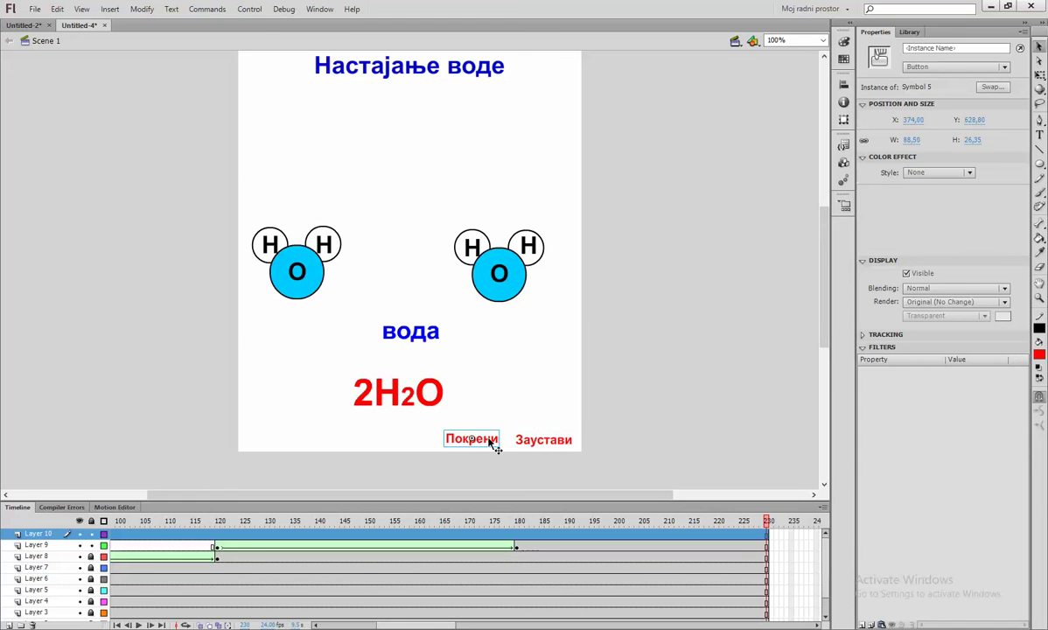
{"action": "left_click", "coordinate": [926, 48]}
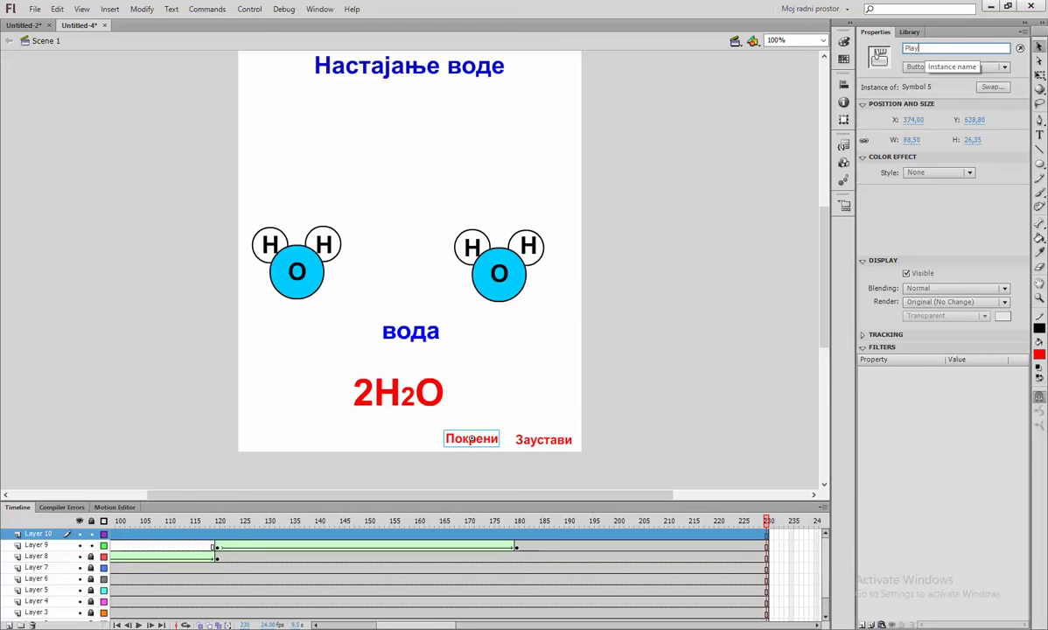
{"action": "type", "text": "n"}
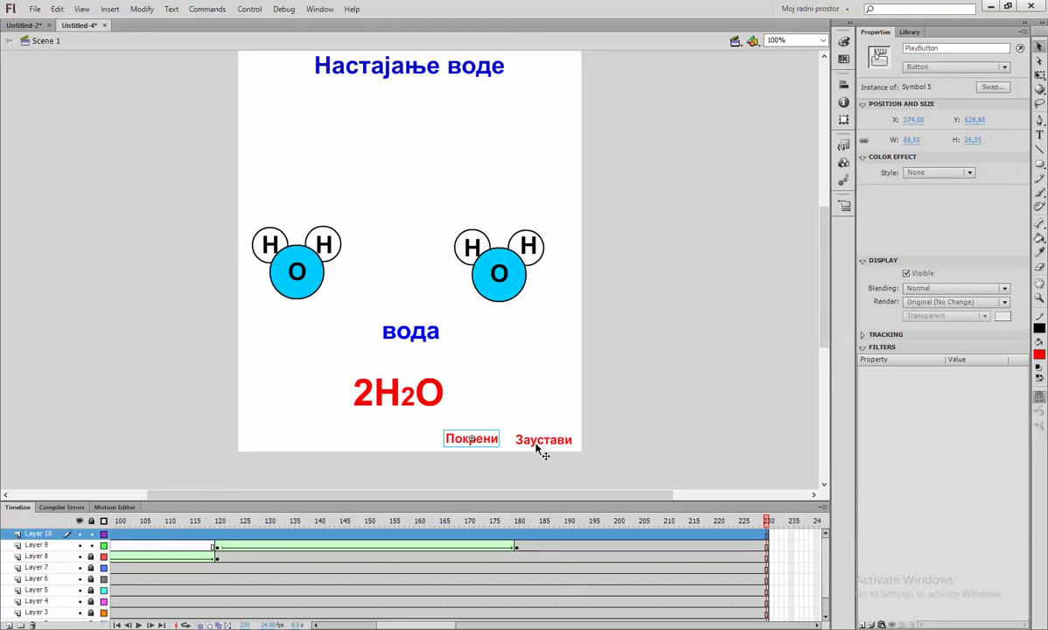
{"action": "left_click", "coordinate": [952, 48]}
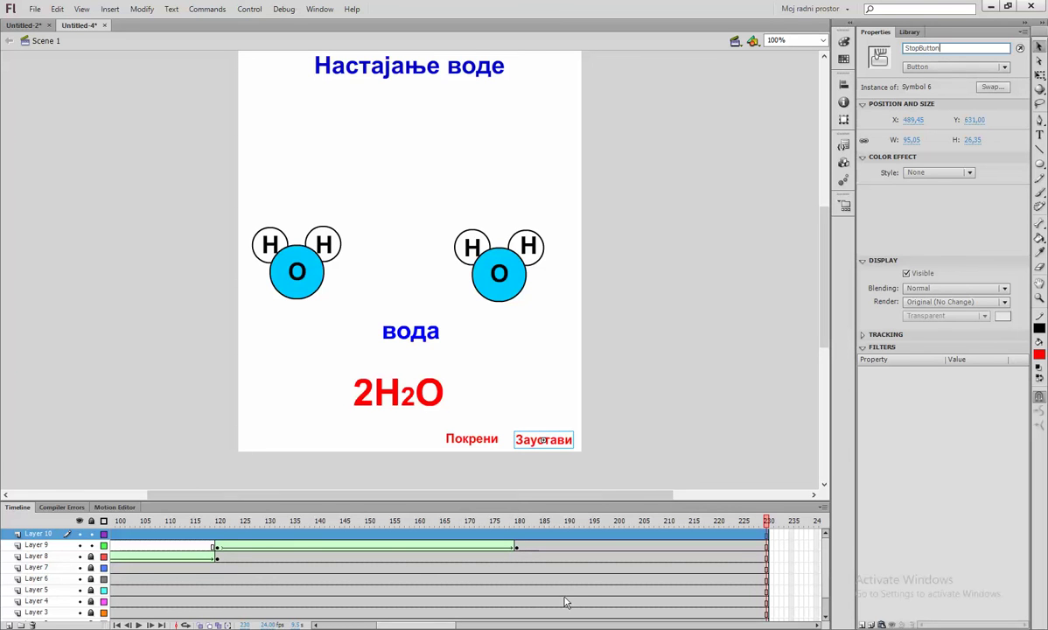
Open the Actions editor and choose Scene 1 to script frame 1 of Layer 10.
{"action": "left_click", "coordinate": [319, 8]}
{"action": "left_click", "coordinate": [329, 162]}
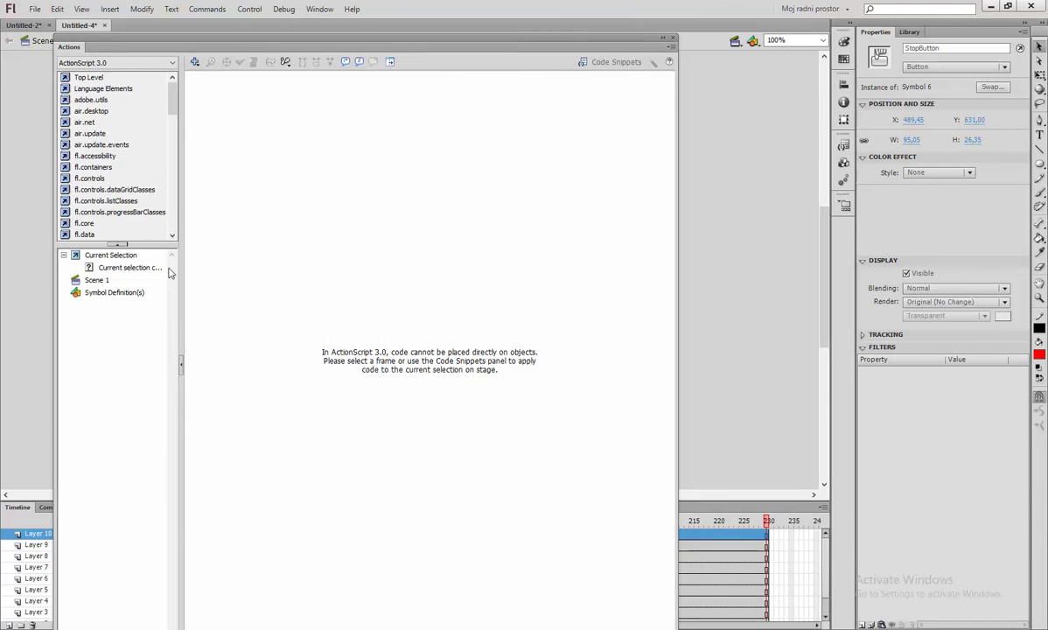
{"action": "left_click", "coordinate": [97, 280]}
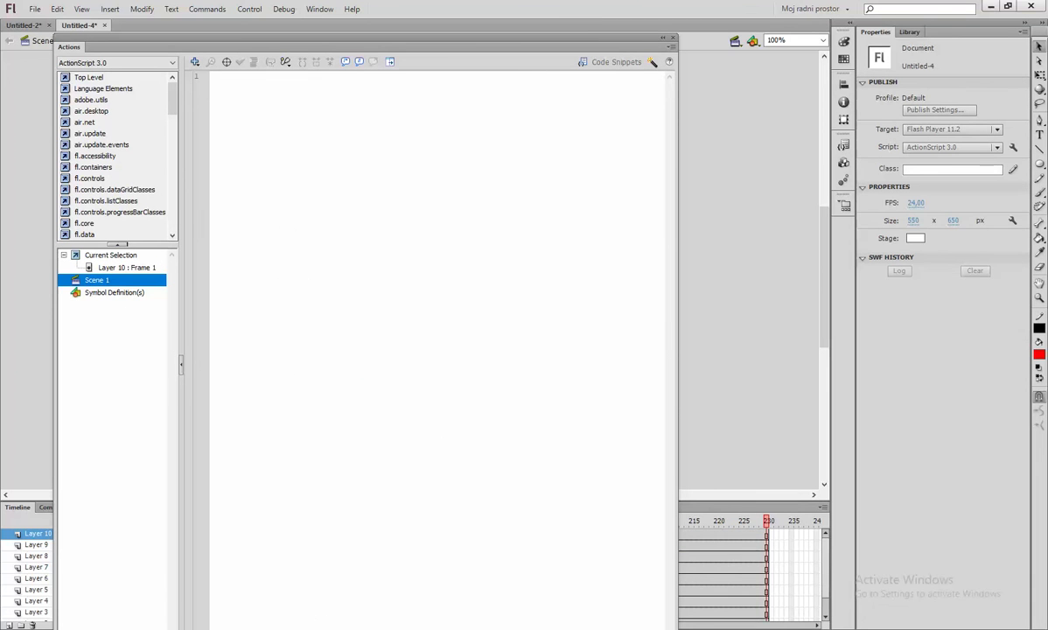
Switch to File Explorer and open "stop play button.txt" from the Flash folder inside "004 Racunarstvo i informatika za III razred gimnazije".
{"action": "left_click", "coordinate": [358, 625]}
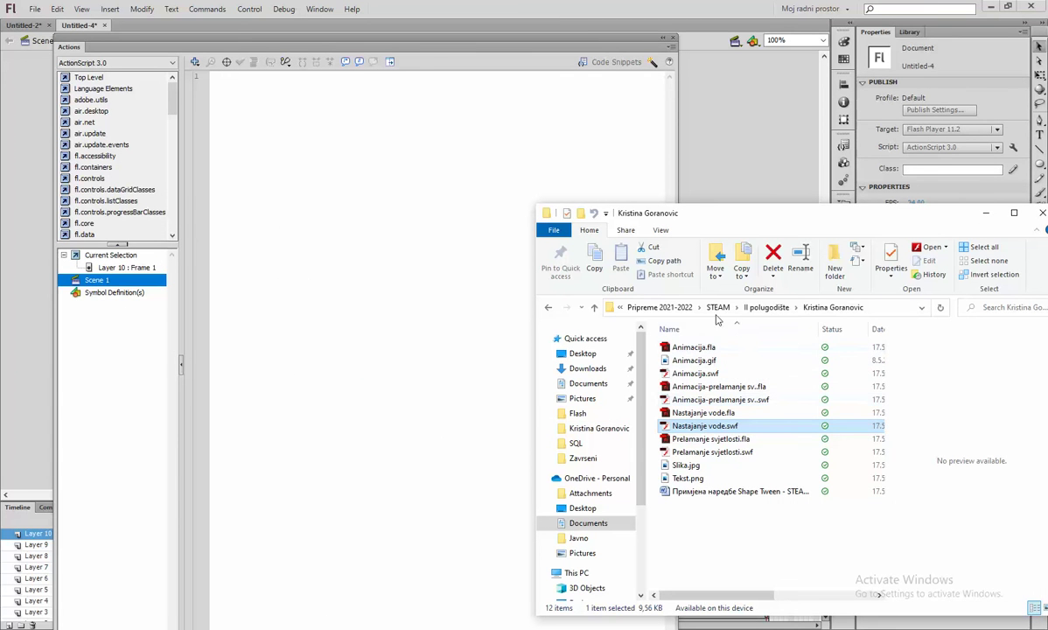
{"action": "left_click", "coordinate": [659, 307]}
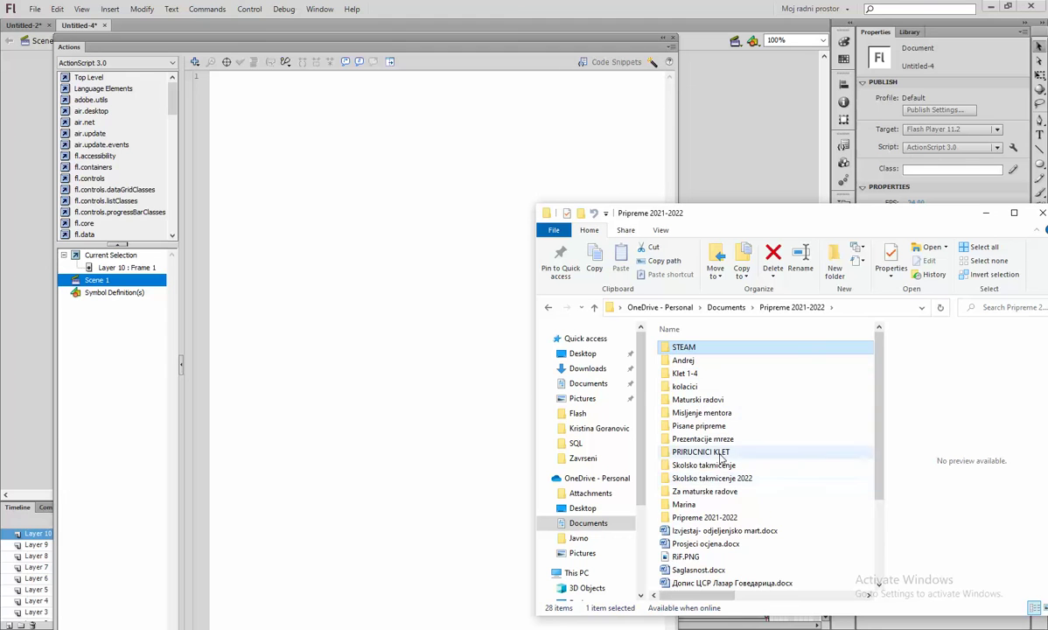
{"action": "double_click", "coordinate": [733, 518]}
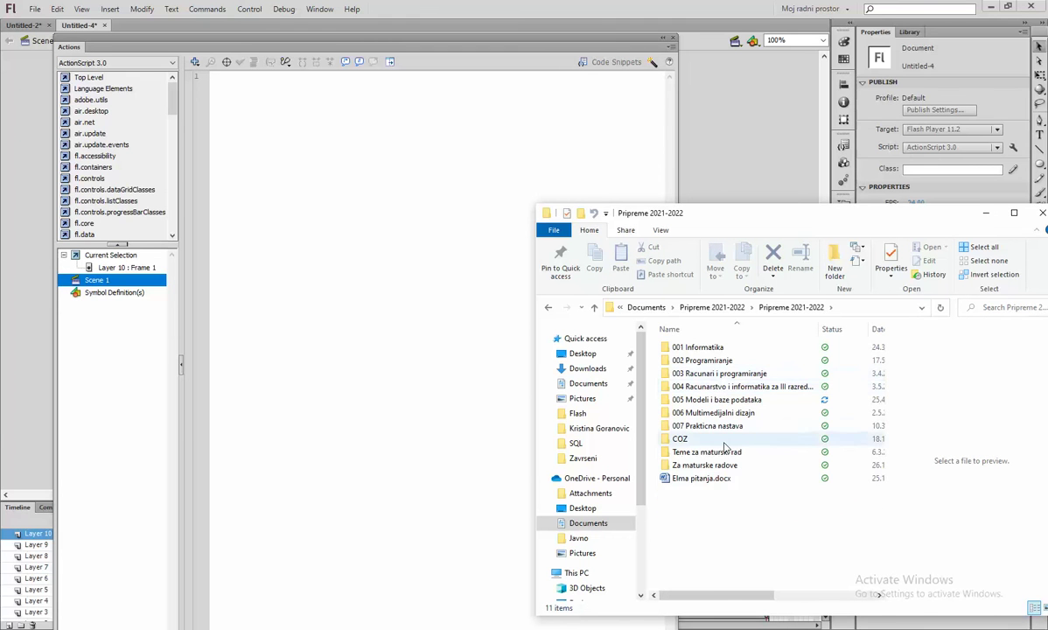
{"action": "double_click", "coordinate": [720, 387]}
{"action": "double_click", "coordinate": [715, 347]}
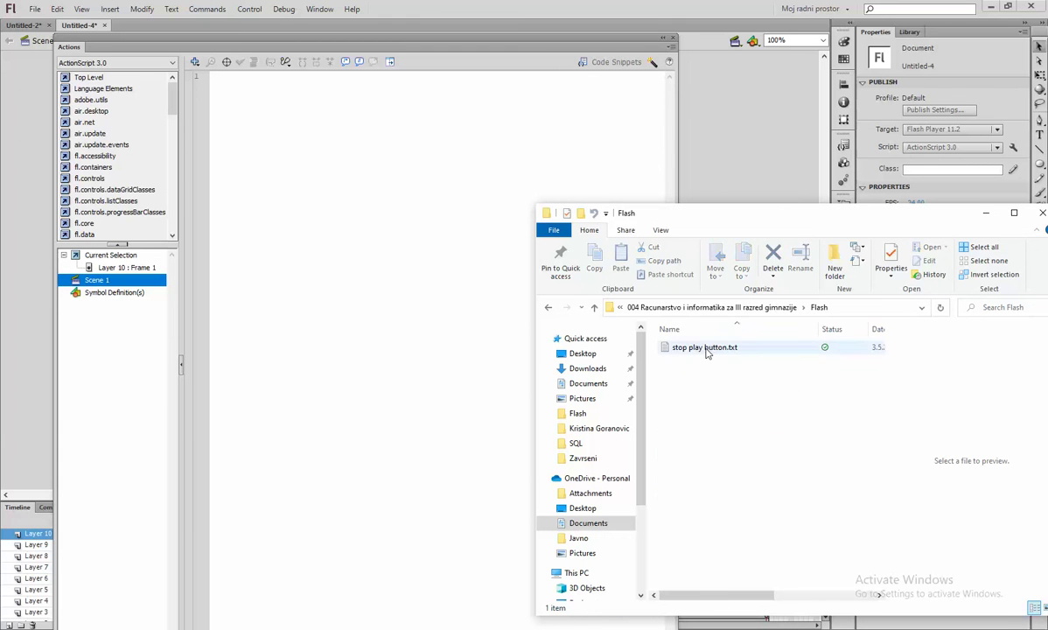
{"action": "left_click", "coordinate": [716, 347]}
{"action": "double_click", "coordinate": [716, 347]}
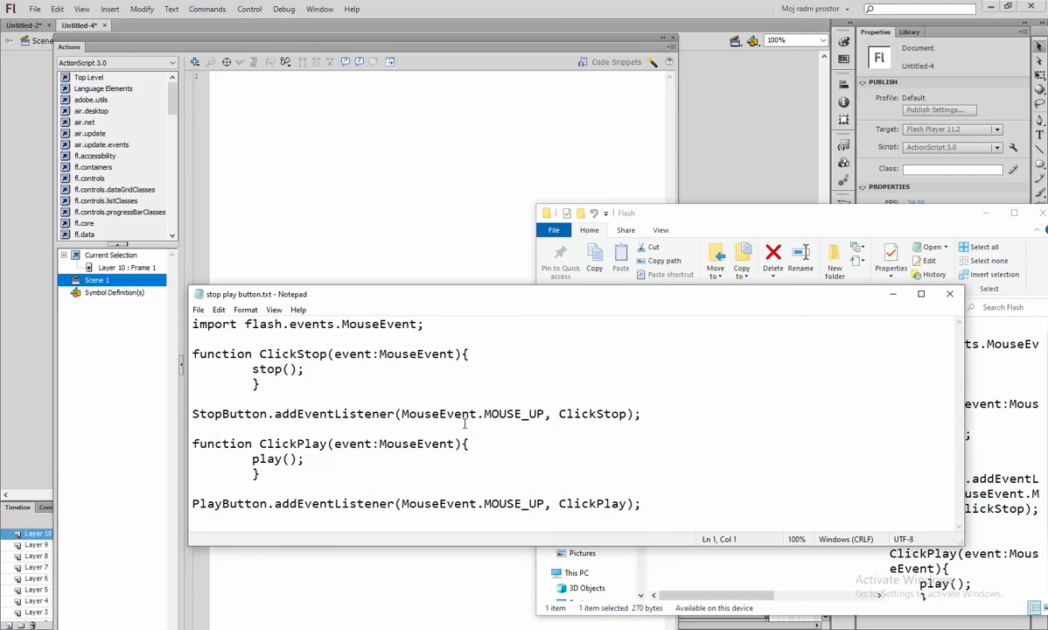
Copy the entire stop/play script from Notepad into the Layer 10 frame 1 script in Flash and close the Actions editor.
{"action": "left_click_drag", "start_coordinate": [665, 512], "coordinate": [178, 298]}
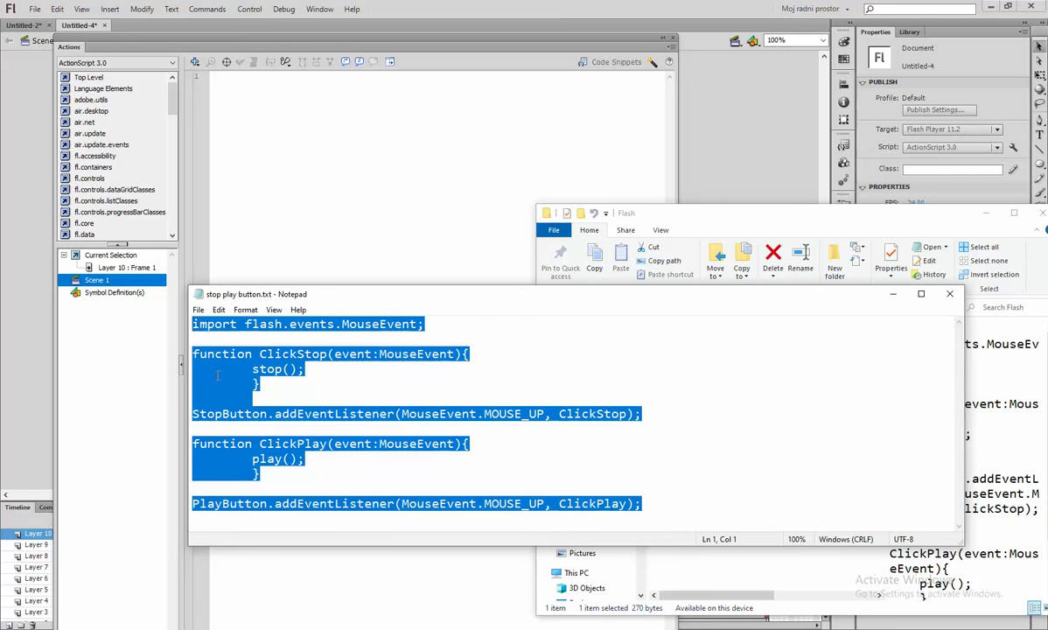
{"action": "right_click", "coordinate": [208, 355]}
{"action": "left_click", "coordinate": [254, 395]}
{"action": "left_click", "coordinate": [285, 232]}
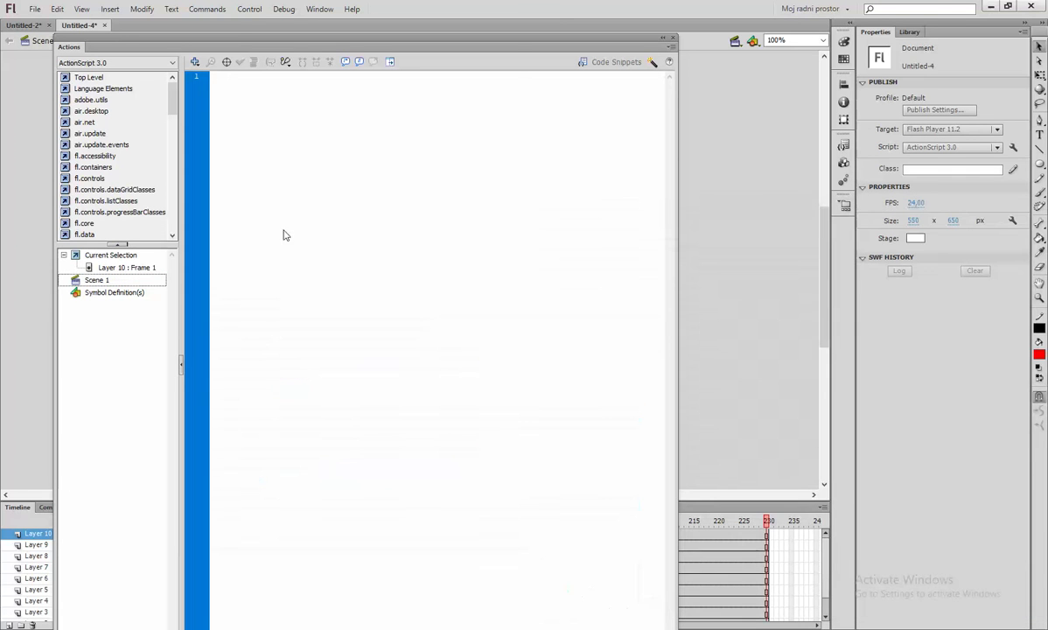
{"action": "right_click", "coordinate": [285, 232]}
{"action": "left_click", "coordinate": [313, 315]}
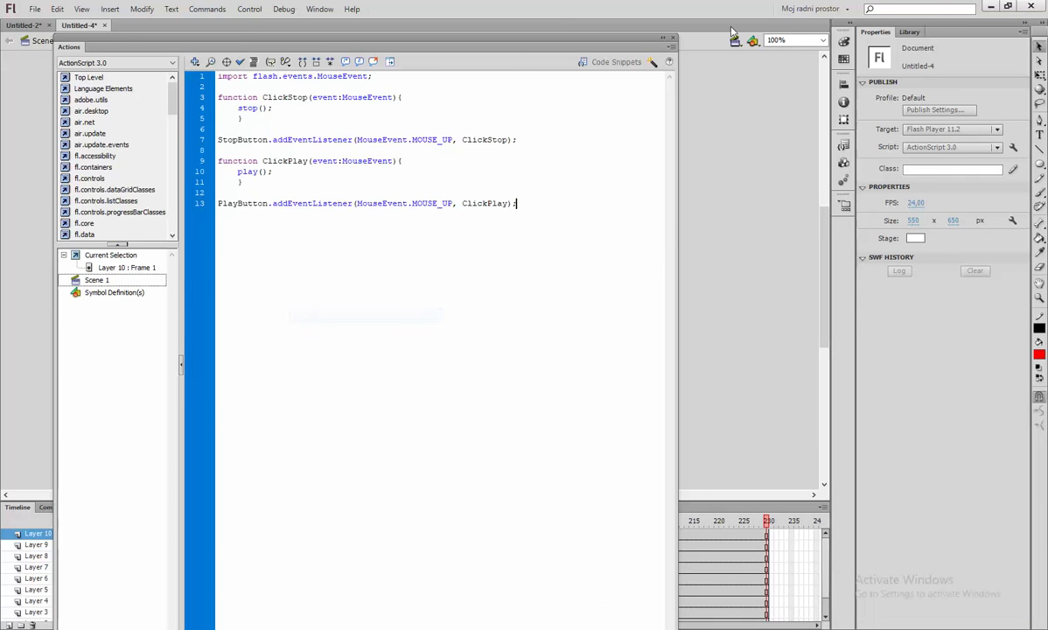
{"action": "left_click", "coordinate": [672, 40]}
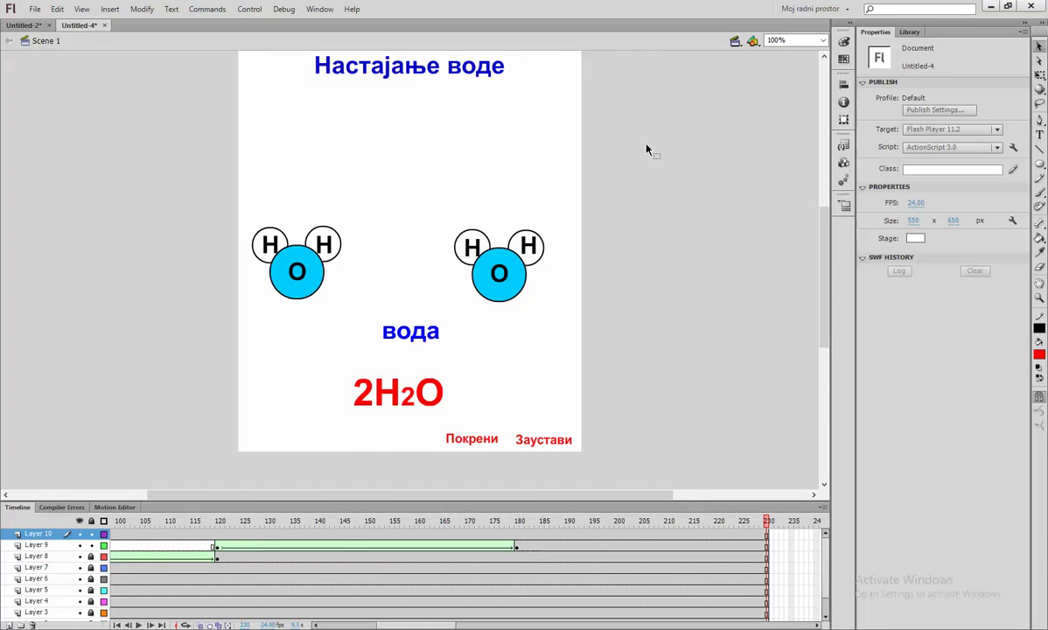
Test the movie to preview the water animation with its "Покрени" and "Заустави" buttons.
{"action": "key", "text": "ctrl+Return"}
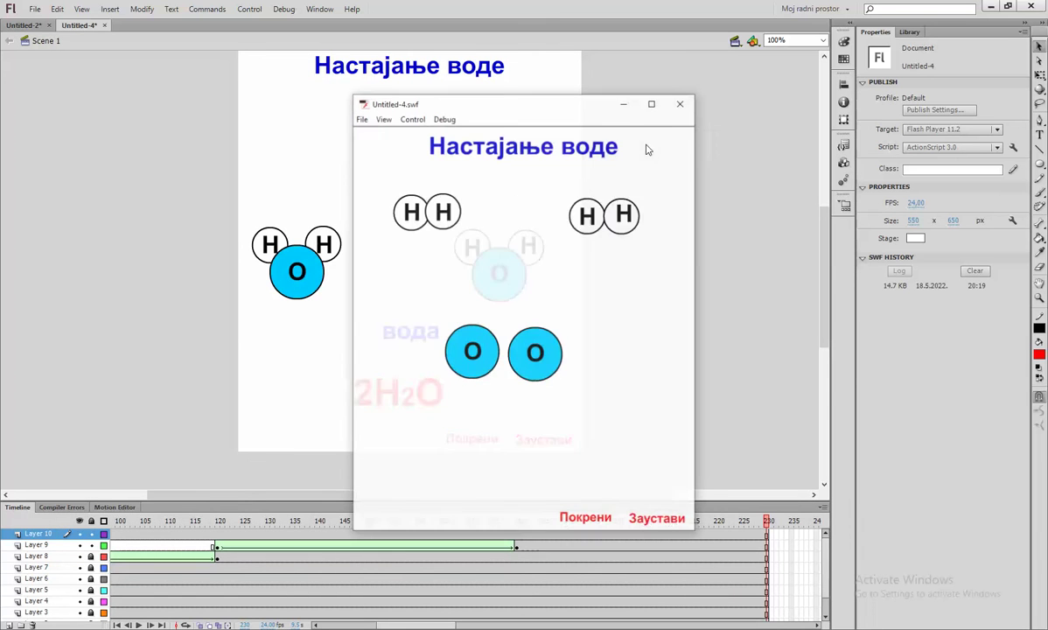